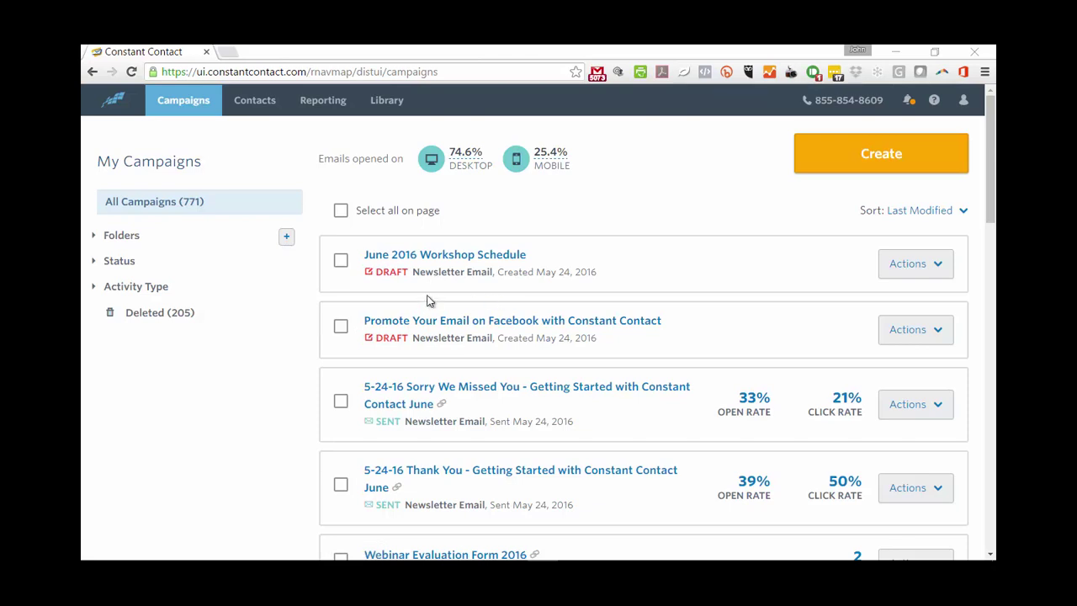
Open the June 2016 Workshop Schedule draft and review its seminar, webinar, FREE Trial and social content
{"action": "left_click", "coordinate": [438, 263]}
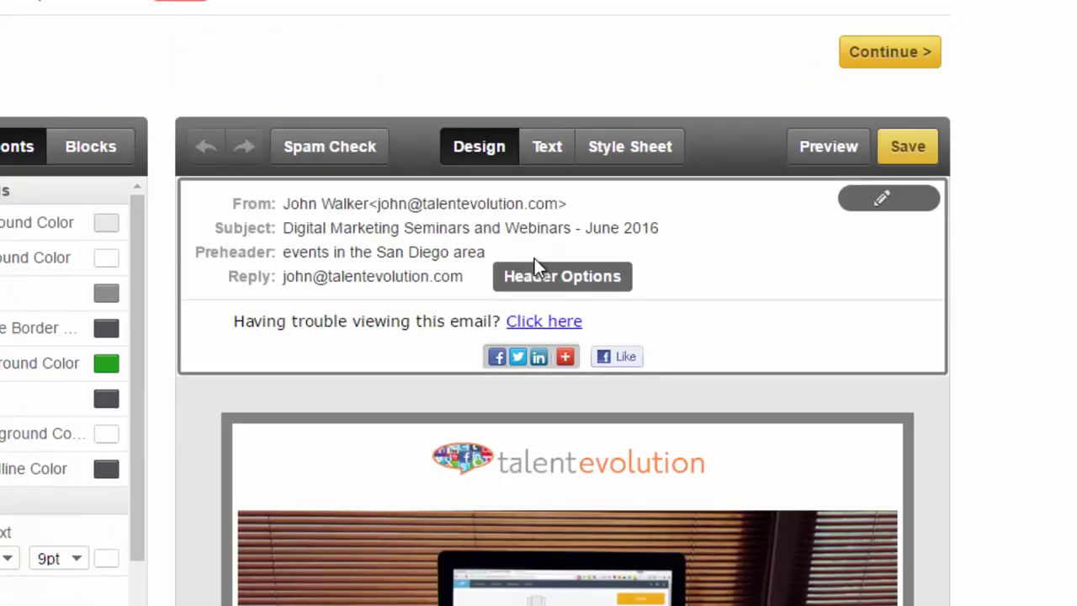
{"action": "scroll", "coordinate": [534, 259], "scroll_direction": "down", "scroll_amount": 1}
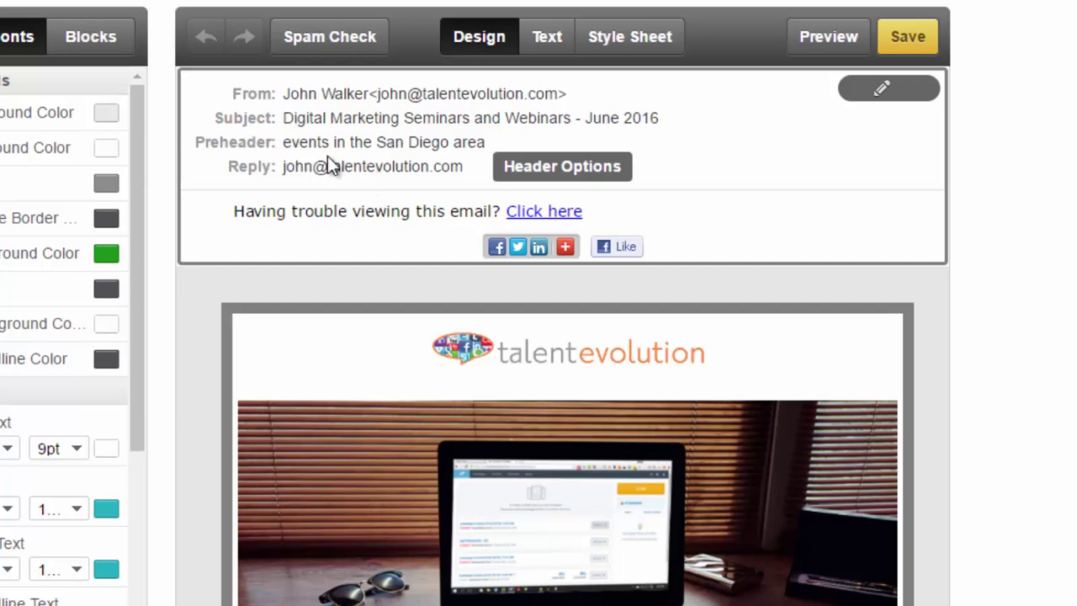
{"action": "scroll", "coordinate": [281, 195], "scroll_direction": "down", "scroll_amount": 3}
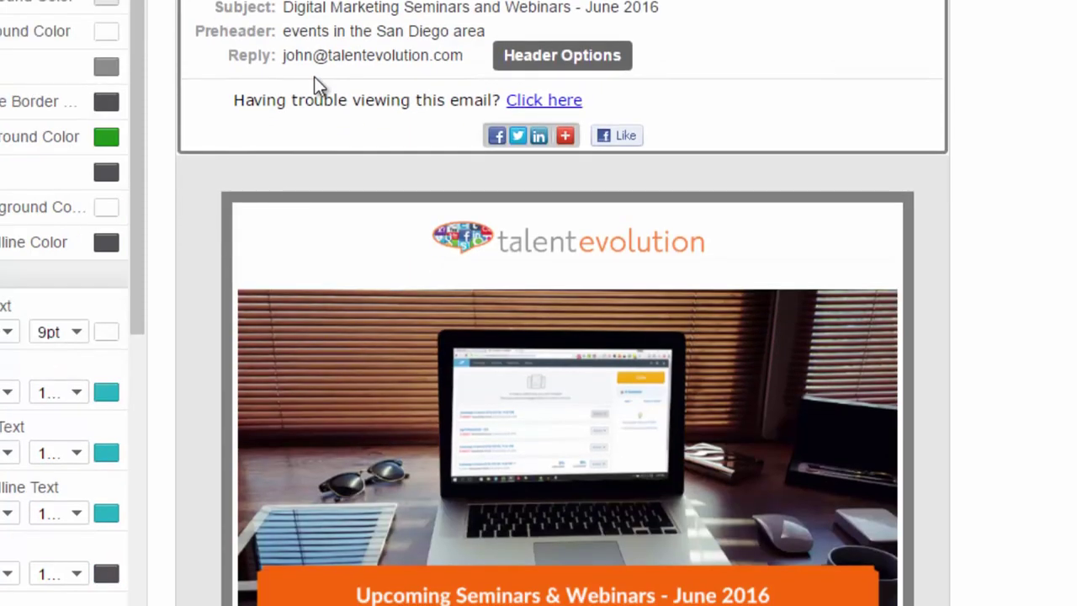
{"action": "scroll", "coordinate": [323, 130], "scroll_direction": "down", "scroll_amount": 2}
{"action": "scroll", "coordinate": [313, 143], "scroll_direction": "down", "scroll_amount": 1}
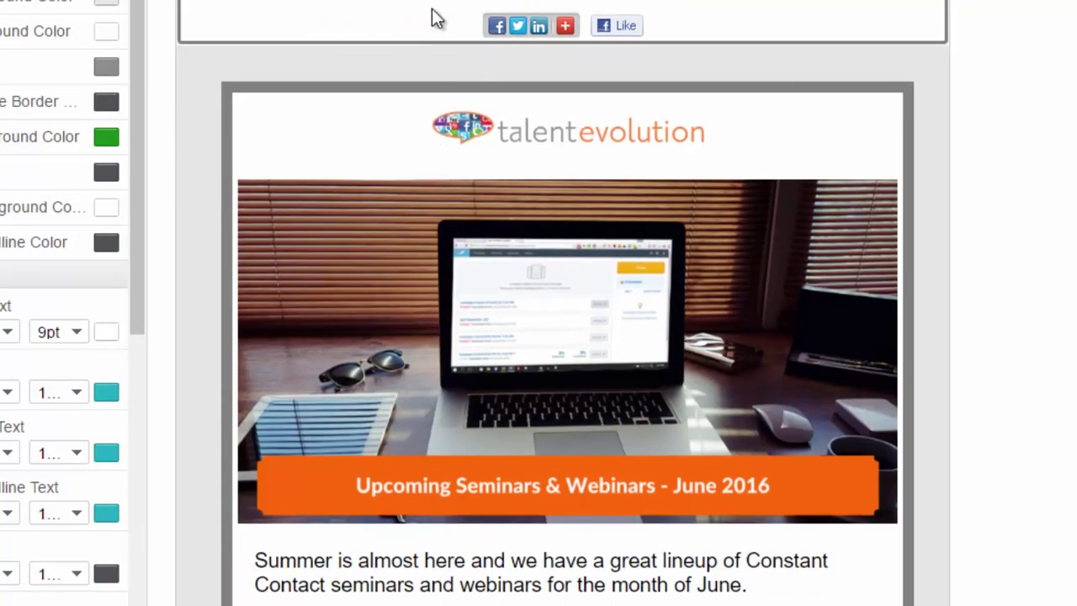
{"action": "scroll", "coordinate": [397, 89], "scroll_direction": "down", "scroll_amount": 5}
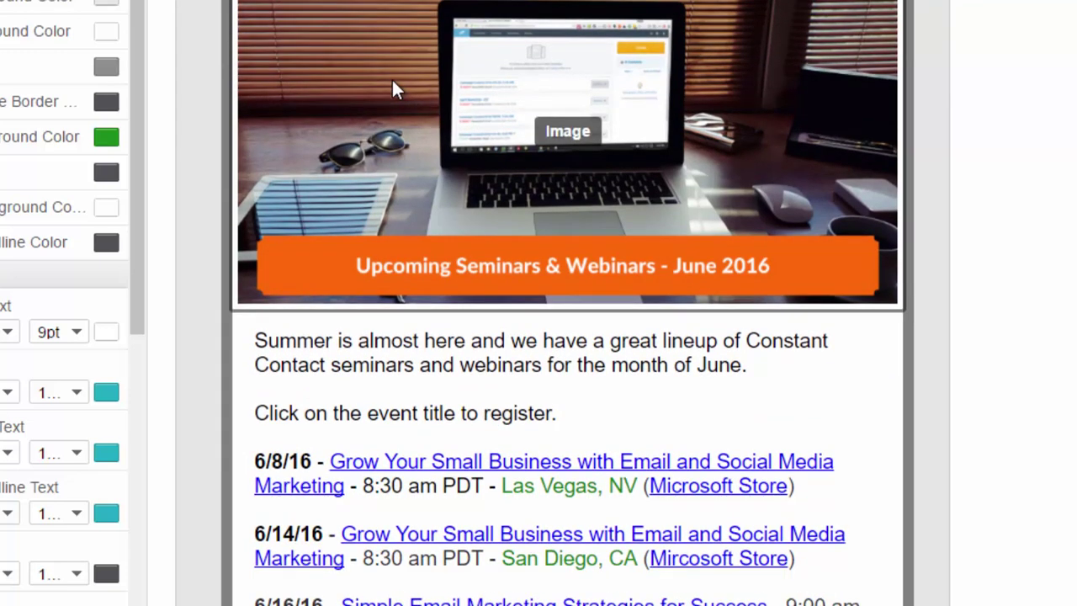
{"action": "scroll", "coordinate": [391, 78], "scroll_direction": "up", "scroll_amount": 3}
{"action": "scroll", "coordinate": [391, 77], "scroll_direction": "down", "scroll_amount": 3}
{"action": "scroll", "coordinate": [391, 77], "scroll_direction": "down", "scroll_amount": 8}
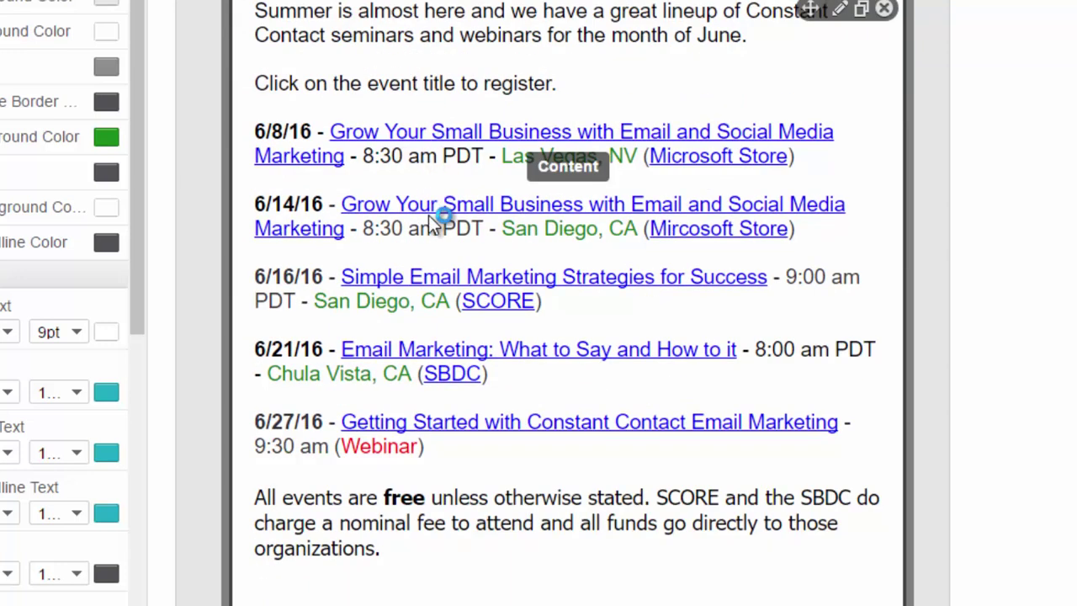
{"action": "scroll", "coordinate": [481, 299], "scroll_direction": "down", "scroll_amount": 3}
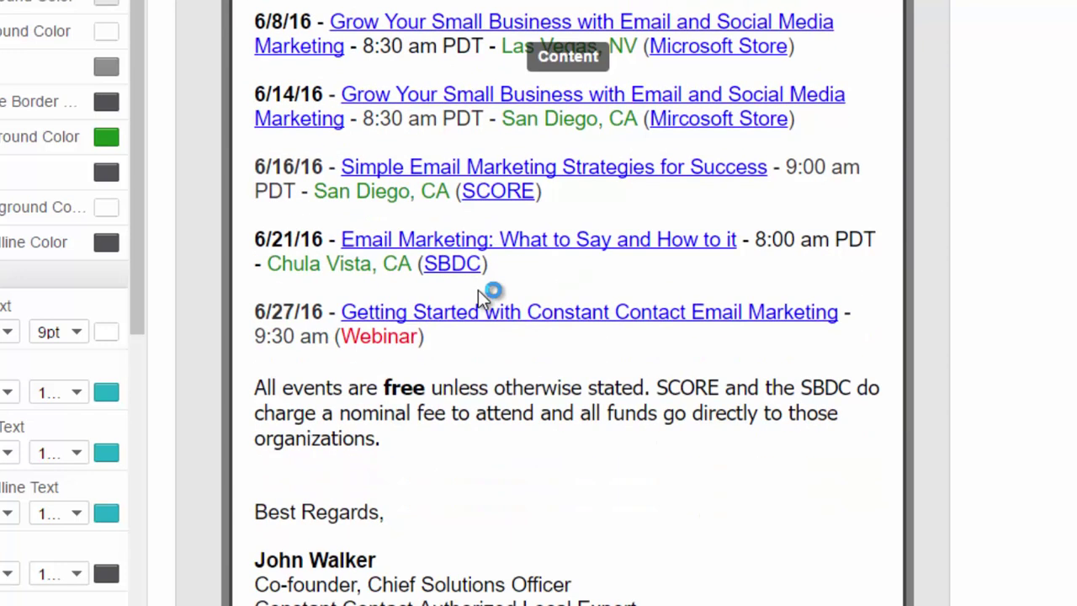
{"action": "scroll", "coordinate": [478, 288], "scroll_direction": "down", "scroll_amount": 8}
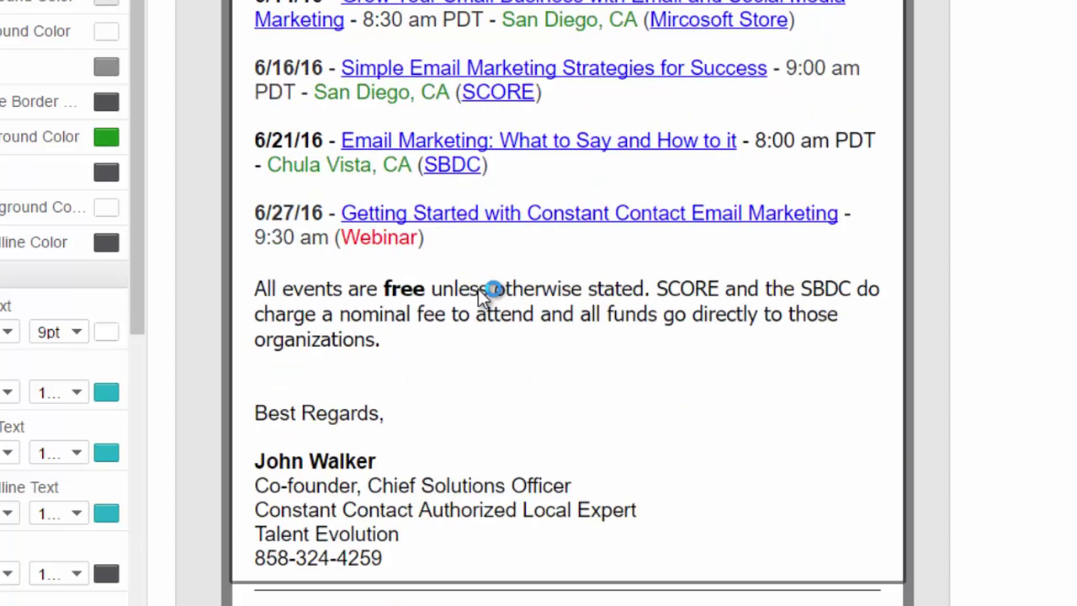
{"action": "scroll", "coordinate": [478, 289], "scroll_direction": "down", "scroll_amount": 8}
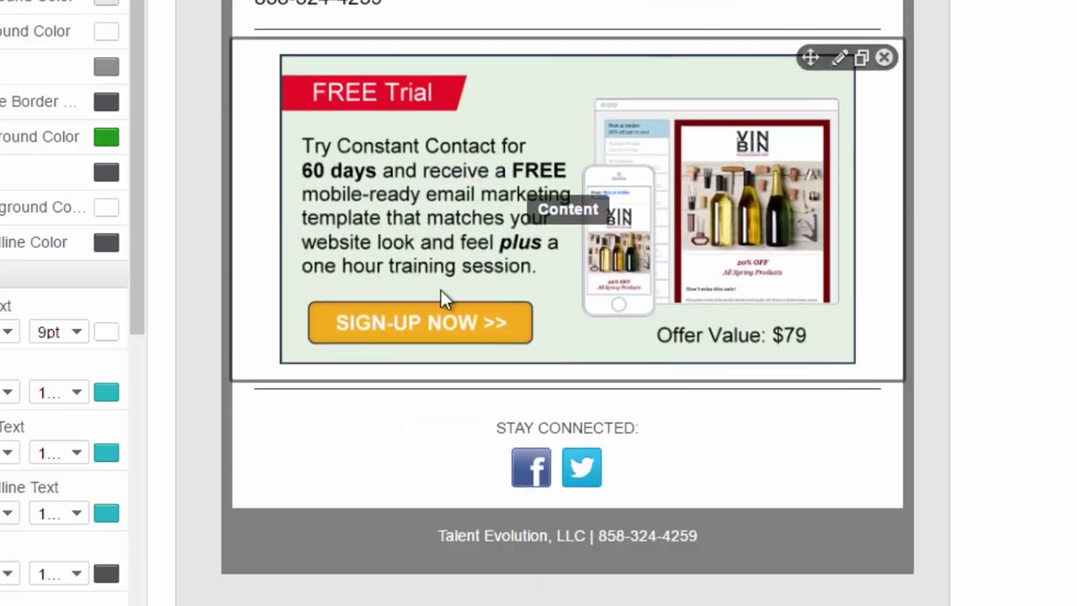
{"action": "scroll", "coordinate": [440, 291], "scroll_direction": "down", "scroll_amount": 5}
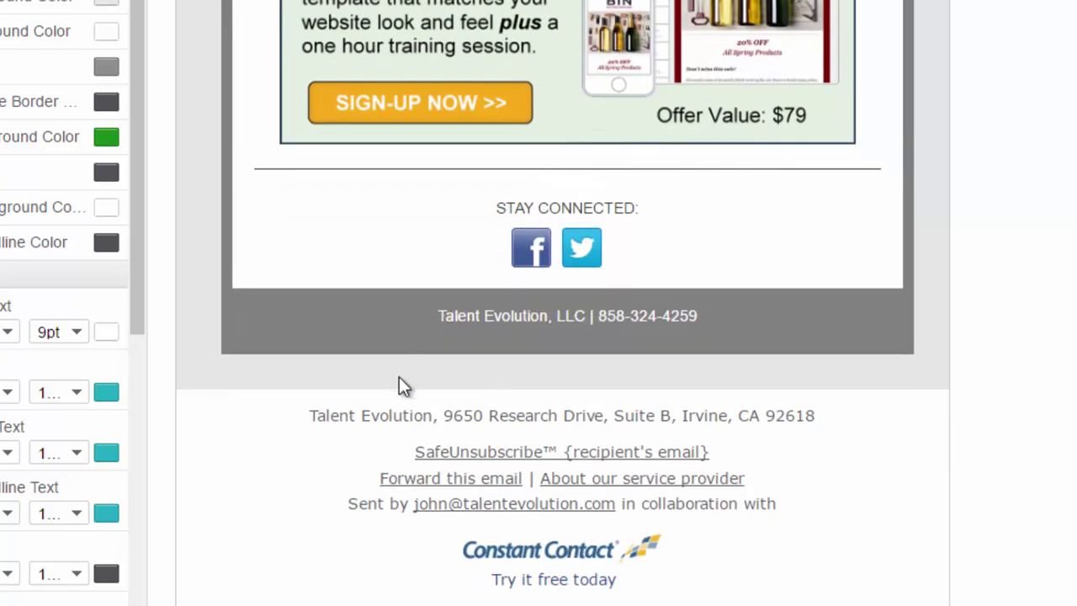
{"action": "scroll", "coordinate": [398, 374], "scroll_direction": "up", "scroll_amount": 20}
{"action": "scroll", "coordinate": [402, 380], "scroll_direction": "up", "scroll_amount": 18}
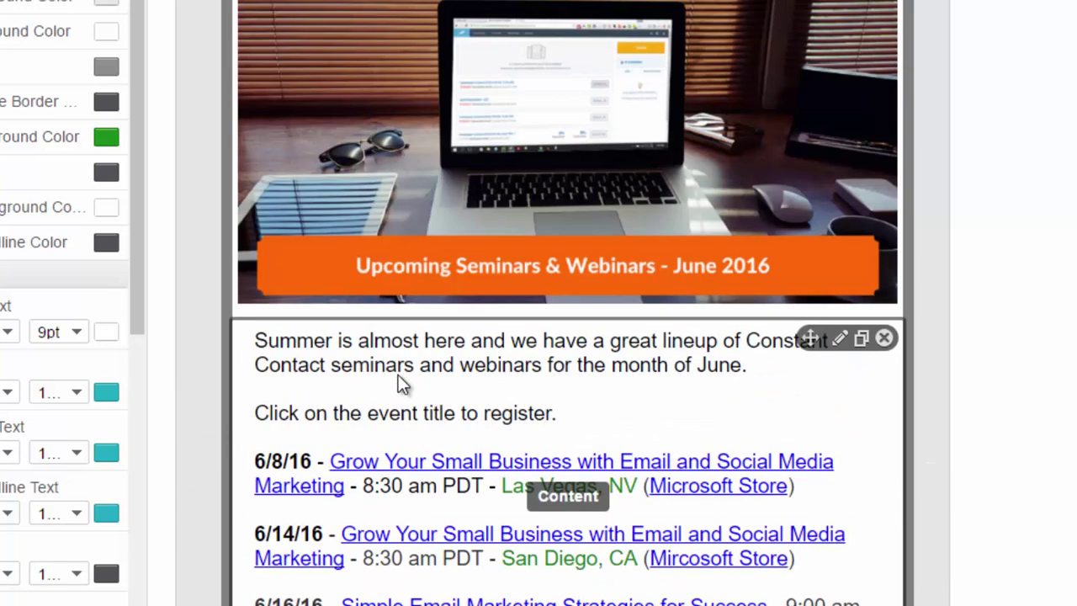
{"action": "scroll", "coordinate": [398, 375], "scroll_direction": "up", "scroll_amount": 3}
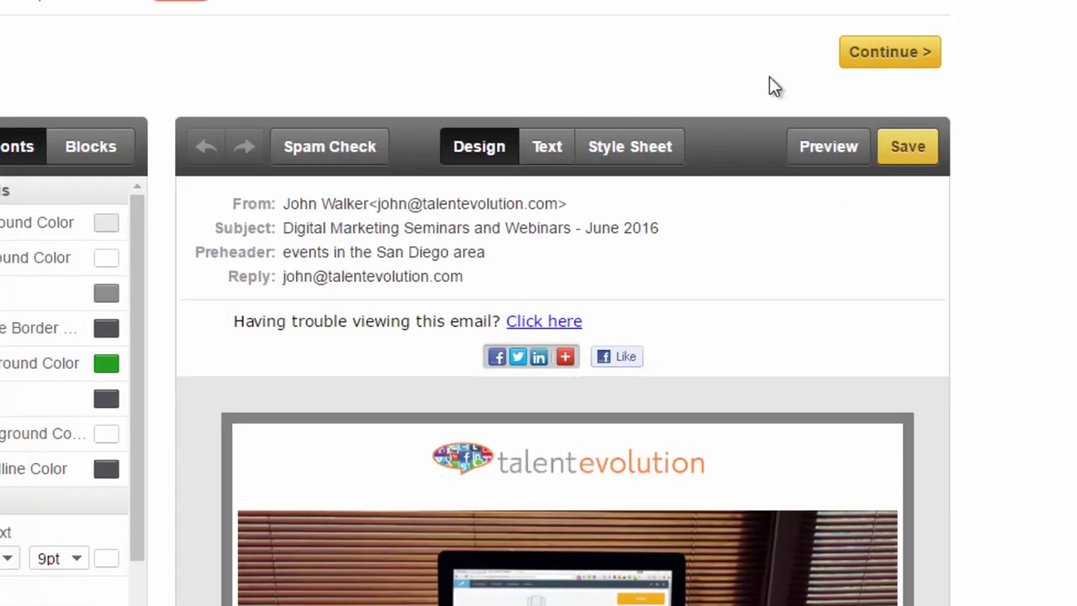
Continue to the send settings and add the one-contact test list as the email's recipients
{"action": "left_click", "coordinate": [898, 71]}
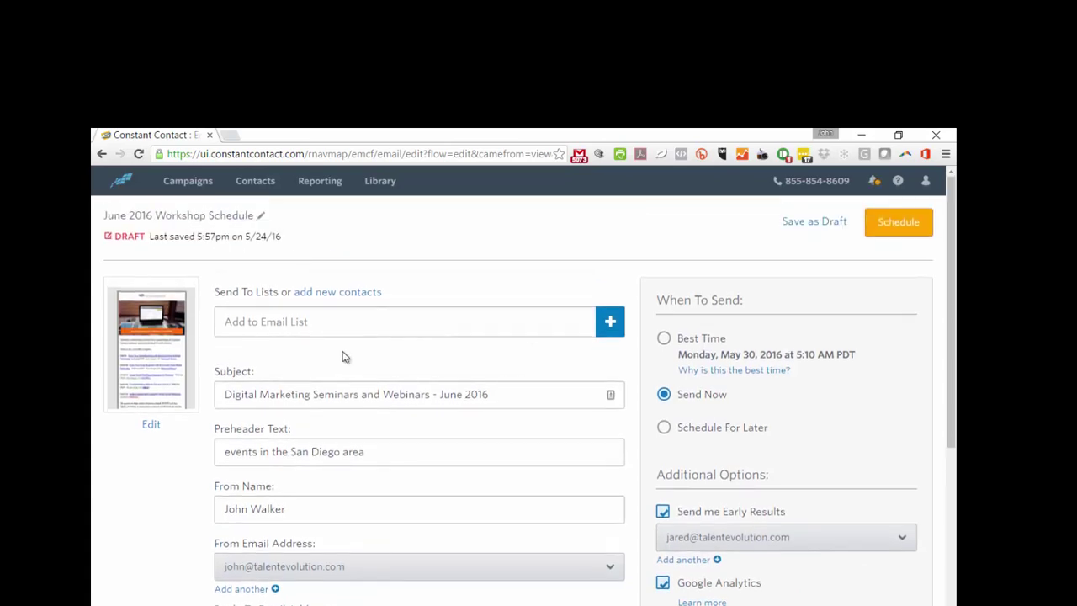
{"action": "left_click", "coordinate": [610, 320]}
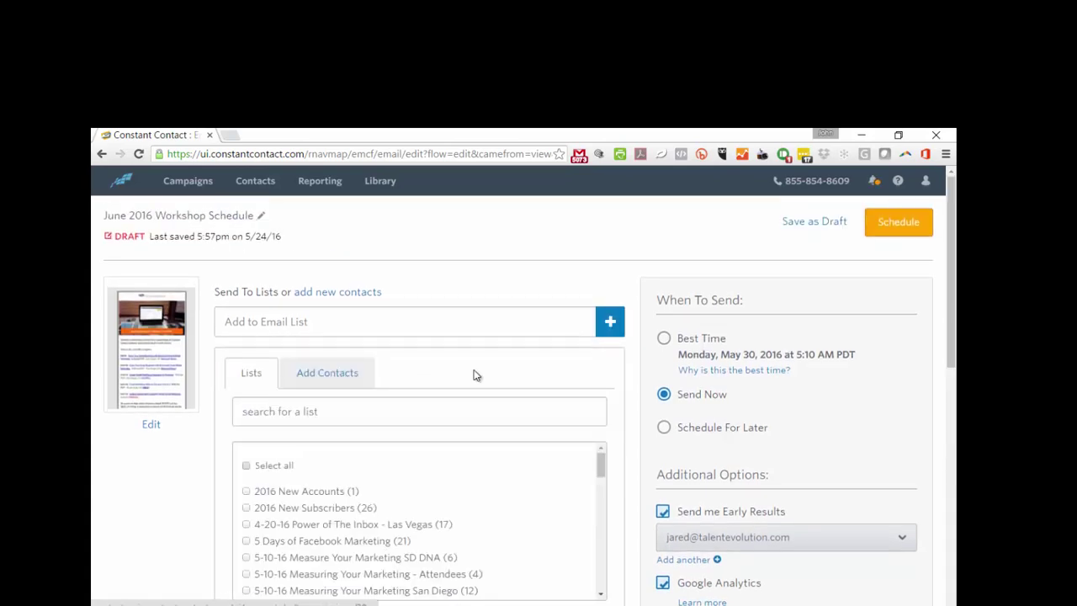
{"action": "scroll", "coordinate": [459, 376], "scroll_direction": "down", "scroll_amount": 2}
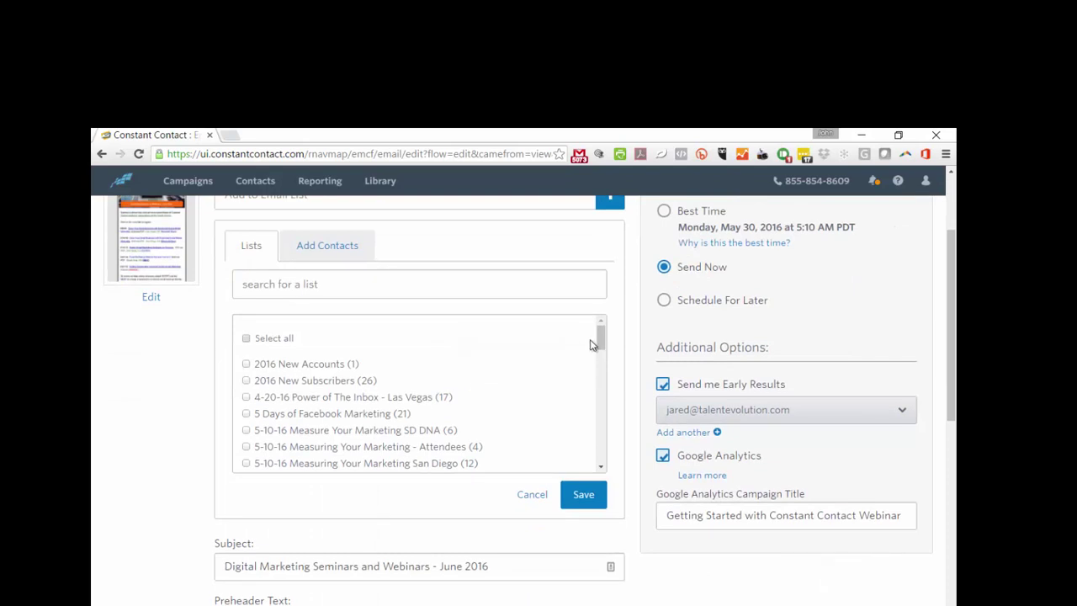
{"action": "left_click_drag", "start_coordinate": [602, 337], "coordinate": [579, 376]}
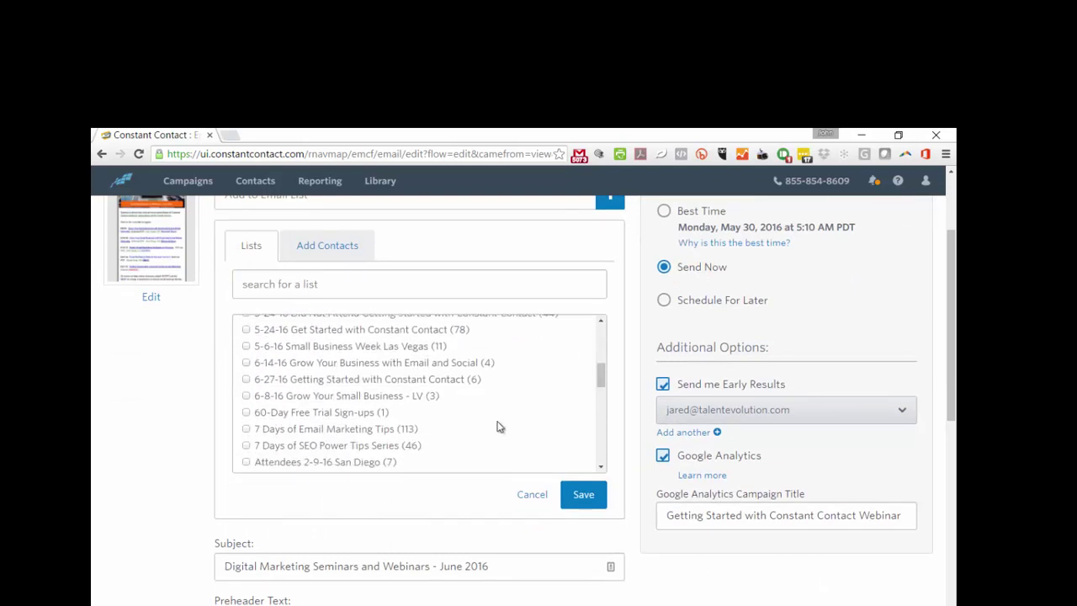
{"action": "scroll", "coordinate": [496, 427], "scroll_direction": "down", "scroll_amount": 5}
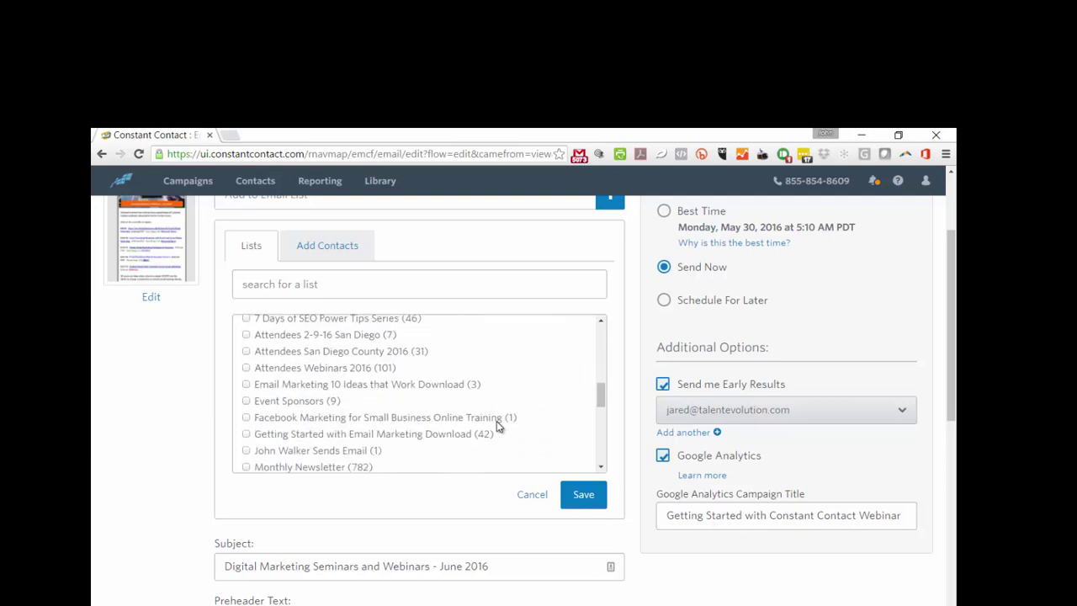
{"action": "left_click", "coordinate": [247, 388]}
{"action": "left_click", "coordinate": [578, 498]}
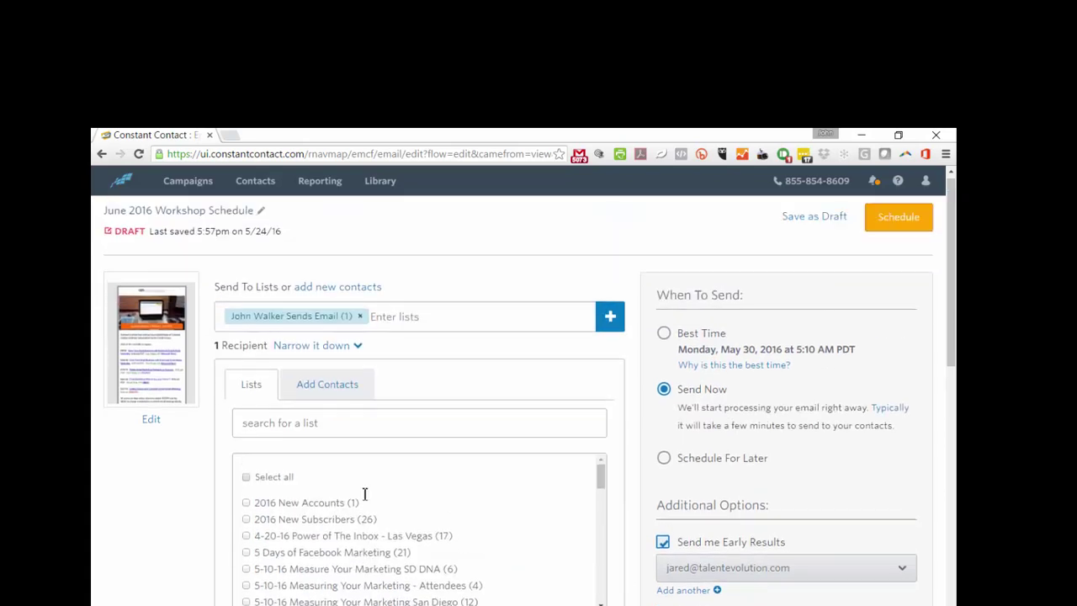
Send the early results to a different company address
{"action": "scroll", "coordinate": [319, 324], "scroll_direction": "down", "scroll_amount": 2}
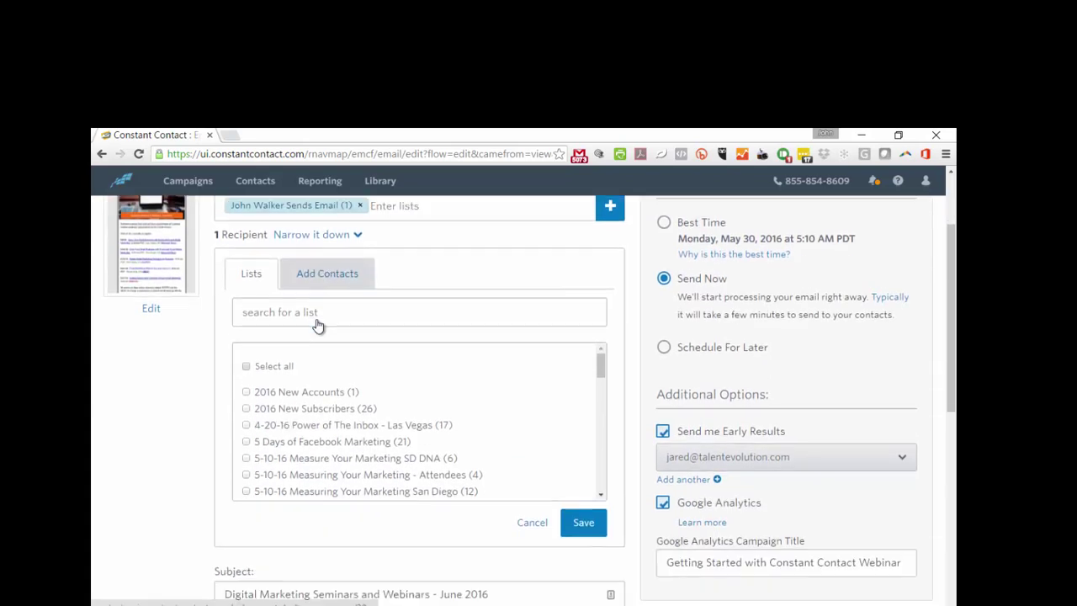
{"action": "scroll", "coordinate": [316, 322], "scroll_direction": "down", "scroll_amount": 10}
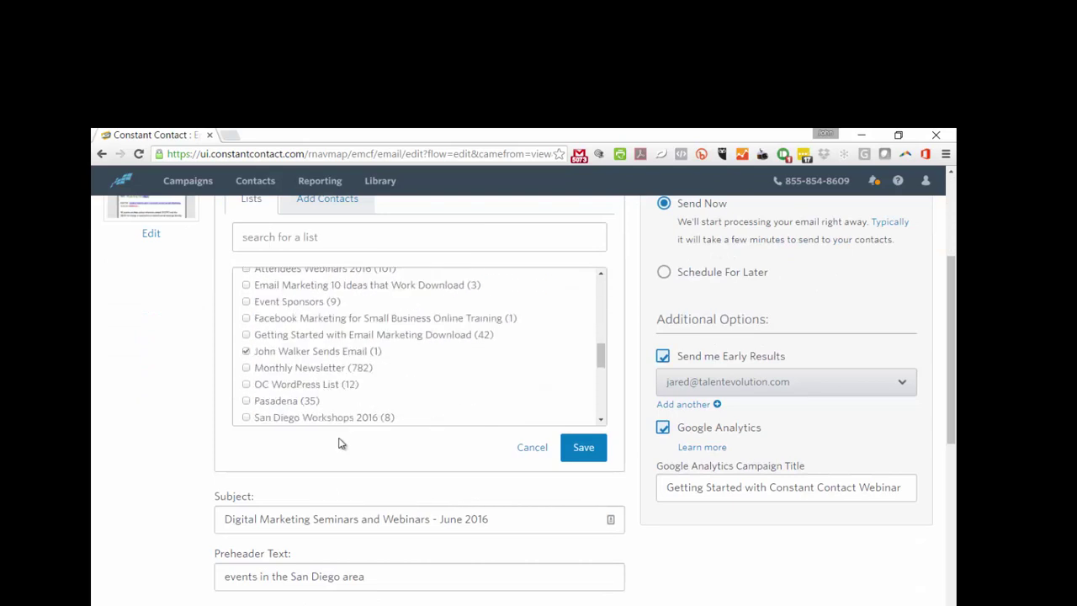
{"action": "scroll", "coordinate": [345, 425], "scroll_direction": "down", "scroll_amount": 5}
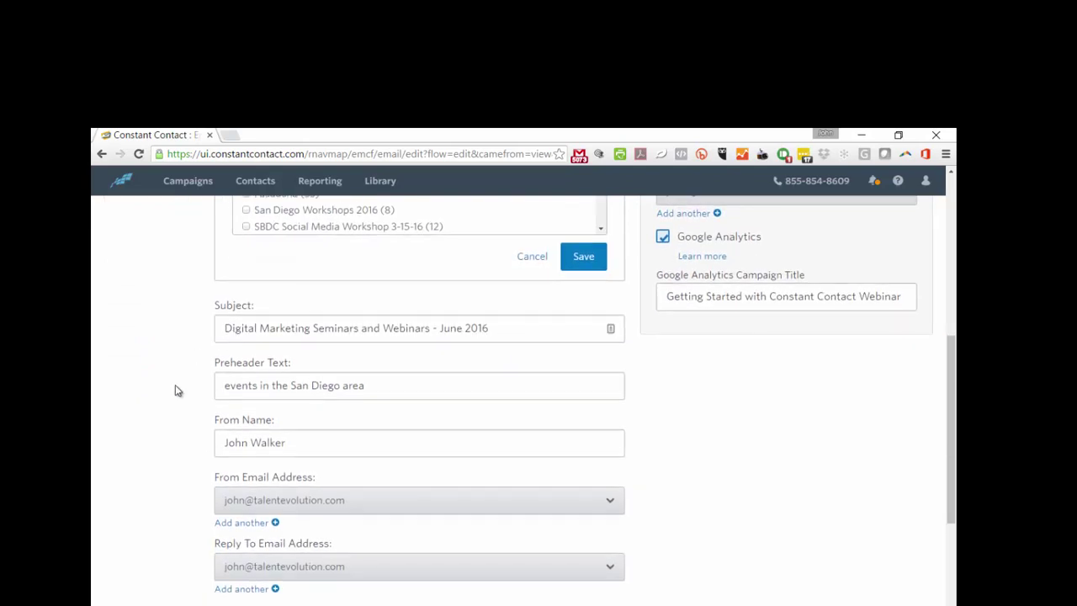
{"action": "scroll", "coordinate": [174, 390], "scroll_direction": "down", "scroll_amount": 2}
{"action": "scroll", "coordinate": [179, 414], "scroll_direction": "down", "scroll_amount": 2}
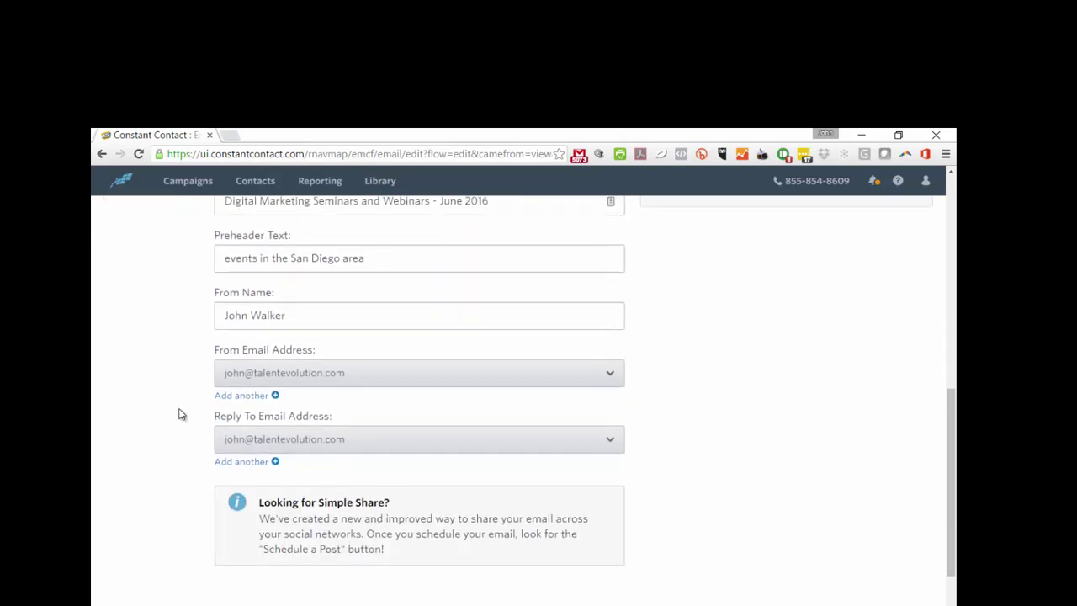
{"action": "scroll", "coordinate": [184, 412], "scroll_direction": "down", "scroll_amount": 2}
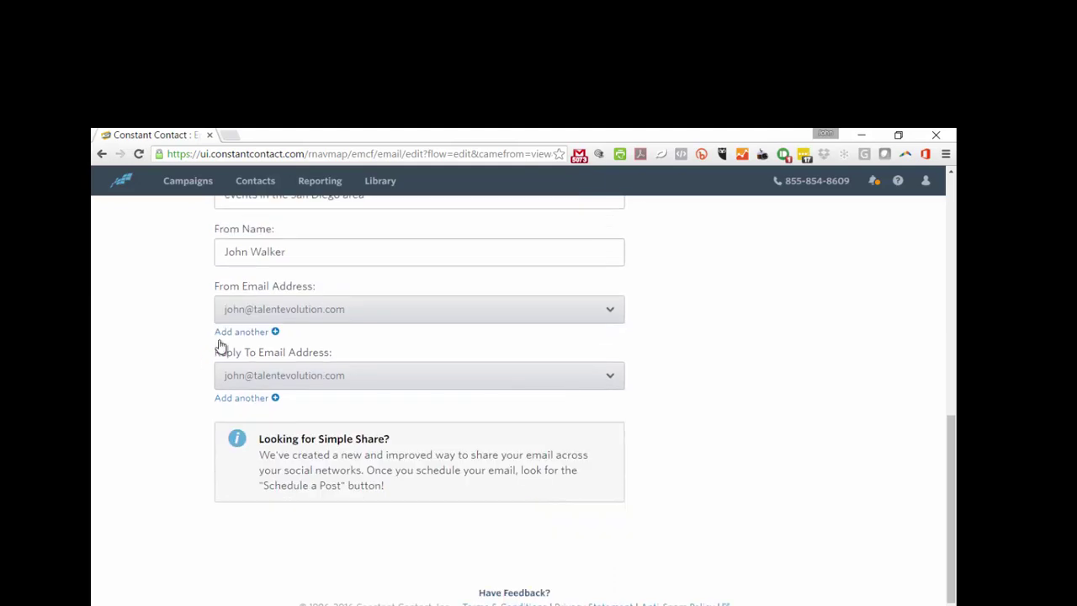
{"action": "scroll", "coordinate": [796, 447], "scroll_direction": "up", "scroll_amount": 3}
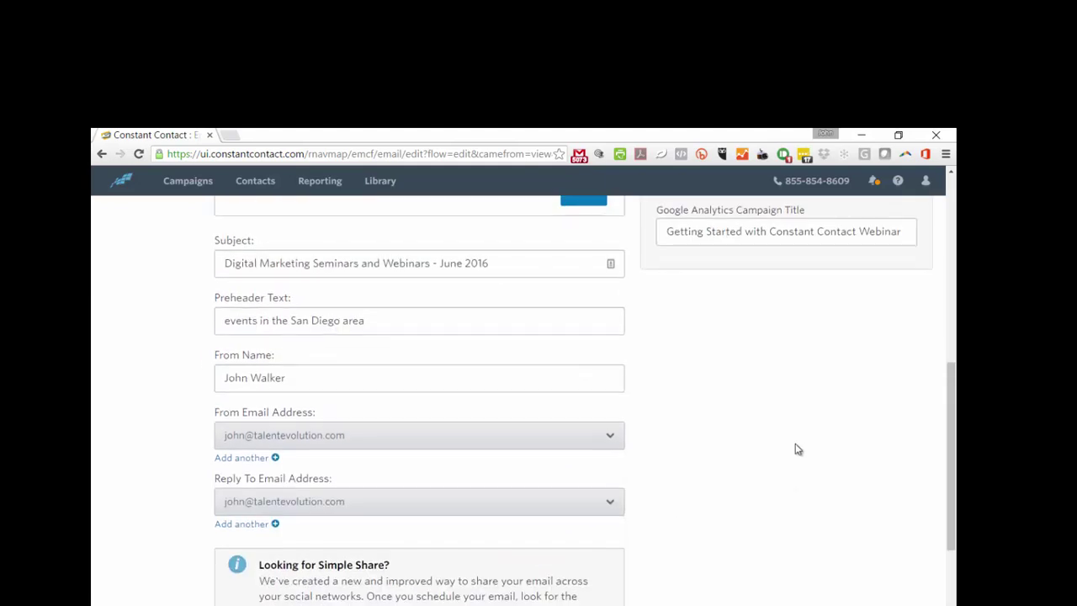
{"action": "scroll", "coordinate": [791, 458], "scroll_direction": "up", "scroll_amount": 8}
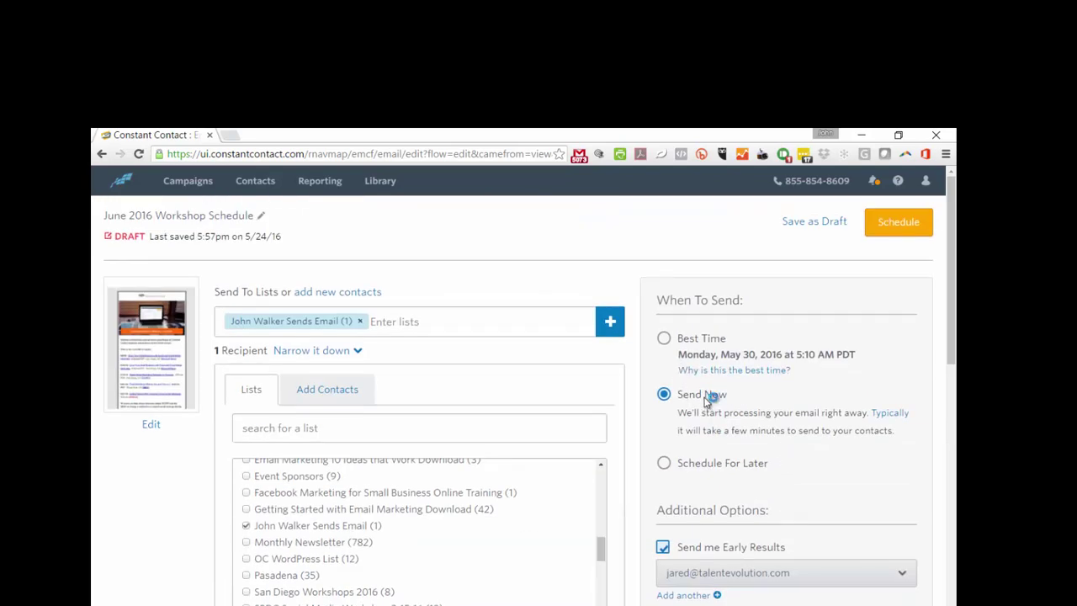
{"action": "left_click", "coordinate": [686, 337]}
{"action": "scroll", "coordinate": [713, 412], "scroll_direction": "down", "scroll_amount": 3}
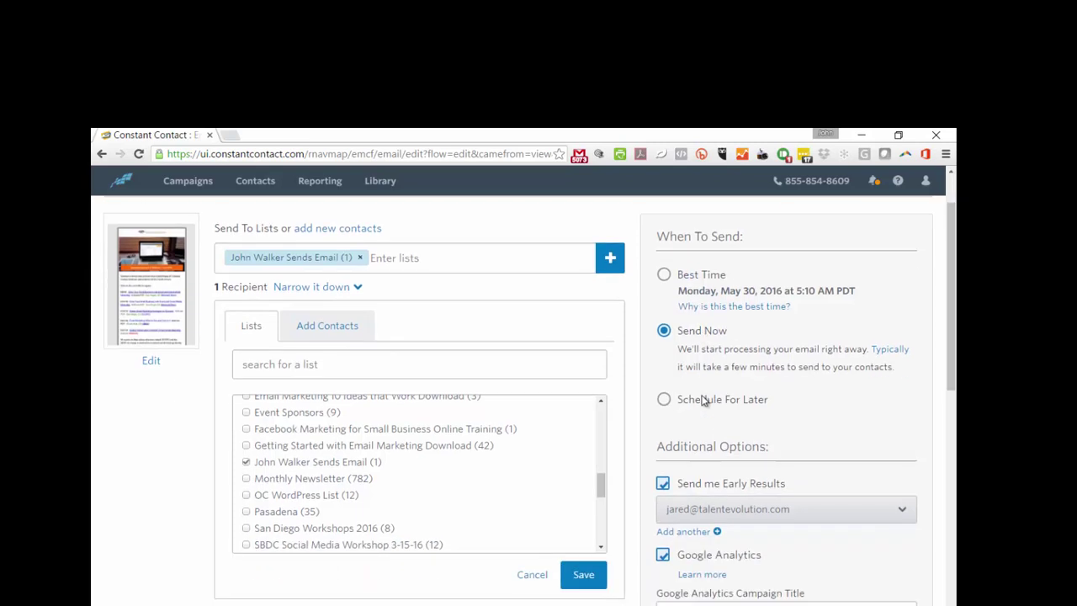
{"action": "scroll", "coordinate": [738, 416], "scroll_direction": "down", "scroll_amount": 2}
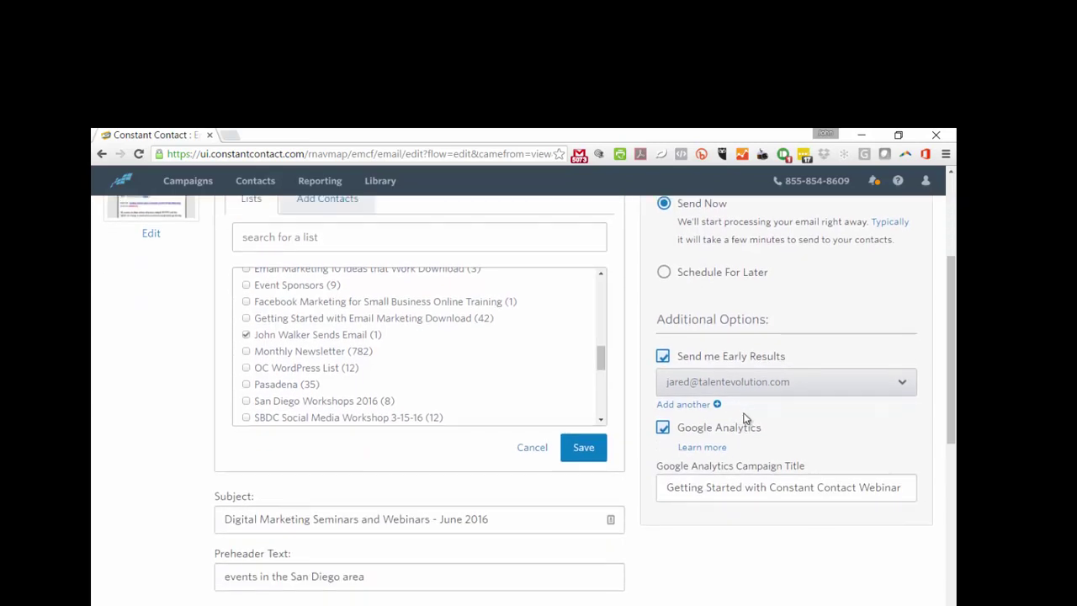
{"action": "left_click", "coordinate": [791, 382]}
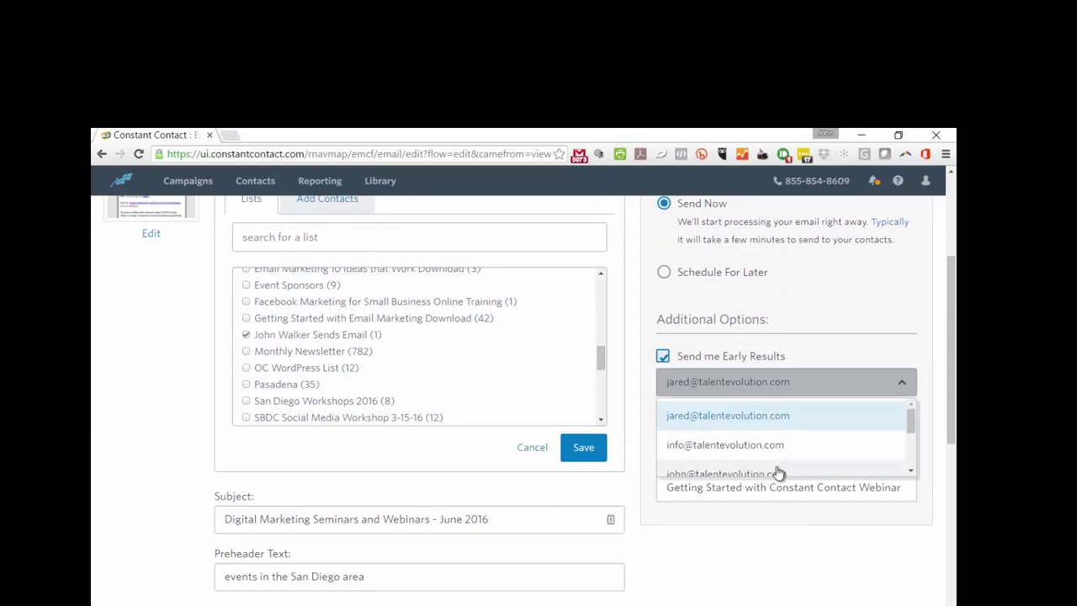
{"action": "left_click", "coordinate": [782, 472]}
{"action": "scroll", "coordinate": [867, 483], "scroll_direction": "down", "scroll_amount": 2}
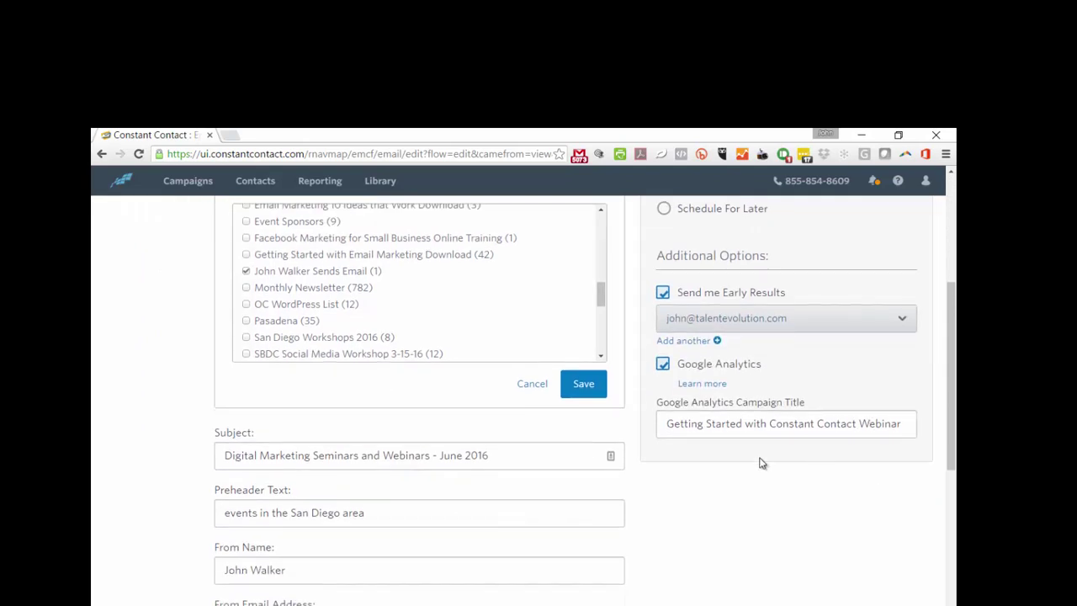
Replace the Google Analytics campaign title with 'June Workshop Schedule'
{"action": "left_click_drag", "start_coordinate": [668, 424], "coordinate": [906, 434]}
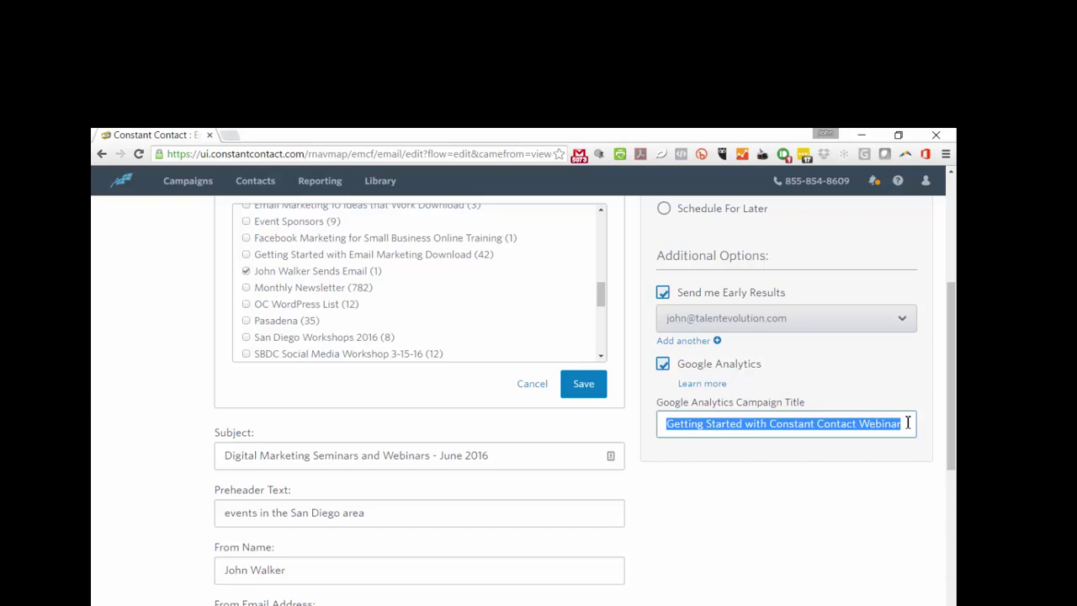
{"action": "type", "text": "June Workshop Schedule"}
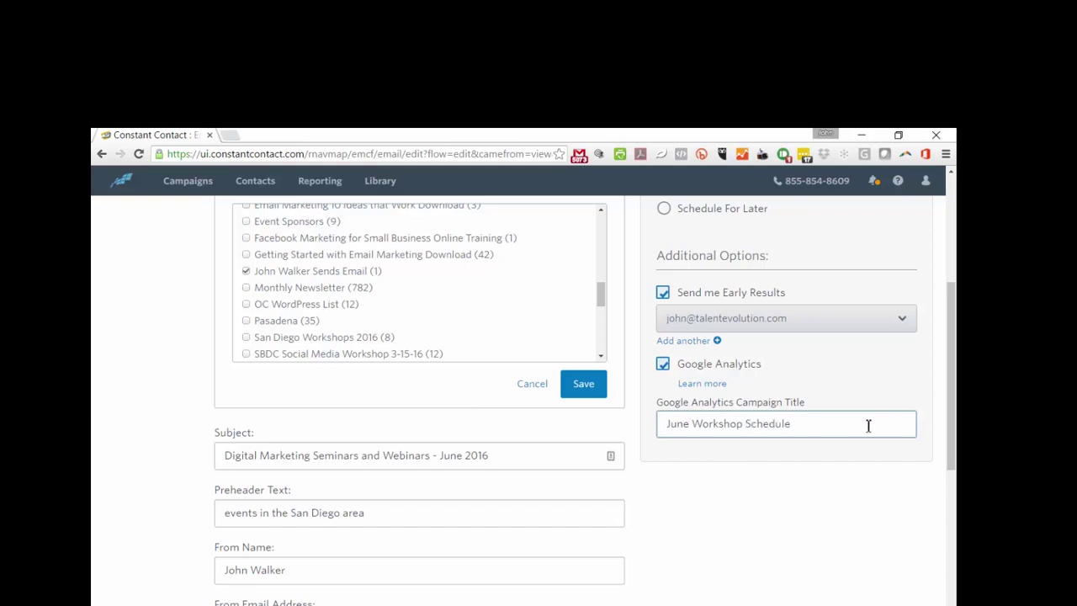
{"action": "scroll", "coordinate": [808, 418], "scroll_direction": "down", "scroll_amount": 3}
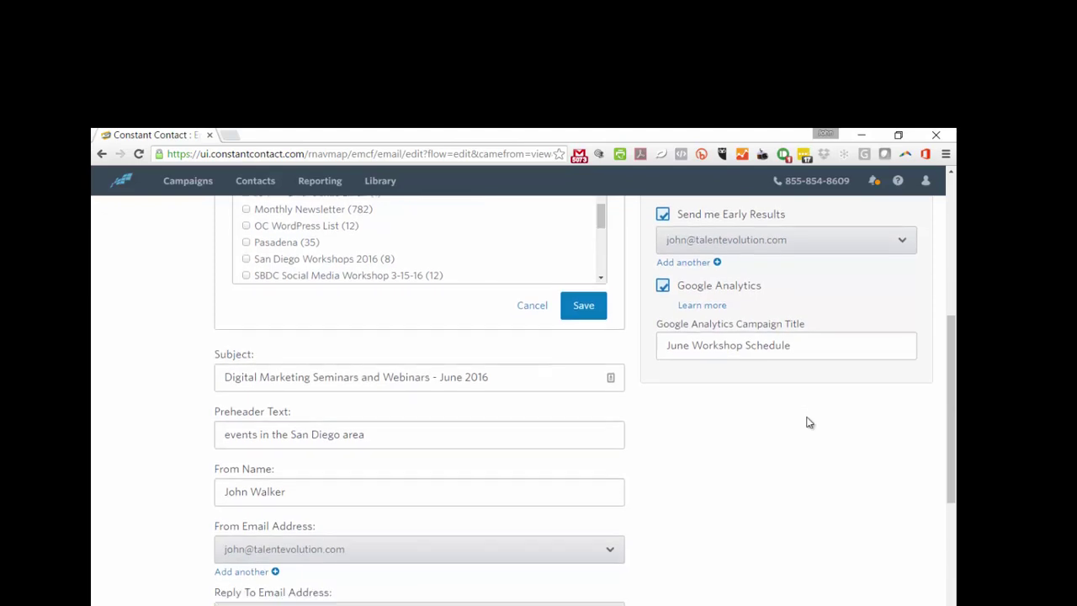
{"action": "scroll", "coordinate": [806, 422], "scroll_direction": "down", "scroll_amount": 2}
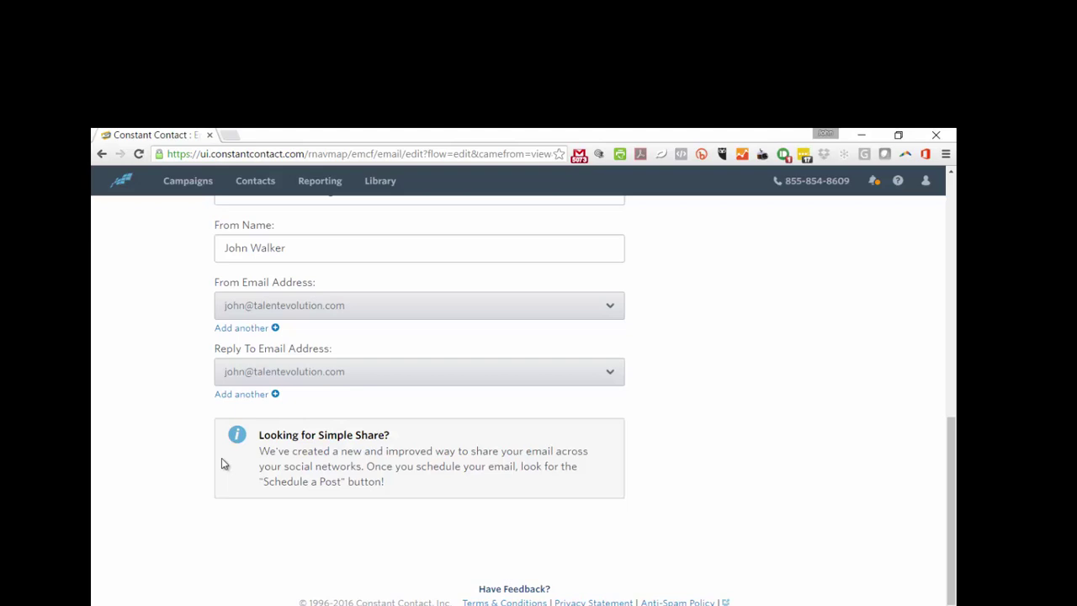
{"action": "scroll", "coordinate": [474, 429], "scroll_direction": "up", "scroll_amount": 10}
{"action": "scroll", "coordinate": [479, 438], "scroll_direction": "up", "scroll_amount": 3}
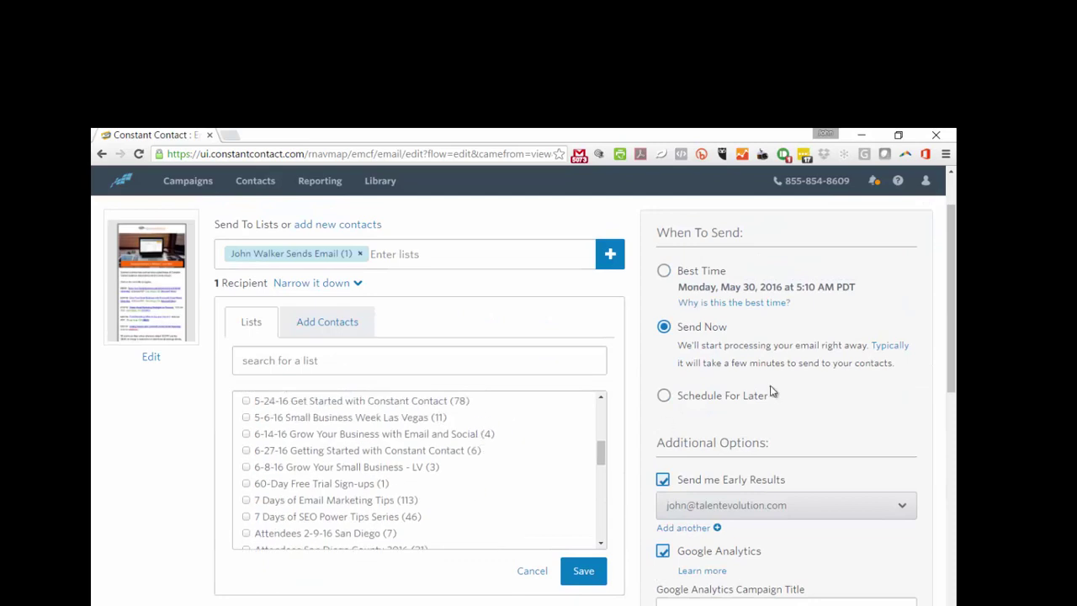
{"action": "scroll", "coordinate": [662, 423], "scroll_direction": "up", "scroll_amount": 2}
Schedule the email to send Tuesday, May 24, 2016 at 6:05 PM PDT
{"action": "left_click", "coordinate": [913, 224]}
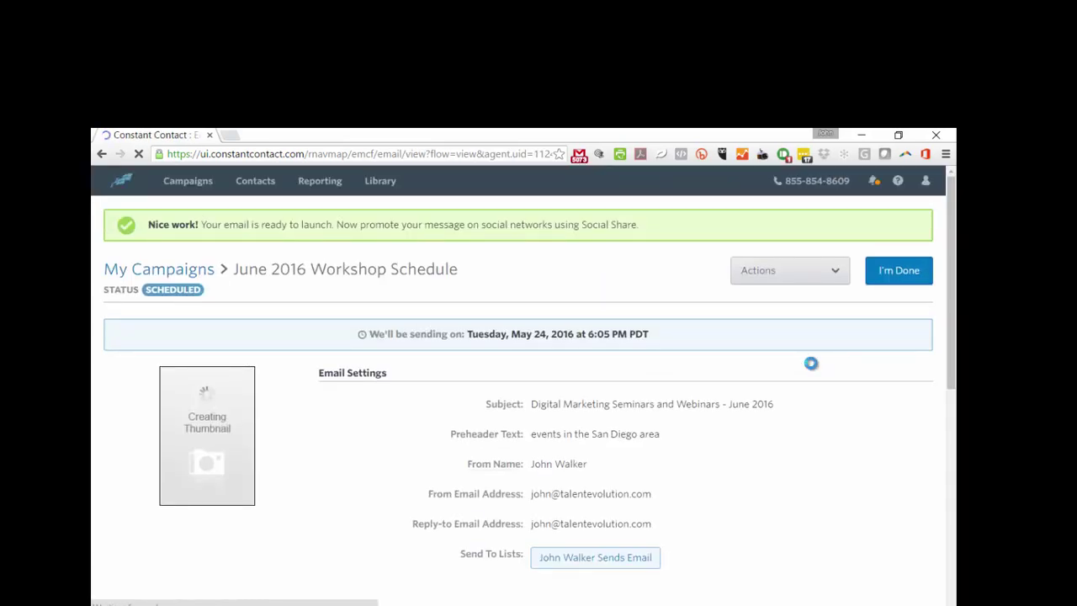
{"action": "scroll", "coordinate": [812, 365], "scroll_direction": "down", "scroll_amount": 3}
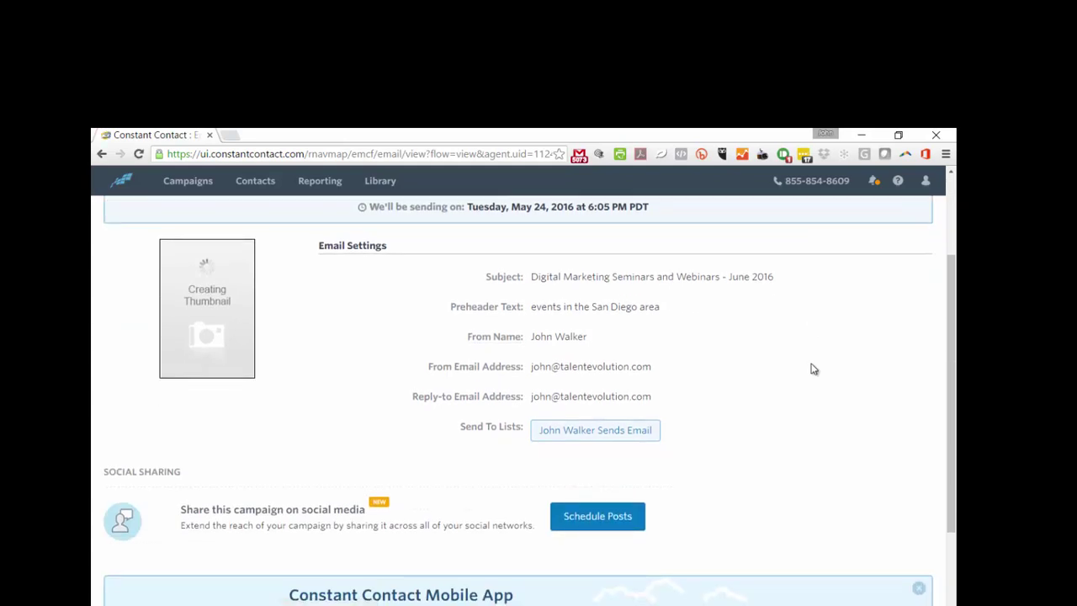
{"action": "scroll", "coordinate": [812, 368], "scroll_direction": "down", "scroll_amount": 2}
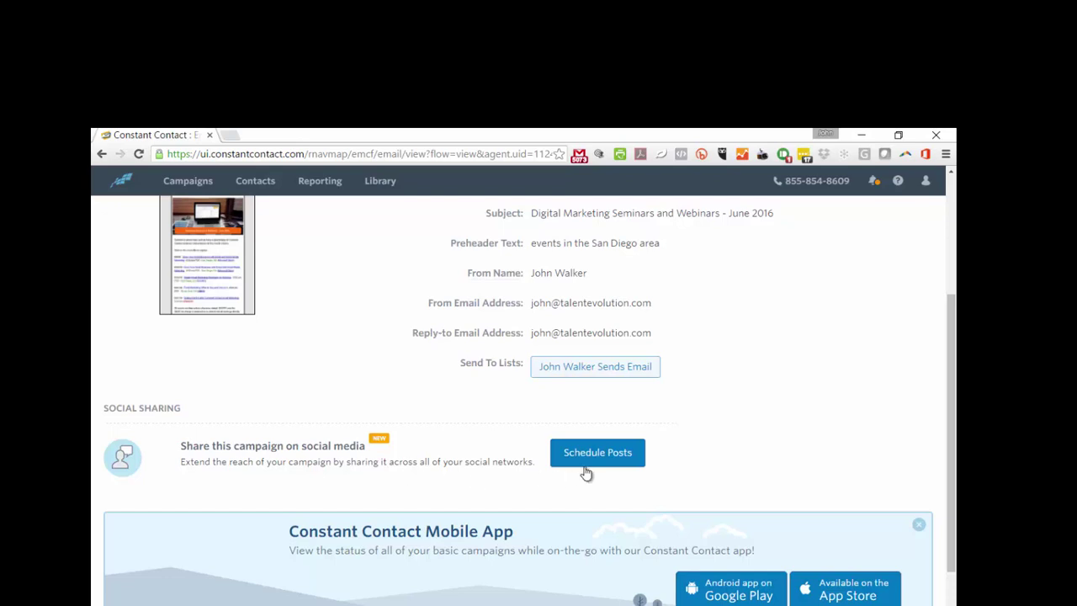
{"action": "scroll", "coordinate": [584, 474], "scroll_direction": "down", "scroll_amount": 1}
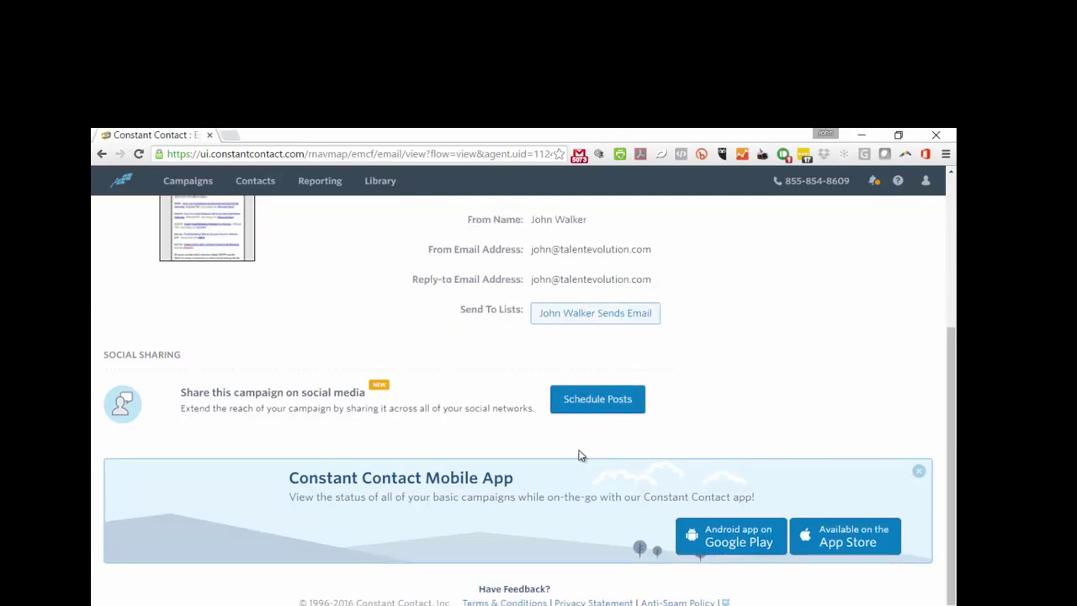
Open Schedule Posts to review the suggested posts for today and Saturday 05/28/2016
{"action": "left_click", "coordinate": [600, 403]}
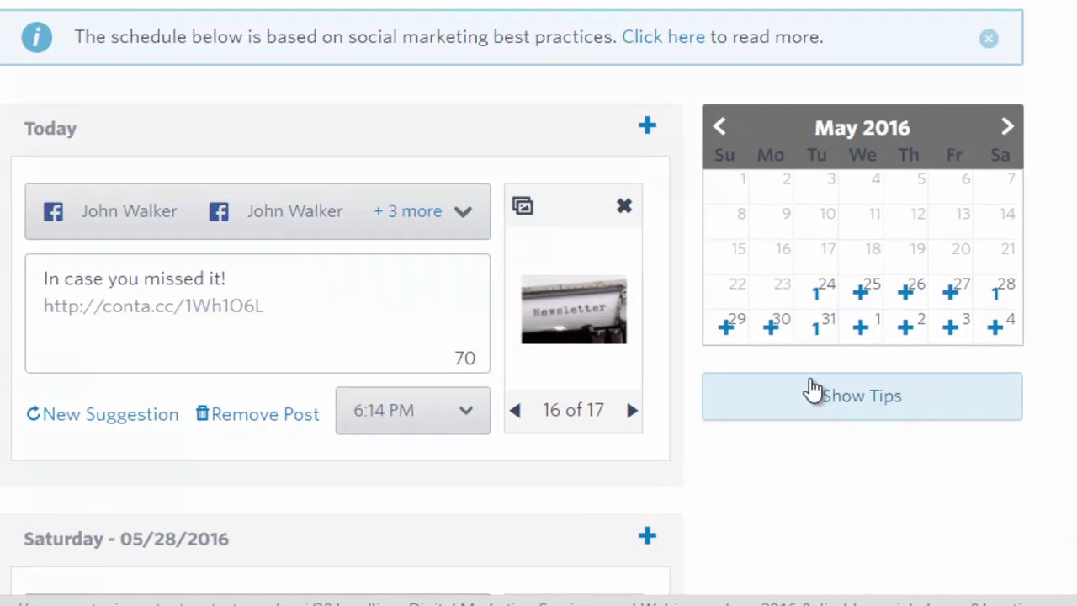
{"action": "scroll", "coordinate": [812, 389], "scroll_direction": "down", "scroll_amount": 1}
{"action": "scroll", "coordinate": [812, 389], "scroll_direction": "up", "scroll_amount": 1}
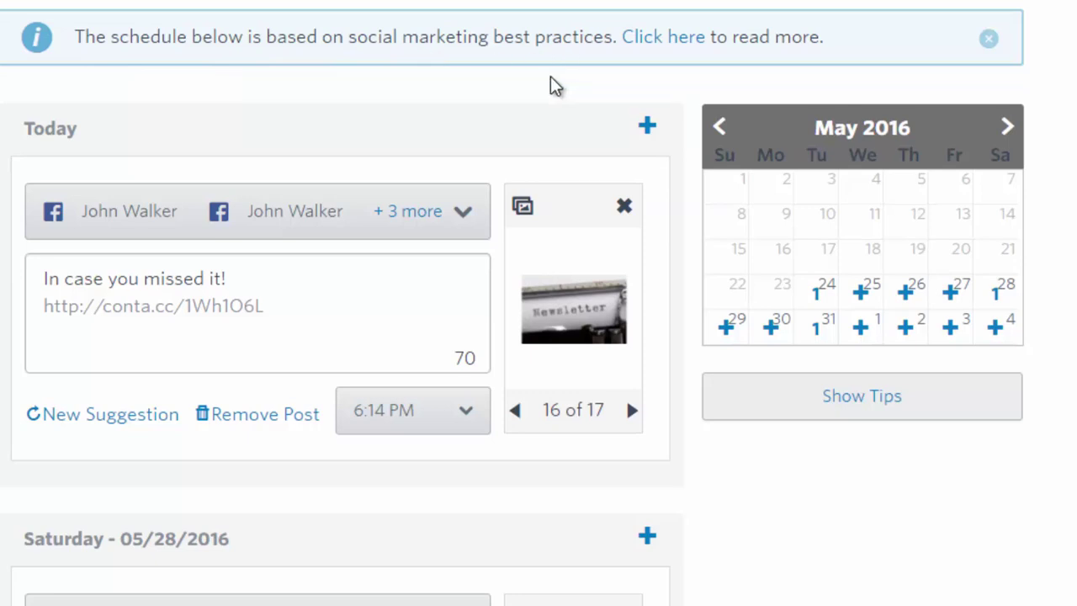
{"action": "scroll", "coordinate": [552, 84], "scroll_direction": "down", "scroll_amount": 1}
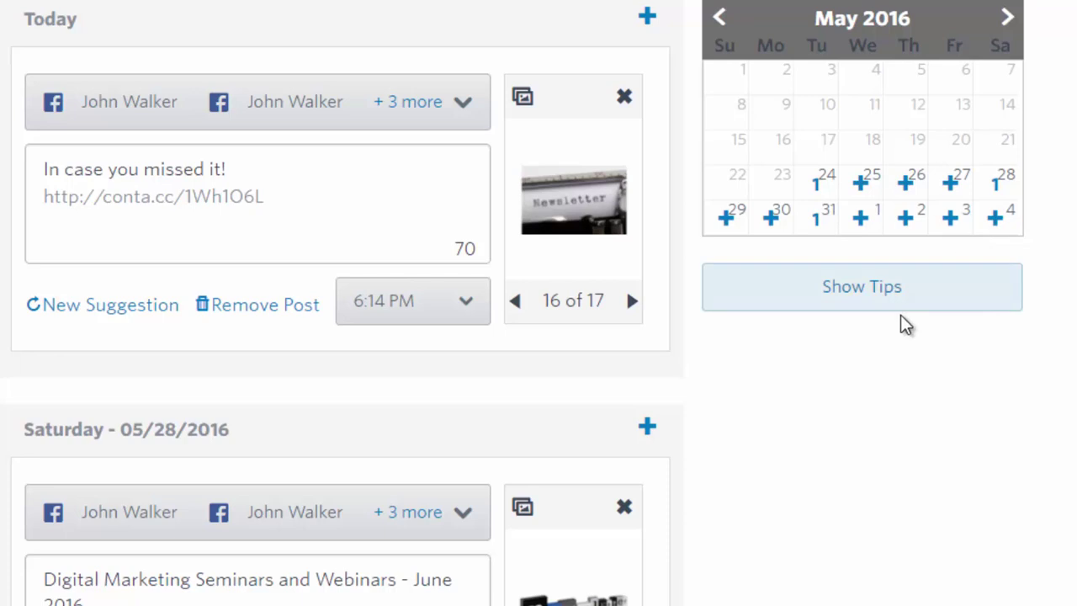
{"action": "scroll", "coordinate": [637, 401], "scroll_direction": "up", "scroll_amount": 2}
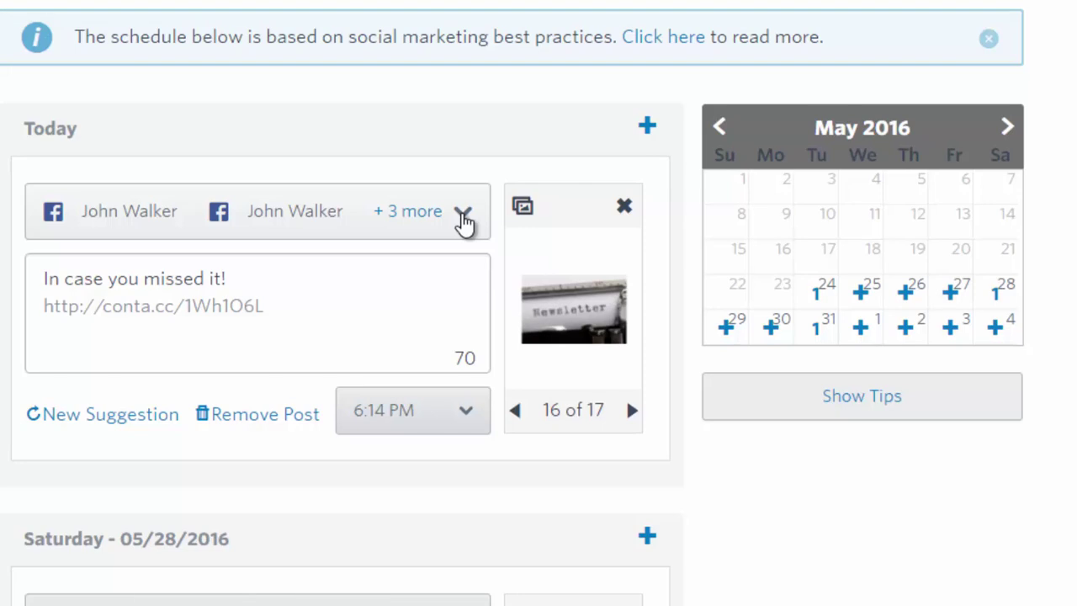
Remove the two personal Facebook accounts and the personal Twitter account from today's post
{"action": "left_click", "coordinate": [464, 216]}
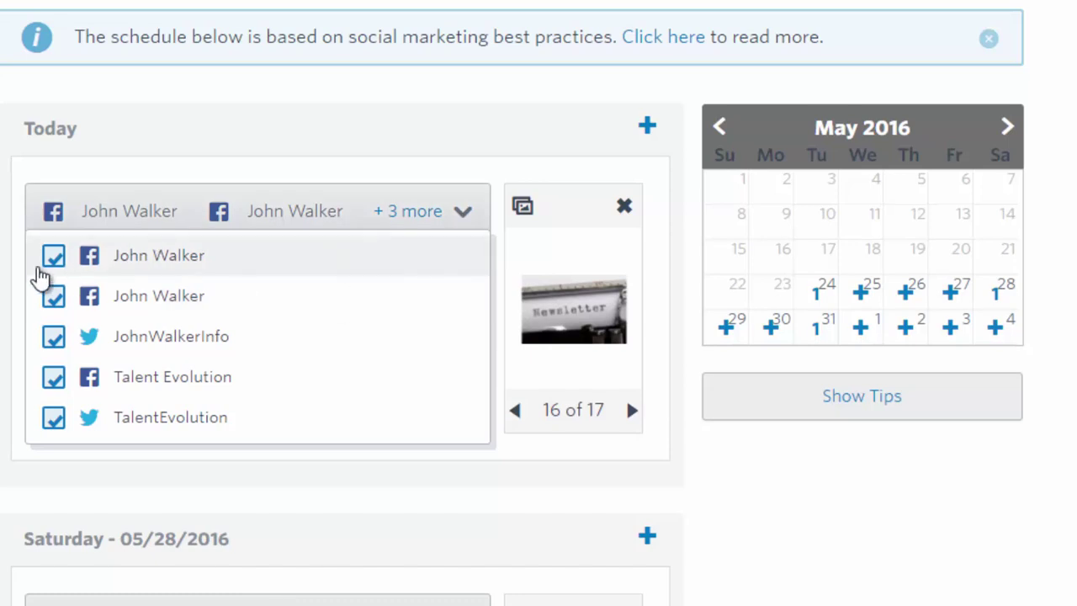
{"action": "left_click", "coordinate": [53, 257]}
{"action": "left_click", "coordinate": [56, 300]}
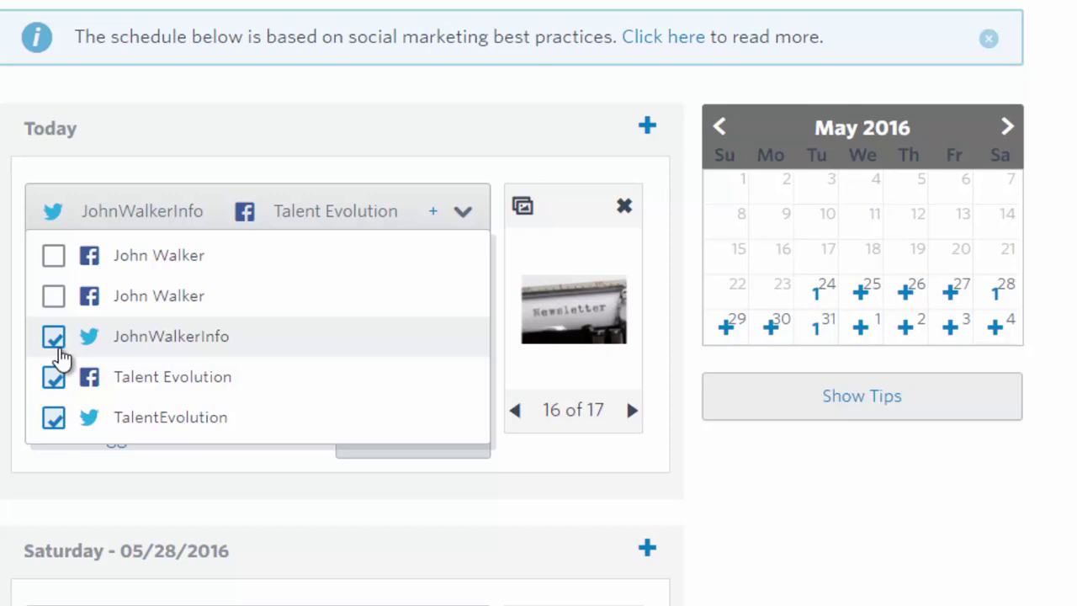
{"action": "left_click", "coordinate": [57, 346]}
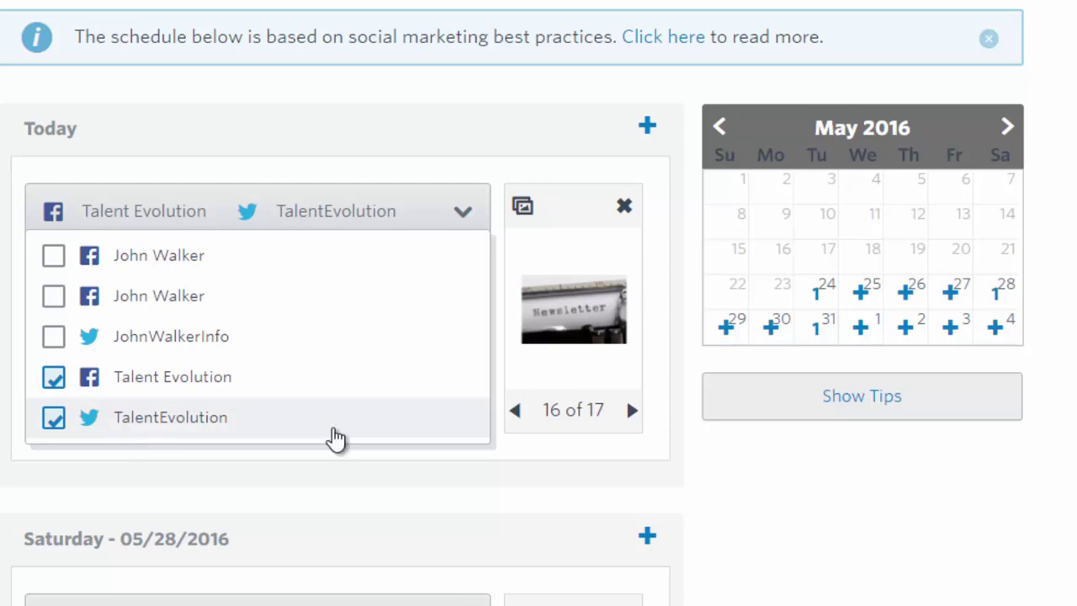
{"action": "scroll", "coordinate": [342, 446], "scroll_direction": "down", "scroll_amount": 1}
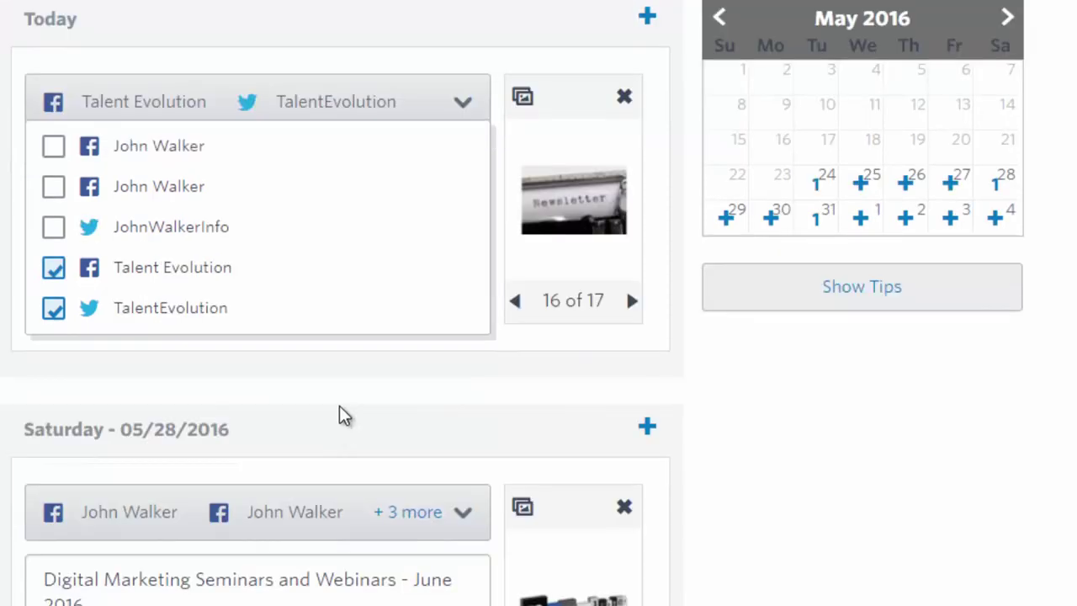
{"action": "scroll", "coordinate": [413, 303], "scroll_direction": "up", "scroll_amount": 1}
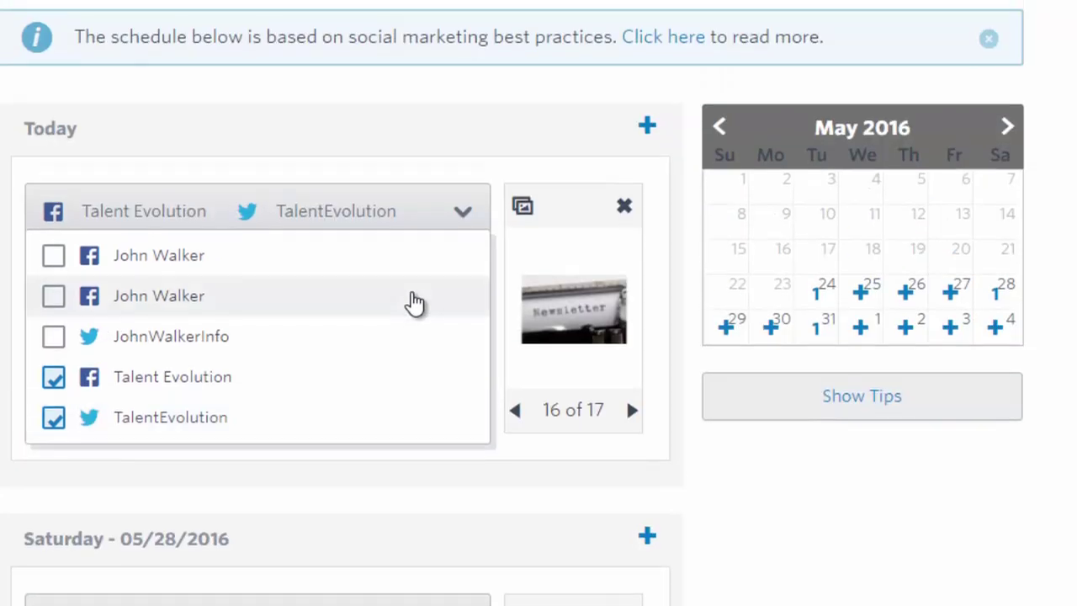
{"action": "scroll", "coordinate": [413, 303], "scroll_direction": "down", "scroll_amount": 1}
{"action": "scroll", "coordinate": [413, 303], "scroll_direction": "up", "scroll_amount": 1}
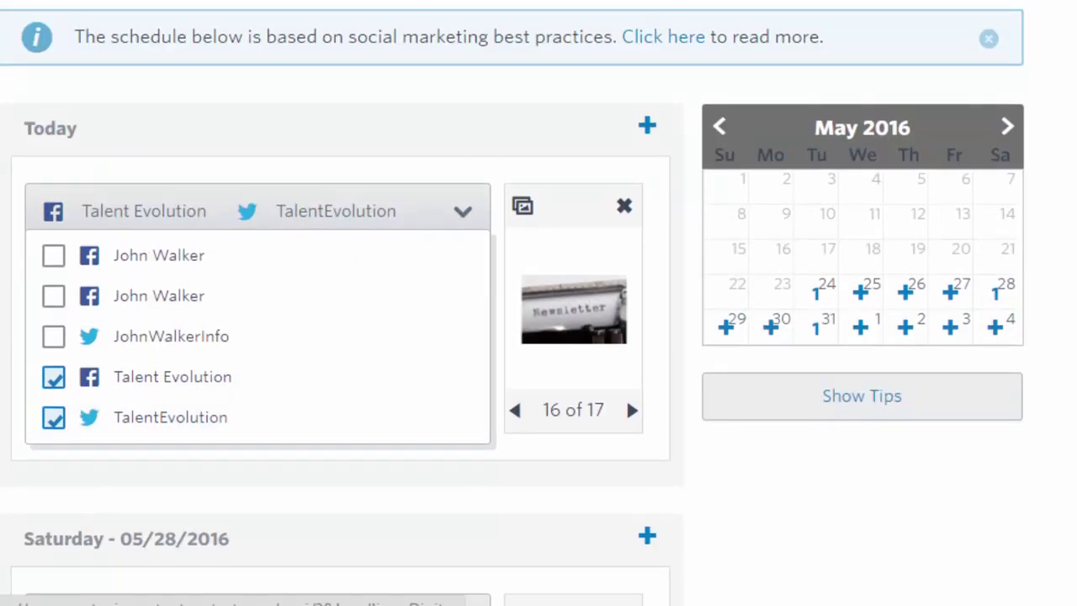
{"action": "left_click", "coordinate": [539, 57]}
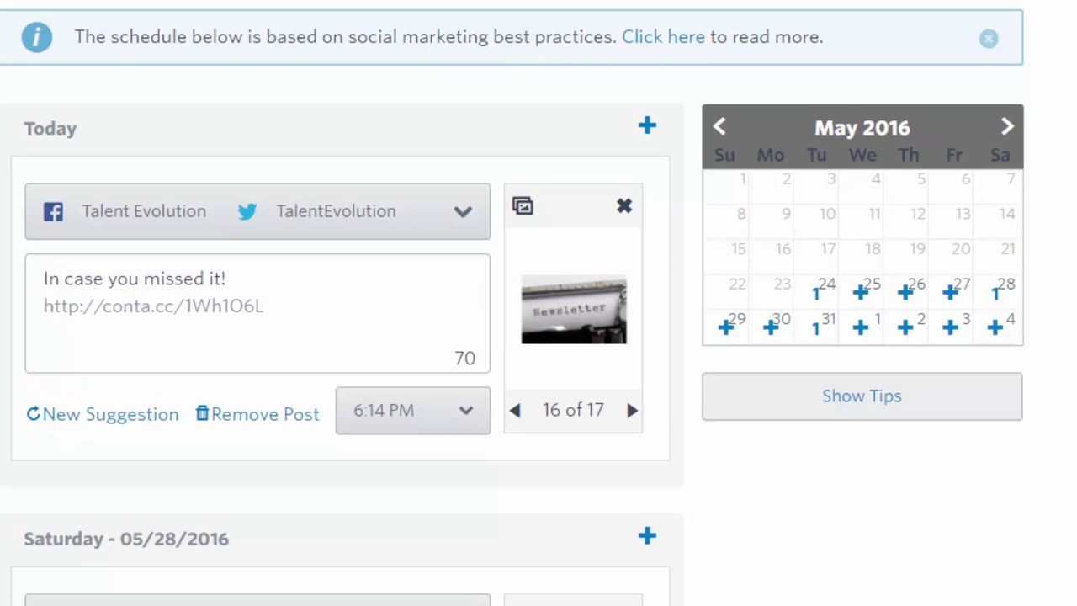
Open the social posting settings and expand the Social Accounts section
{"action": "left_click", "coordinate": [714, 89]}
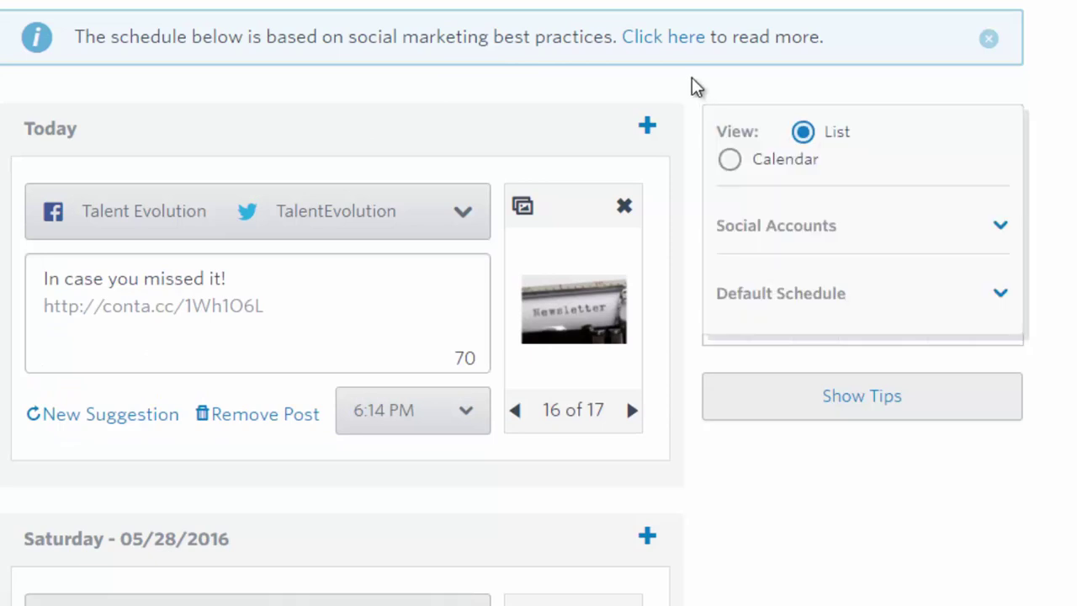
{"action": "scroll", "coordinate": [695, 86], "scroll_direction": "down", "scroll_amount": 2}
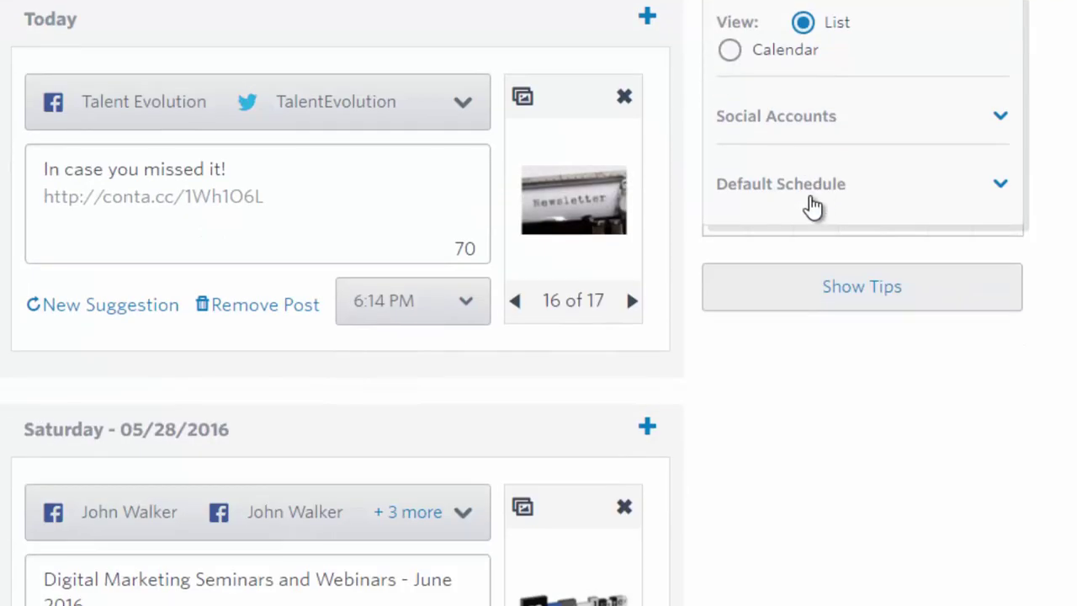
{"action": "scroll", "coordinate": [820, 201], "scroll_direction": "down", "scroll_amount": 1}
{"action": "scroll", "coordinate": [824, 200], "scroll_direction": "up", "scroll_amount": 1}
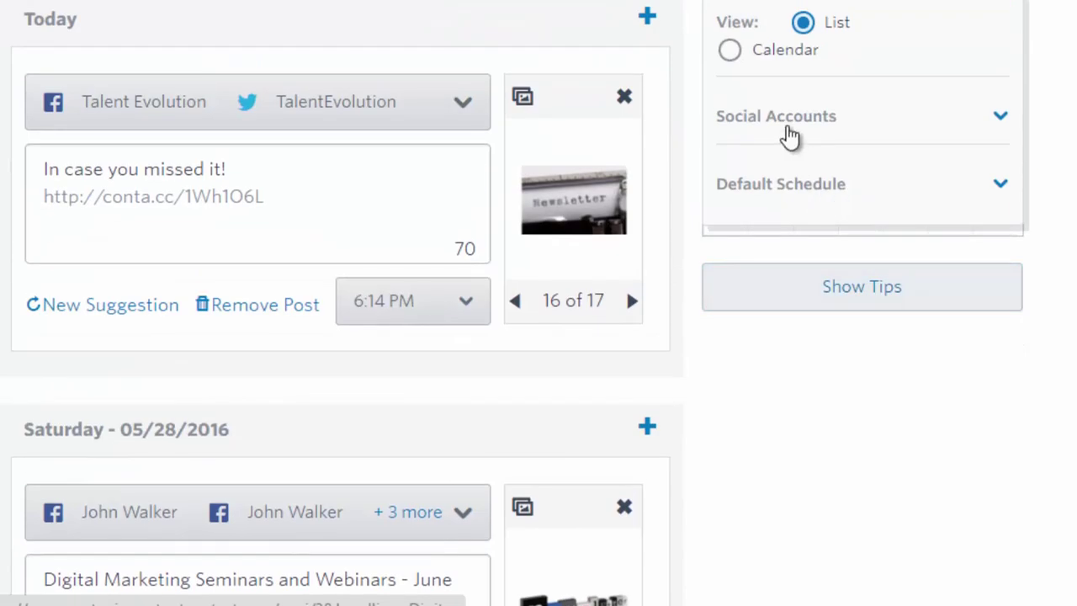
{"action": "left_click", "coordinate": [791, 131]}
{"action": "scroll", "coordinate": [793, 136], "scroll_direction": "down", "scroll_amount": 2}
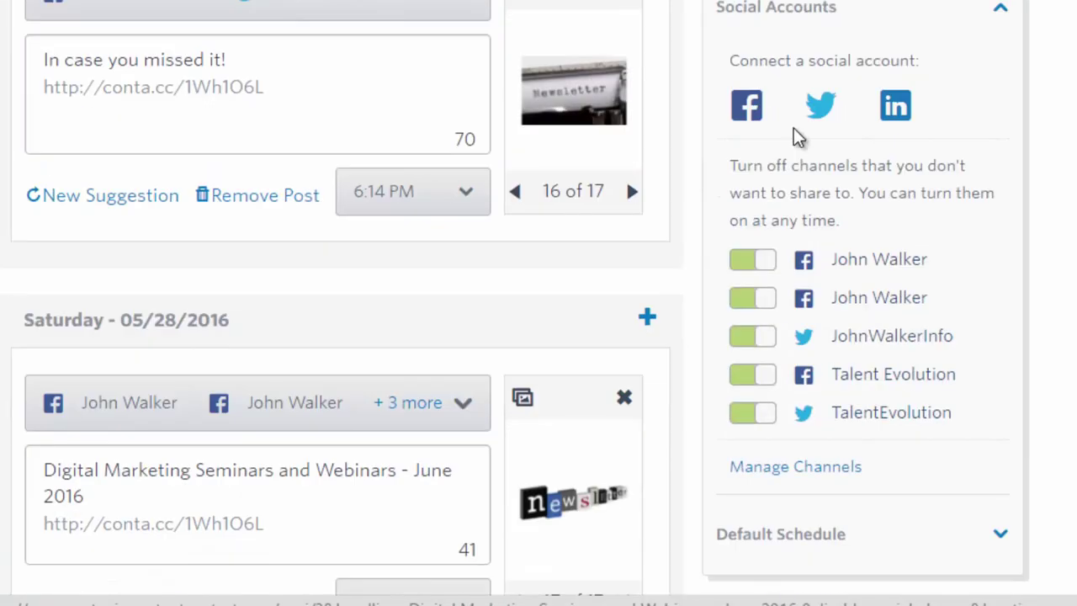
{"action": "scroll", "coordinate": [798, 138], "scroll_direction": "down", "scroll_amount": 2}
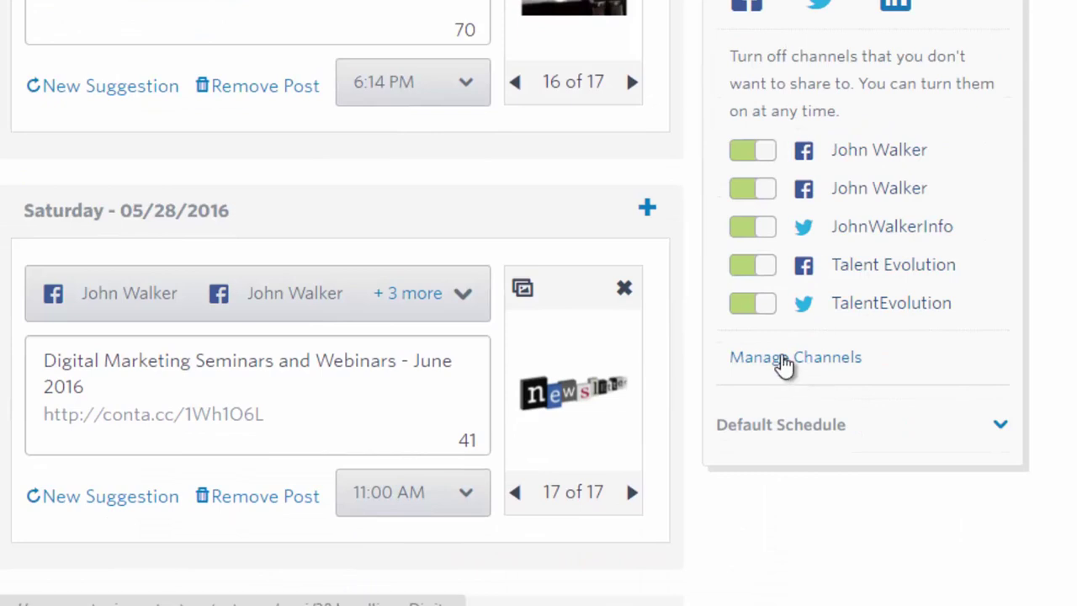
Connect a LinkedIn account by entering its e-mail and password and allowing access
{"action": "left_click", "coordinate": [895, 7]}
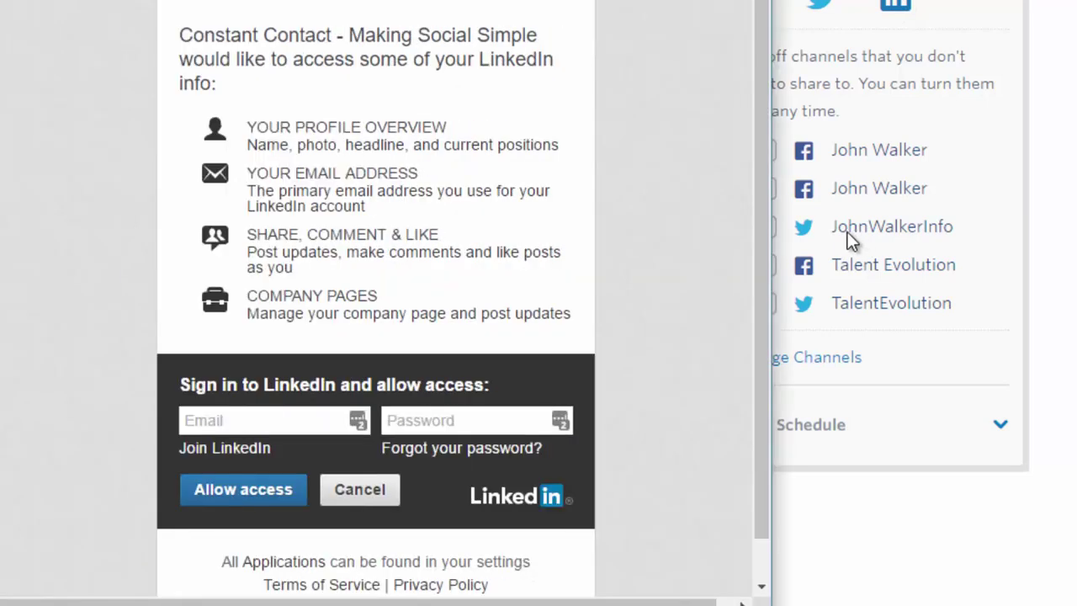
{"action": "left_click", "coordinate": [257, 417]}
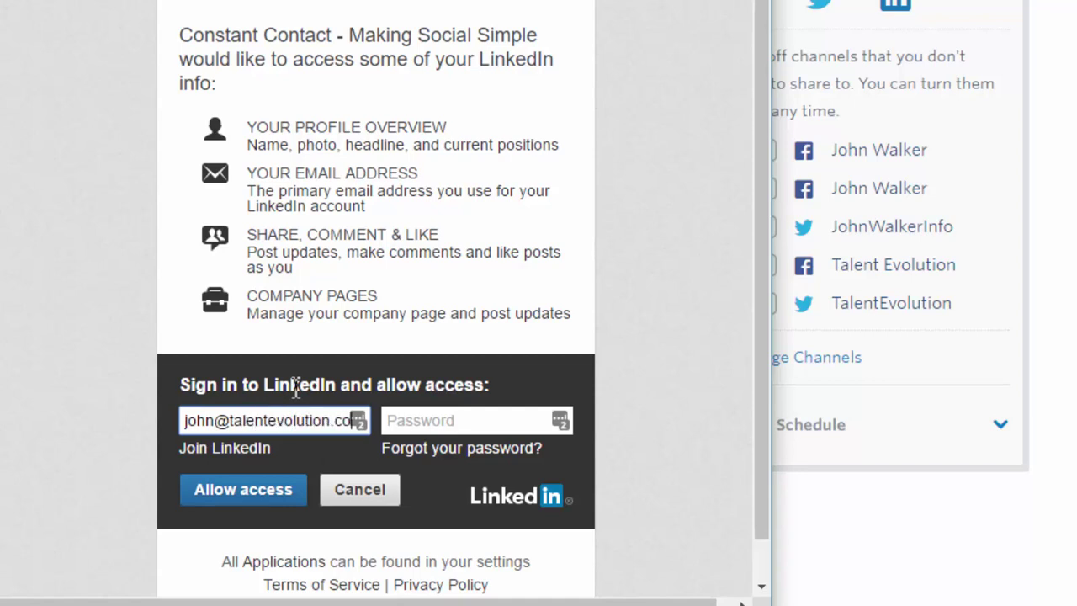
{"action": "key", "text": "Tab"}
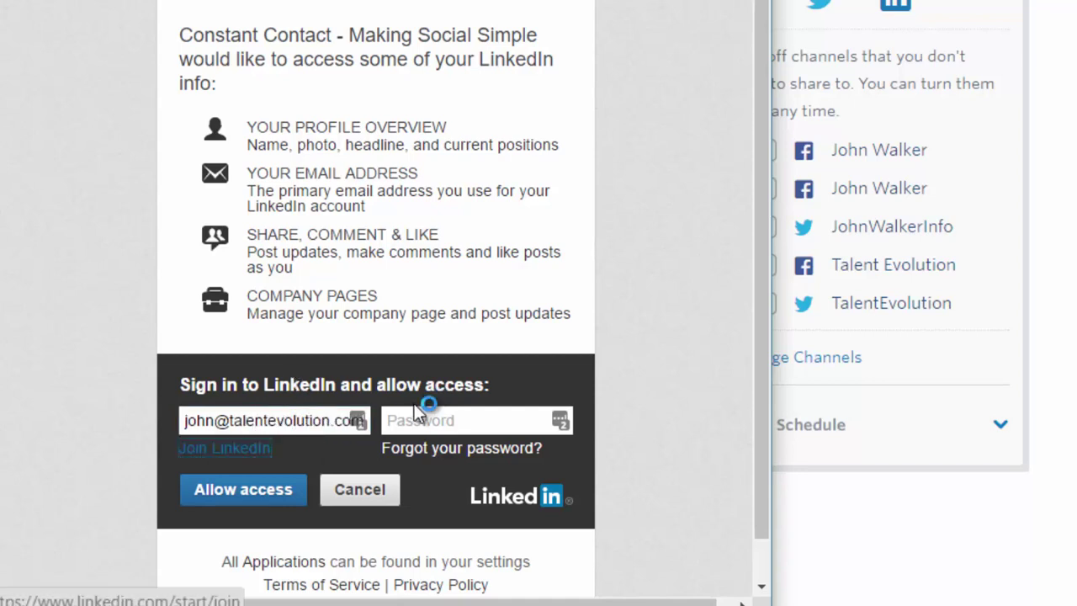
{"action": "left_click", "coordinate": [423, 421]}
{"action": "type", "text": "p"}
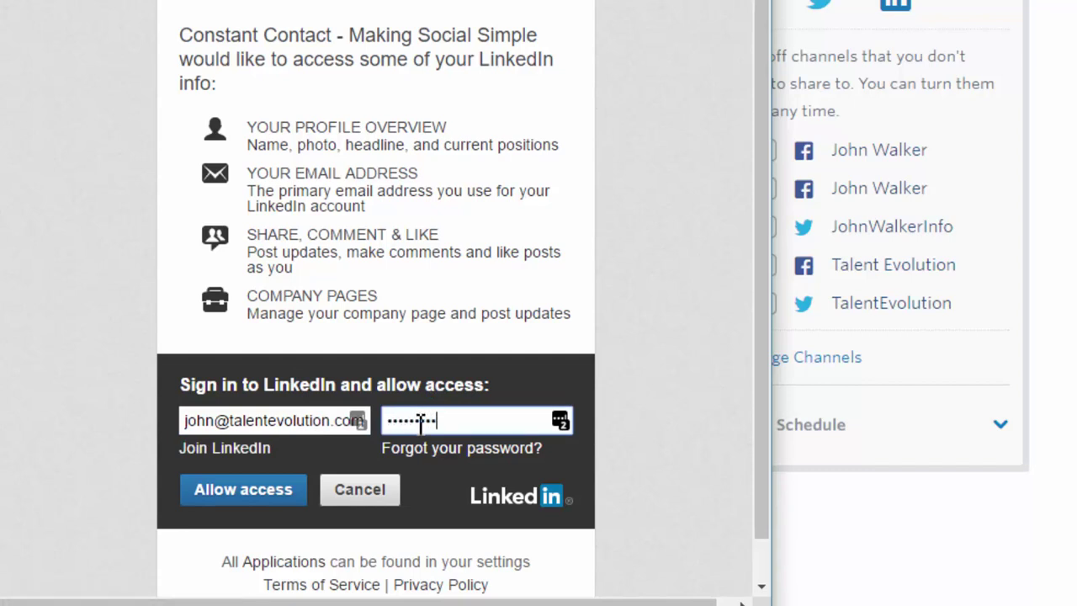
{"action": "left_click", "coordinate": [217, 500]}
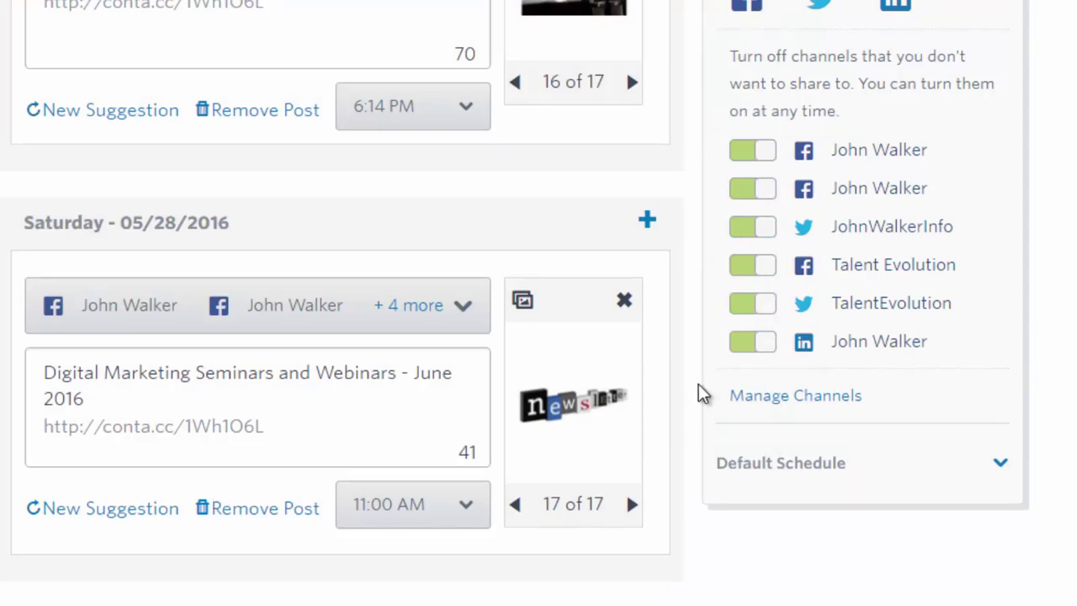
{"action": "scroll", "coordinate": [775, 379], "scroll_direction": "up", "scroll_amount": 3}
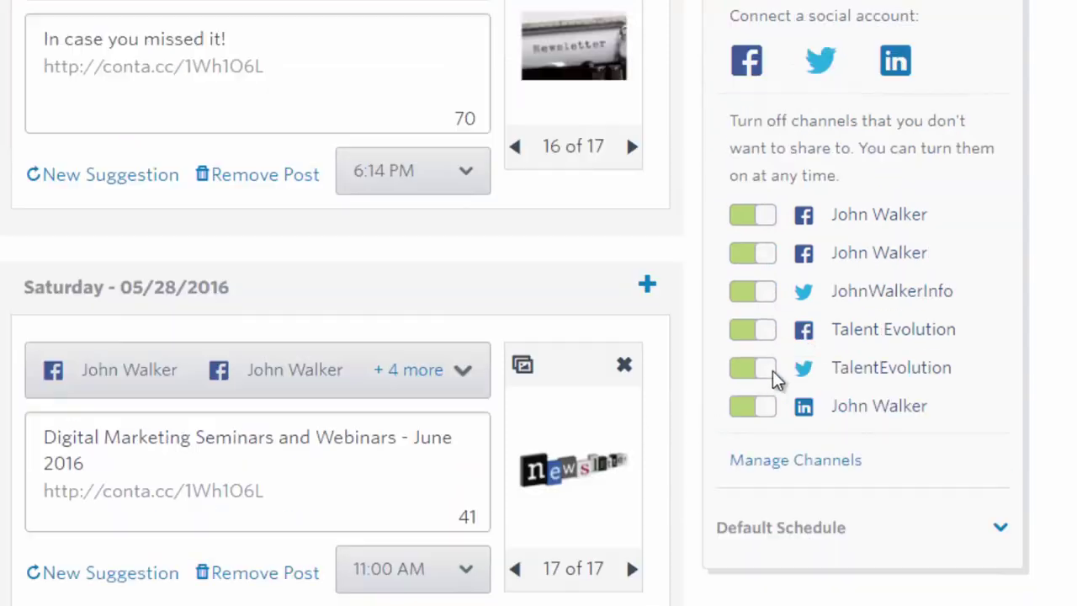
{"action": "scroll", "coordinate": [775, 380], "scroll_direction": "down", "scroll_amount": 2}
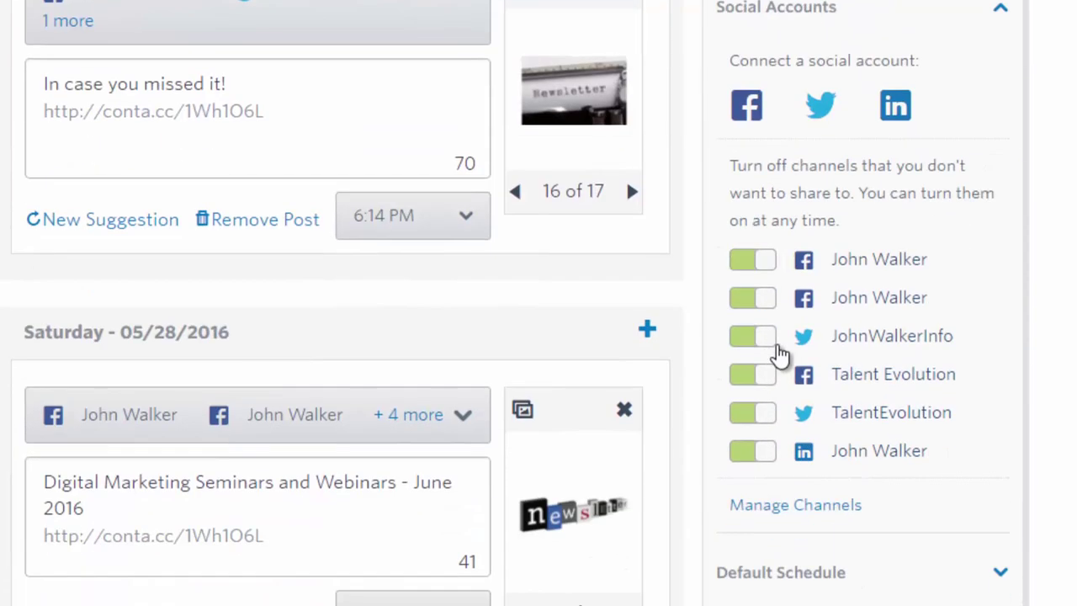
{"action": "left_click", "coordinate": [466, 4]}
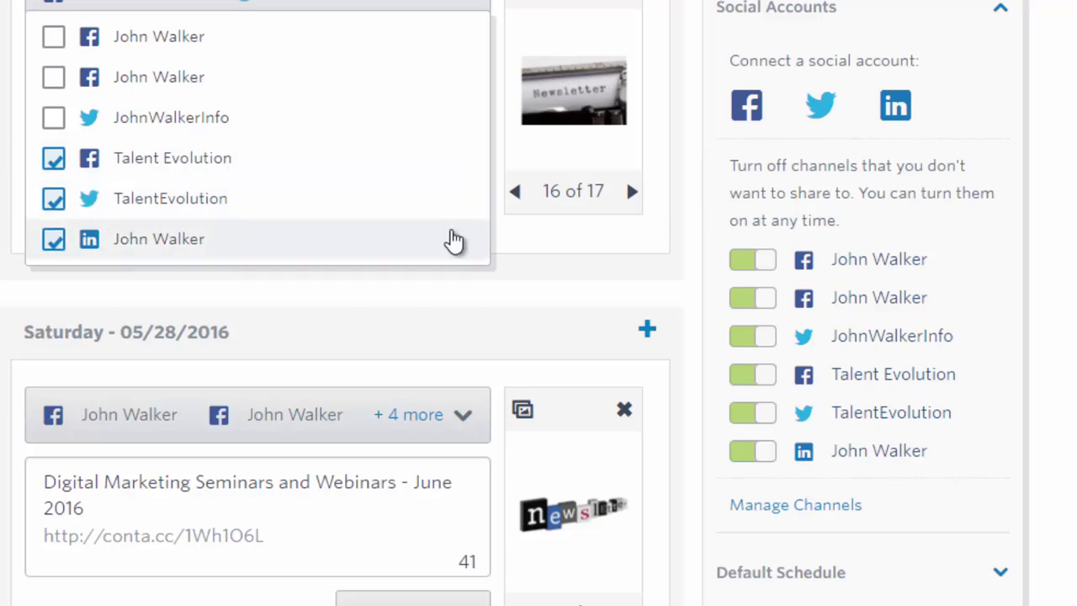
{"action": "left_click", "coordinate": [514, 306]}
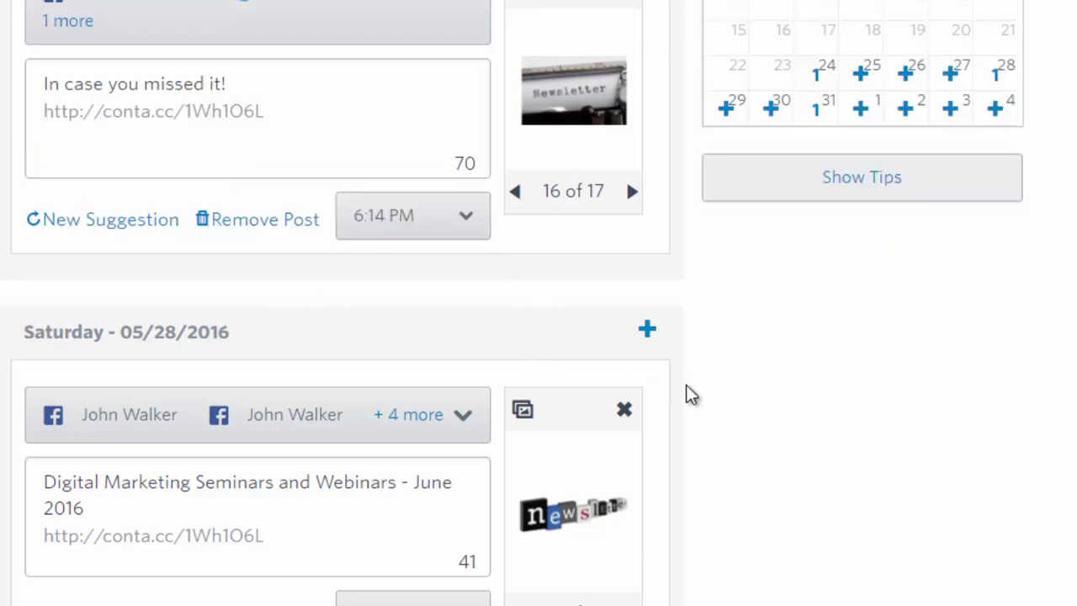
{"action": "scroll", "coordinate": [690, 387], "scroll_direction": "up", "scroll_amount": 3}
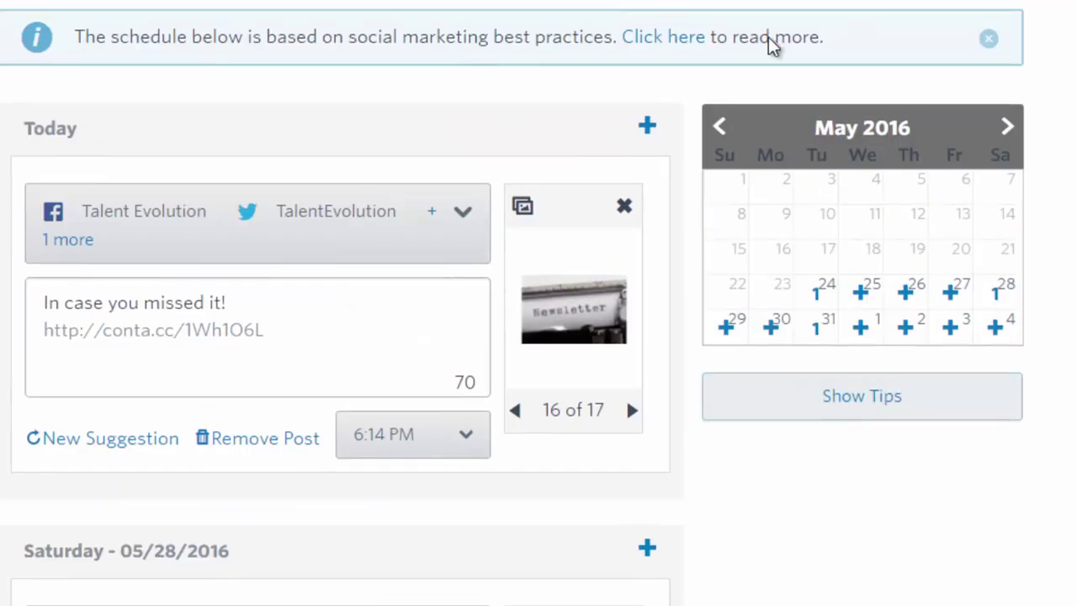
{"action": "scroll", "coordinate": [493, 120], "scroll_direction": "down", "scroll_amount": 3}
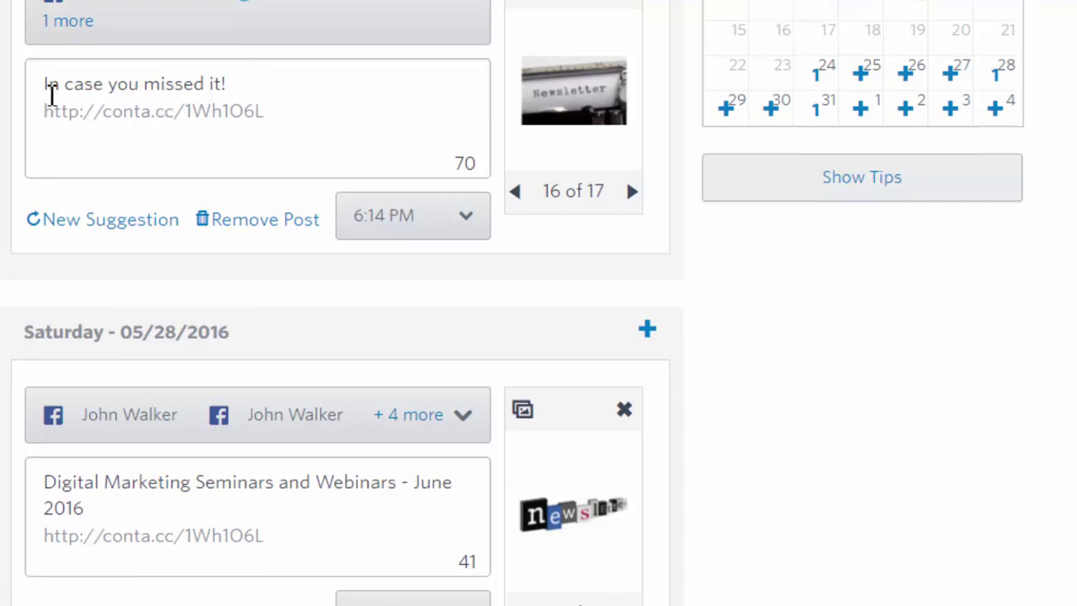
Replace today's post text with a June workshops message for small business owners
{"action": "left_click_drag", "start_coordinate": [45, 84], "coordinate": [401, 94]}
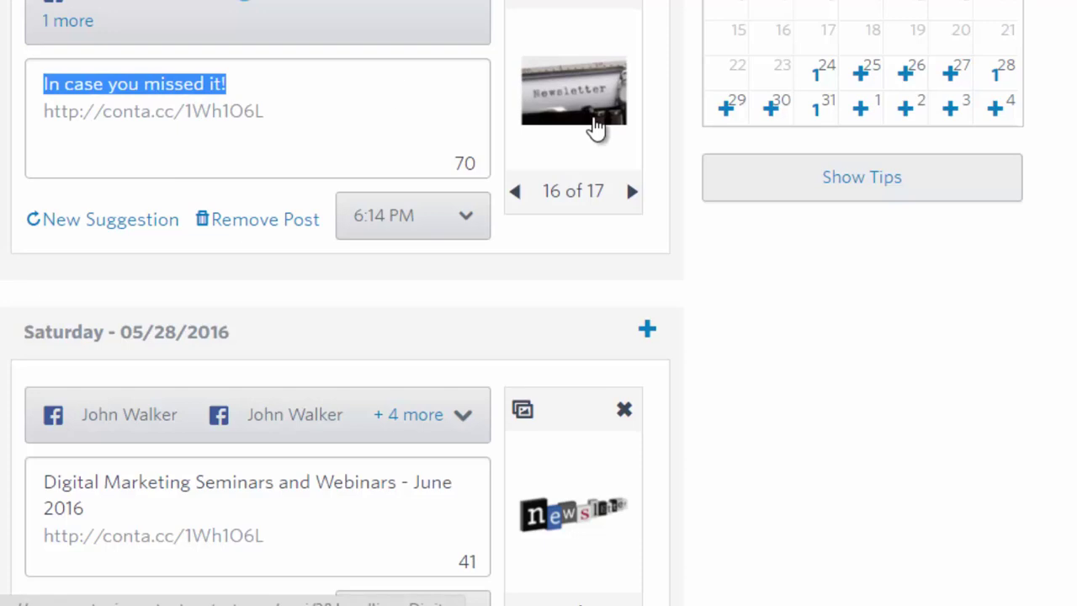
{"action": "type", "text": "Che"}
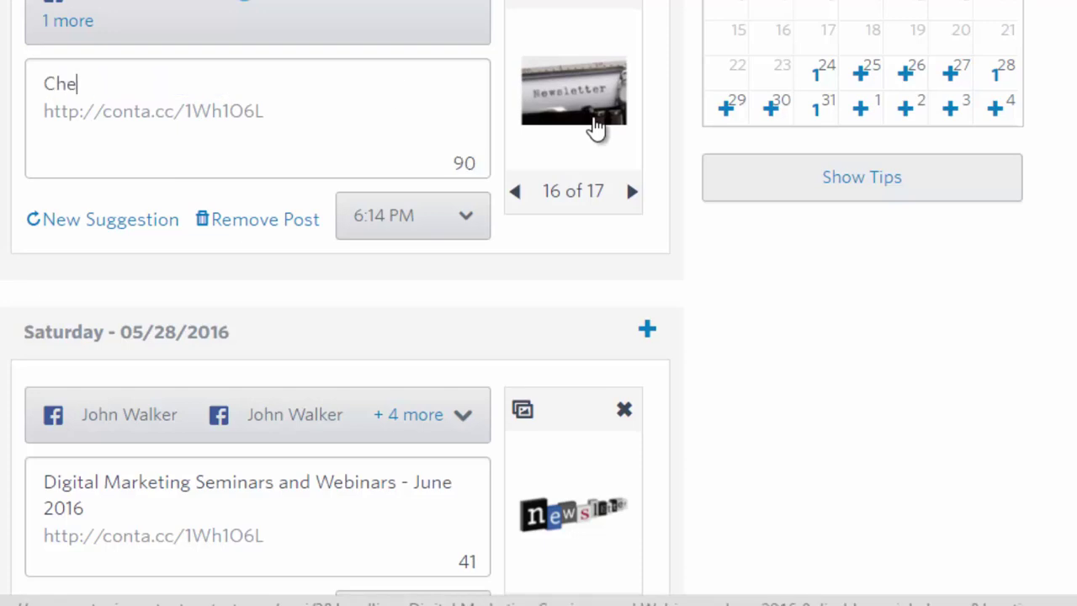
{"action": "type", "text": "ck out these"}
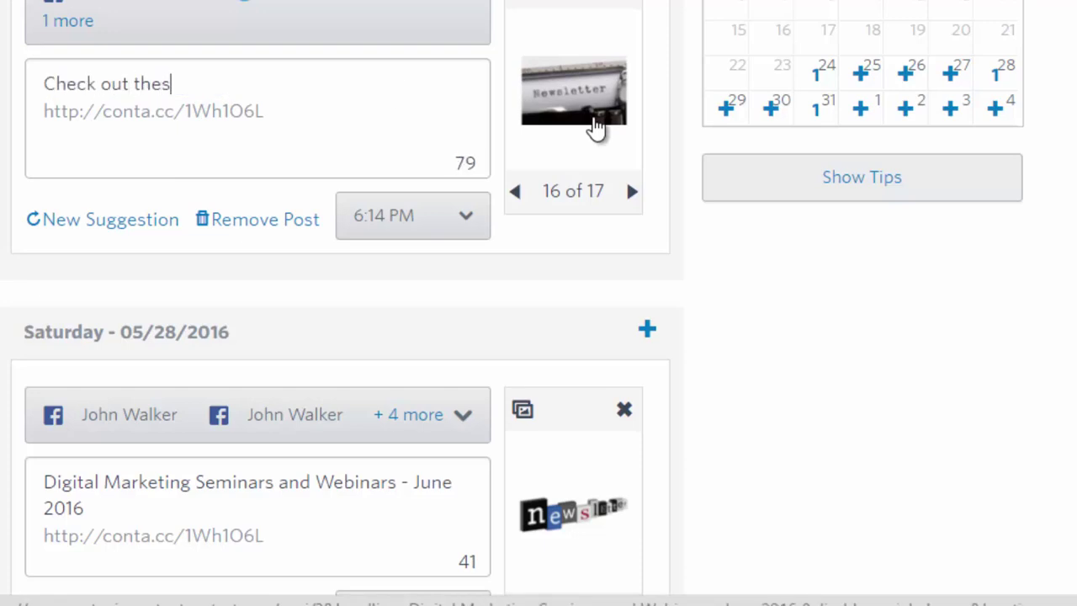
{"action": "key", "text": "BackSpace"}
{"action": "key", "text": "BackSpace"}
{"action": "key", "text": "BackSpace"}
{"action": "key", "text": "BackSpace"}
{"action": "key", "text": "BackSpace"}
{"action": "key", "text": "BackSpace"}
{"action": "key", "text": "BackSpace"}
{"action": "type", "text": "our"}
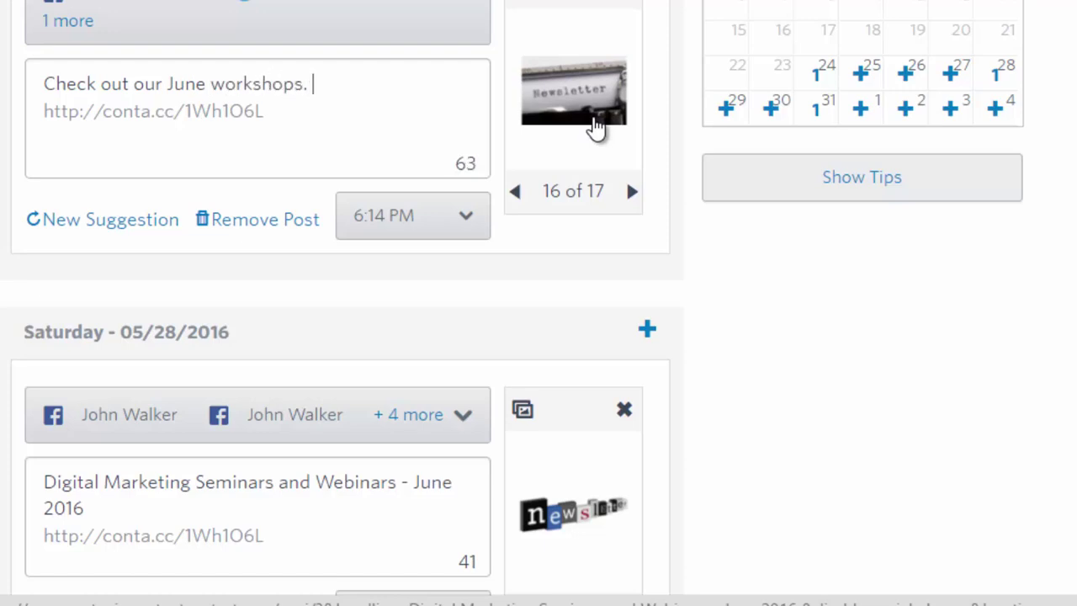
{"action": "type", "text": "June workshops. Digital marketing at"}
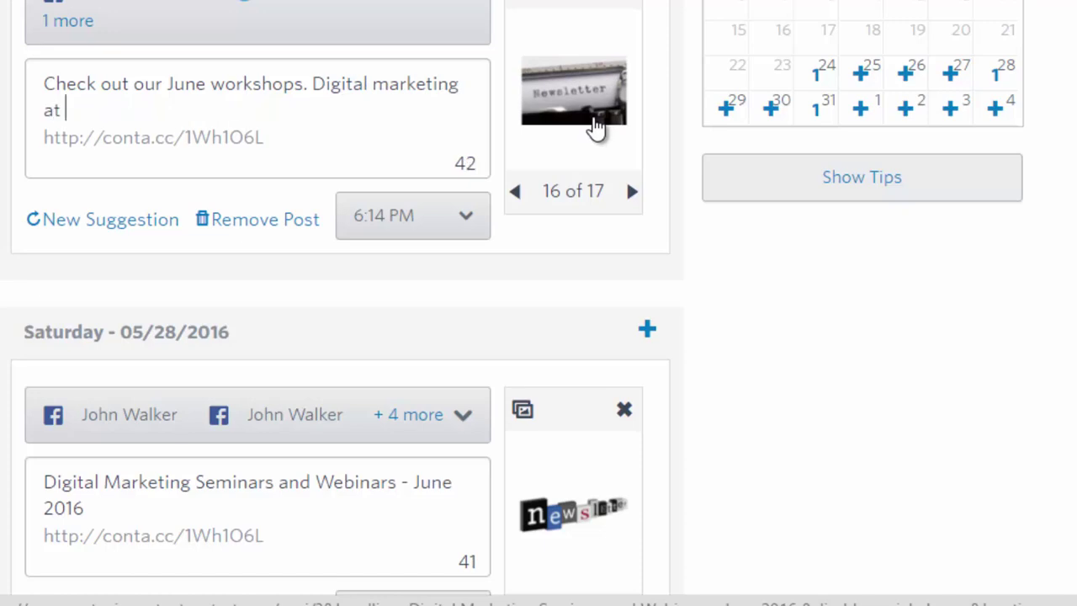
{"action": "type", "text": " it's best for sm"}
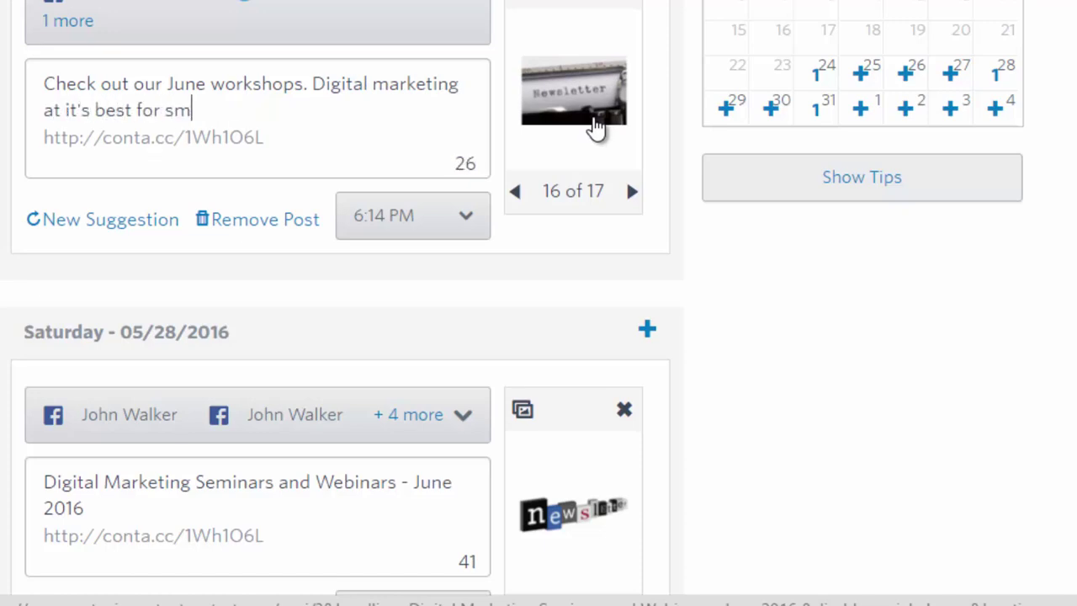
{"action": "type", "text": "all business owners."}
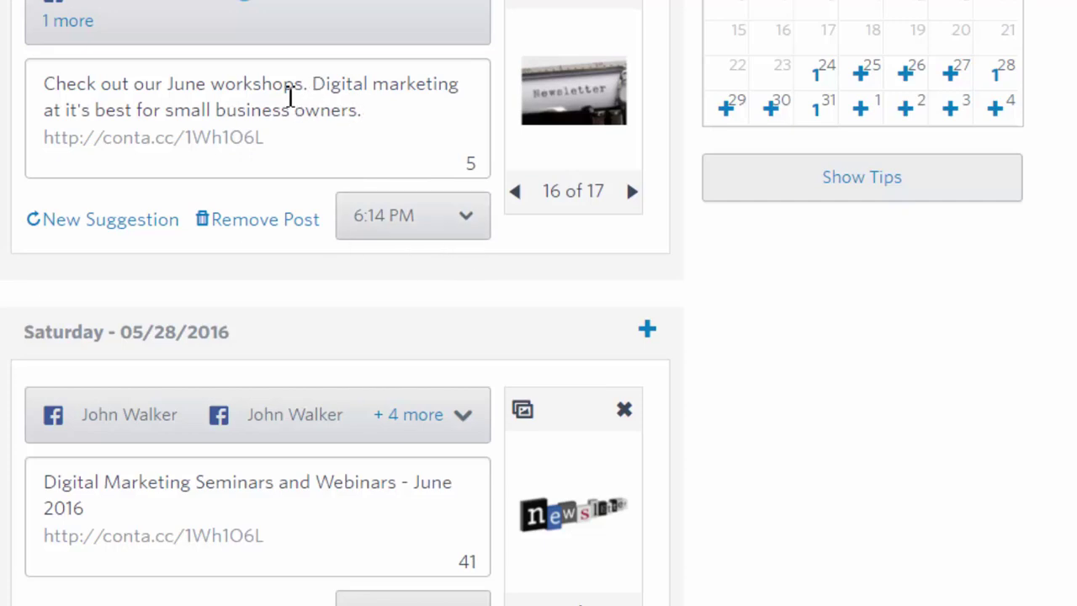
{"action": "left_click_drag", "start_coordinate": [295, 87], "coordinate": [311, 91]}
{"action": "type", "text": "."}
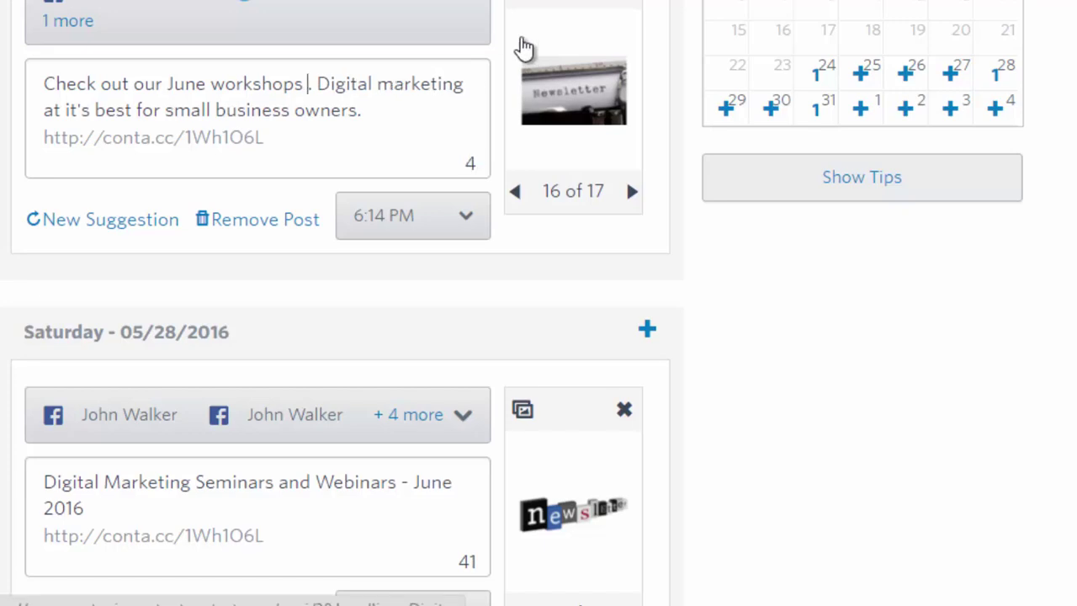
{"action": "type", "text": "in San Diego"}
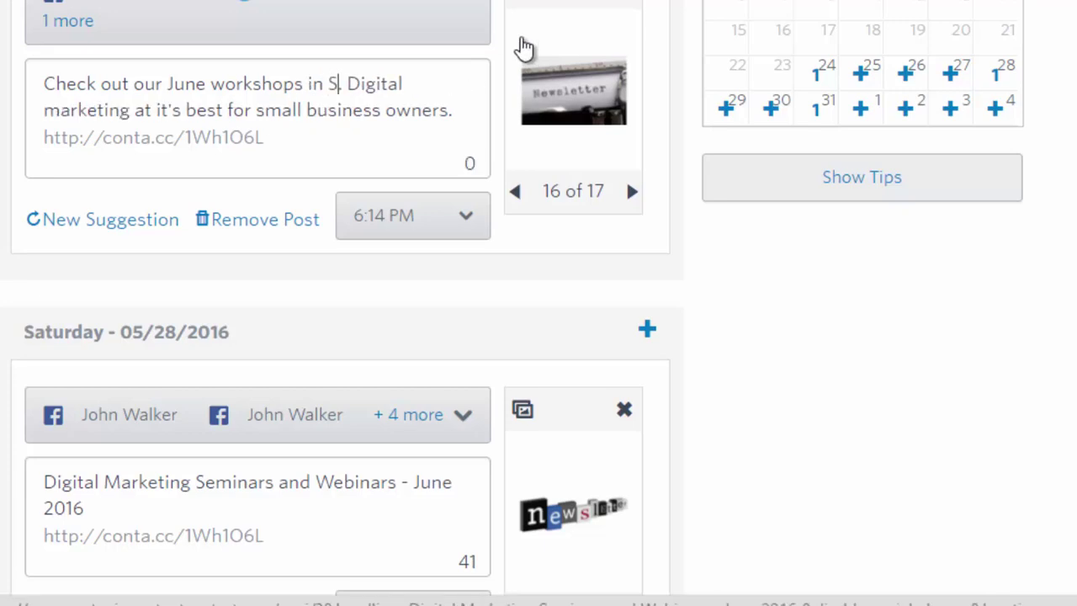
{"action": "type", "text": " and "}
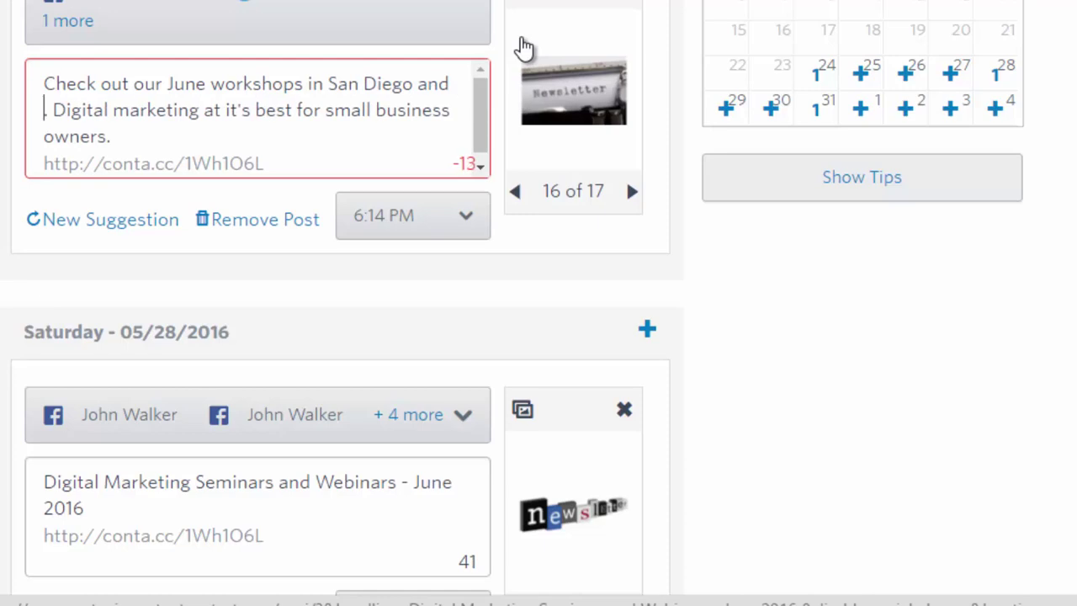
{"action": "type", "text": "Las Veg"}
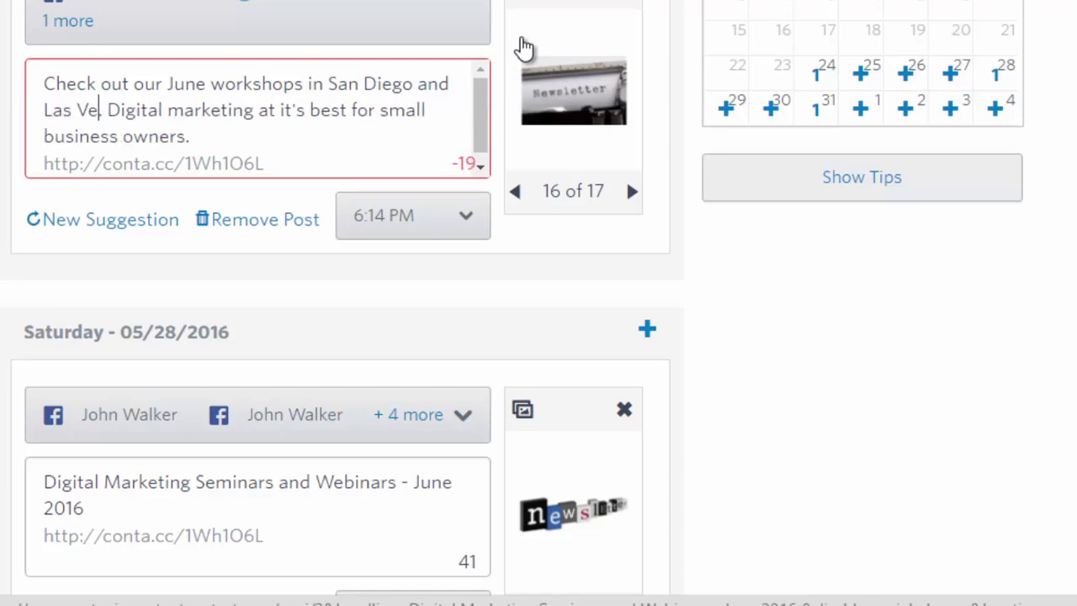
{"action": "type", "text": "as"}
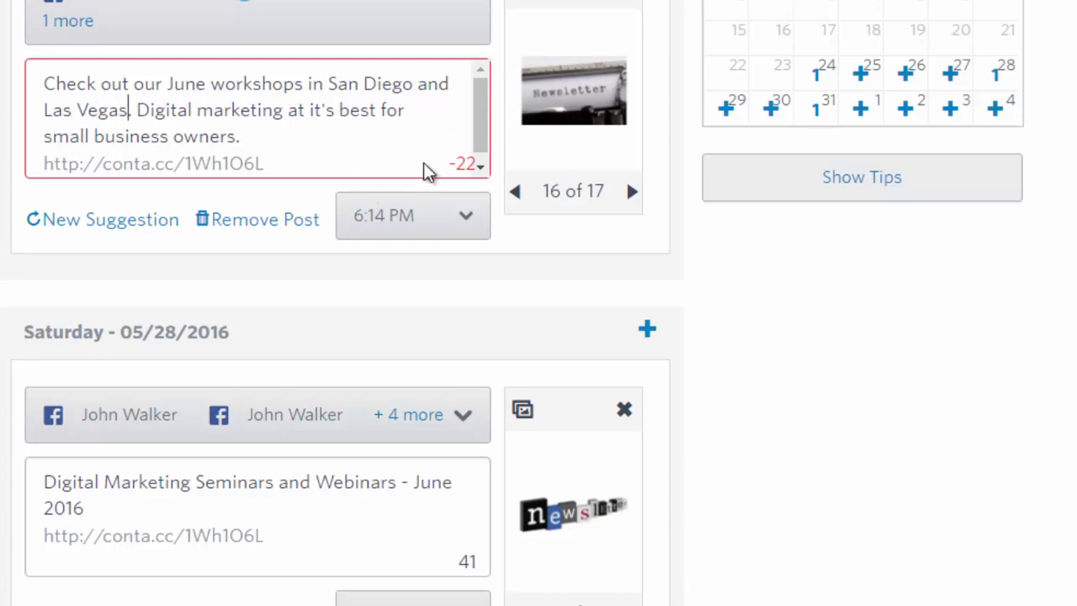
{"action": "type", "text": "."}
Refine it to 'Check out our June workshops in Digital Marketing training for small business owners.' and open the image library
{"action": "left_click_drag", "start_coordinate": [139, 110], "coordinate": [181, 118]}
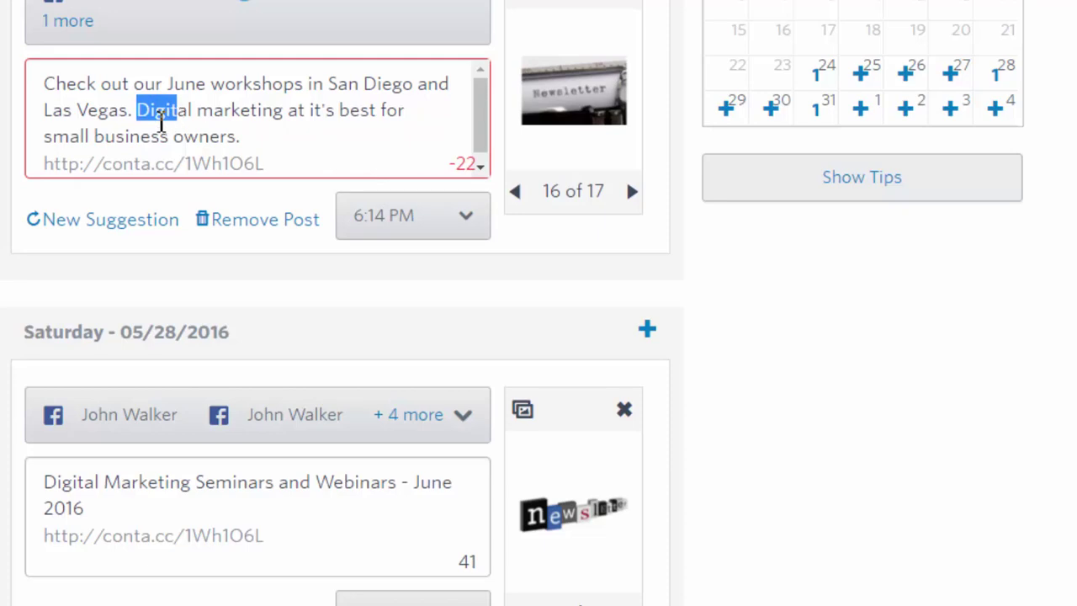
{"action": "left_click_drag", "start_coordinate": [327, 84], "coordinate": [137, 116]}
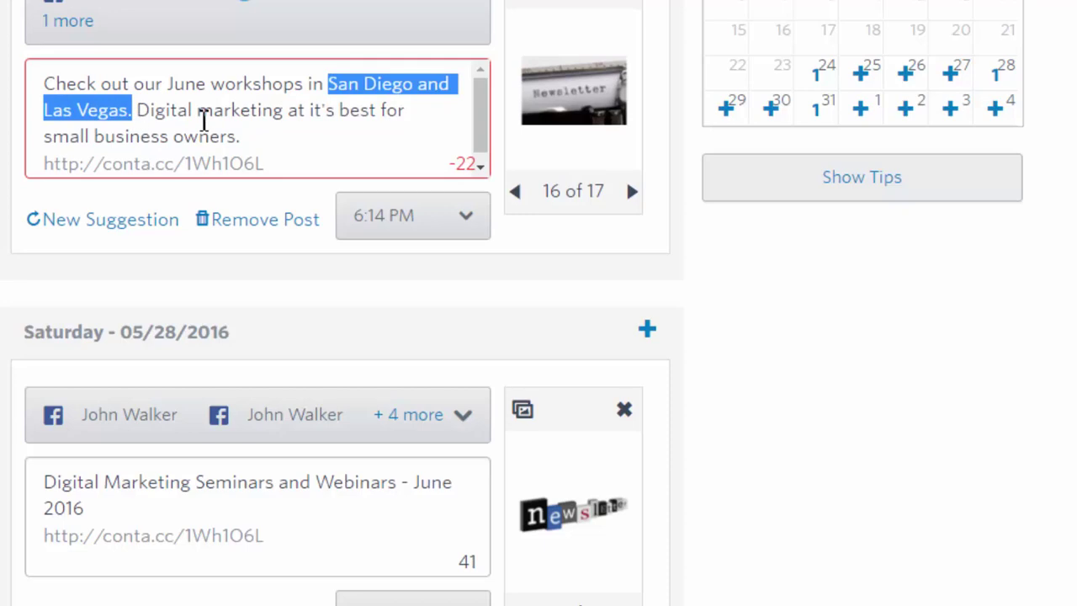
{"action": "key", "text": "BackSpace"}
{"action": "key", "text": "BackSpace"}
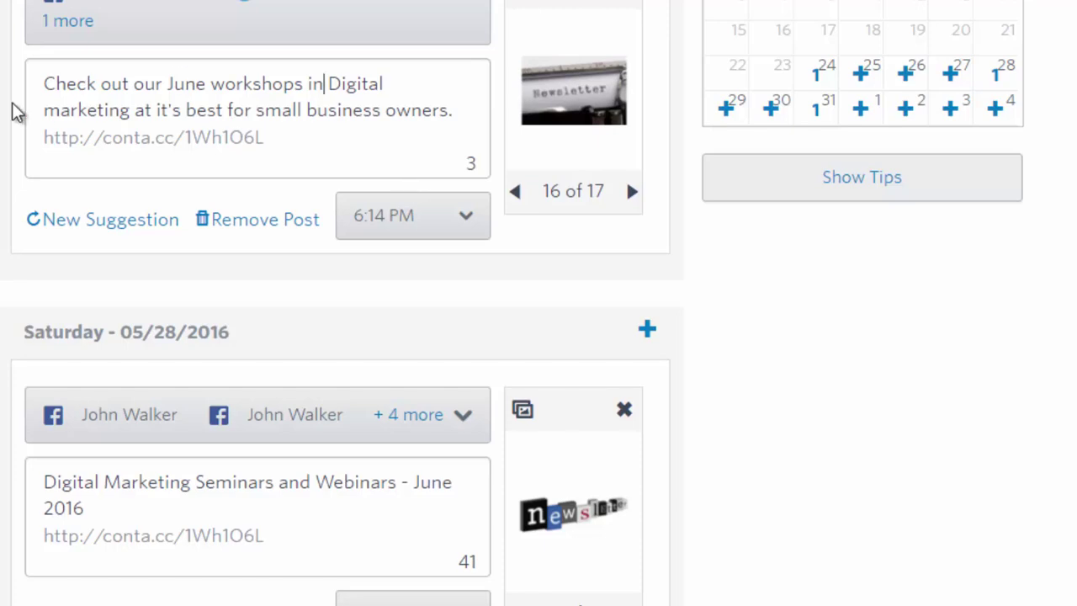
{"action": "left_click", "coordinate": [59, 110]}
{"action": "key", "text": "BackSpace"}
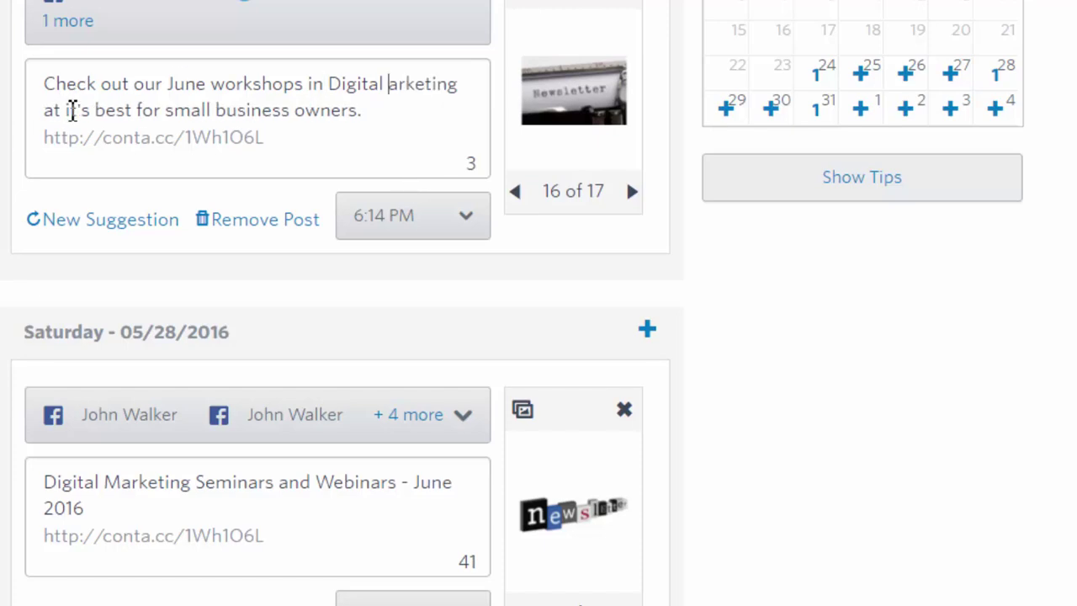
{"action": "type", "text": "M"}
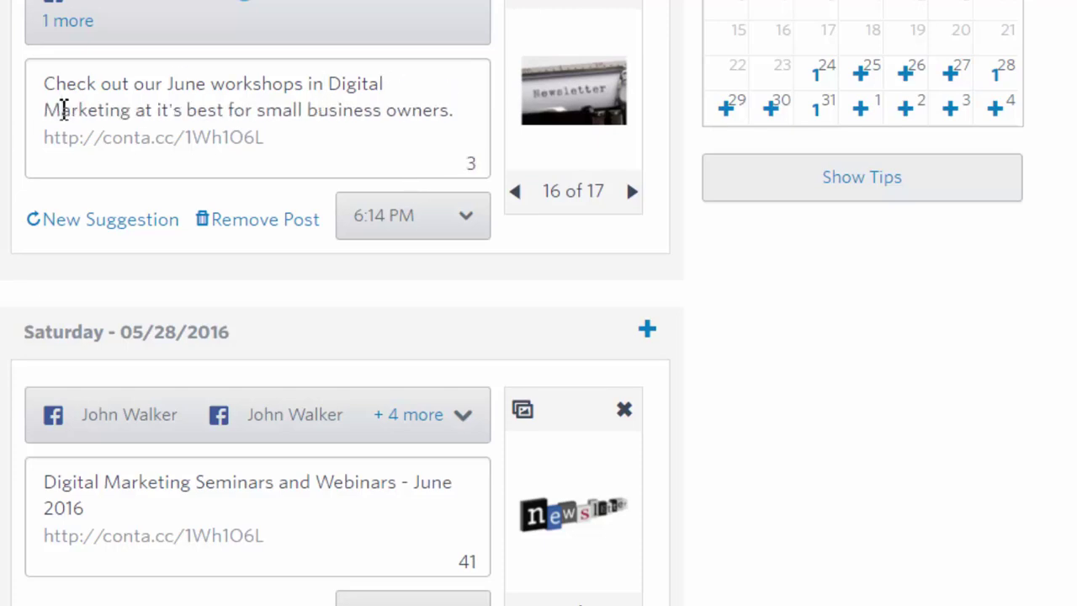
{"action": "left_click_drag", "start_coordinate": [137, 112], "coordinate": [452, 137]}
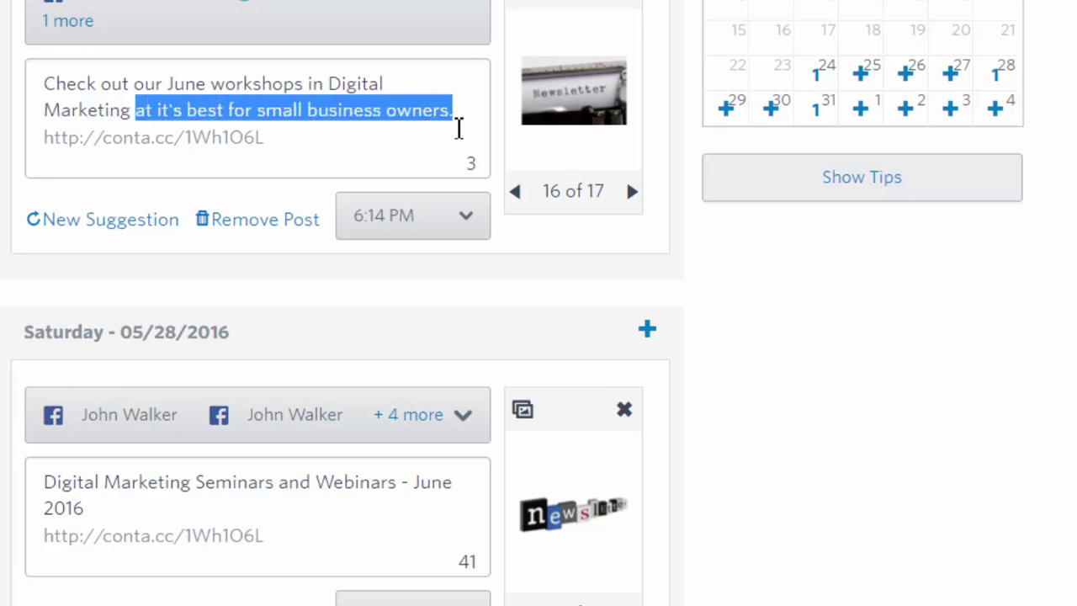
{"action": "type", "text": "traini"}
{"action": "type", "text": "ng f"}
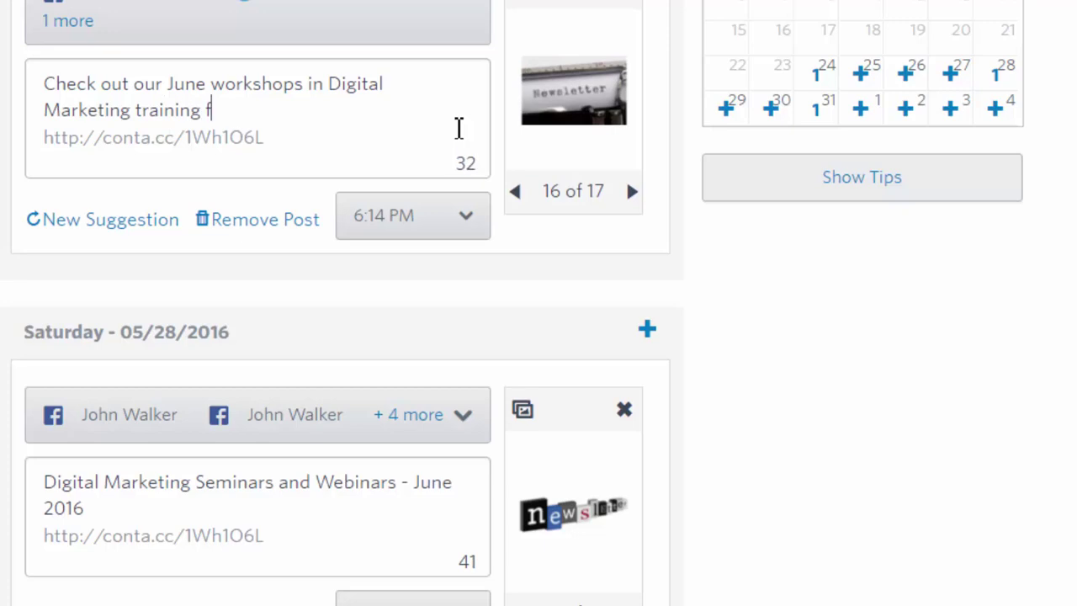
{"action": "type", "text": "or small busine"}
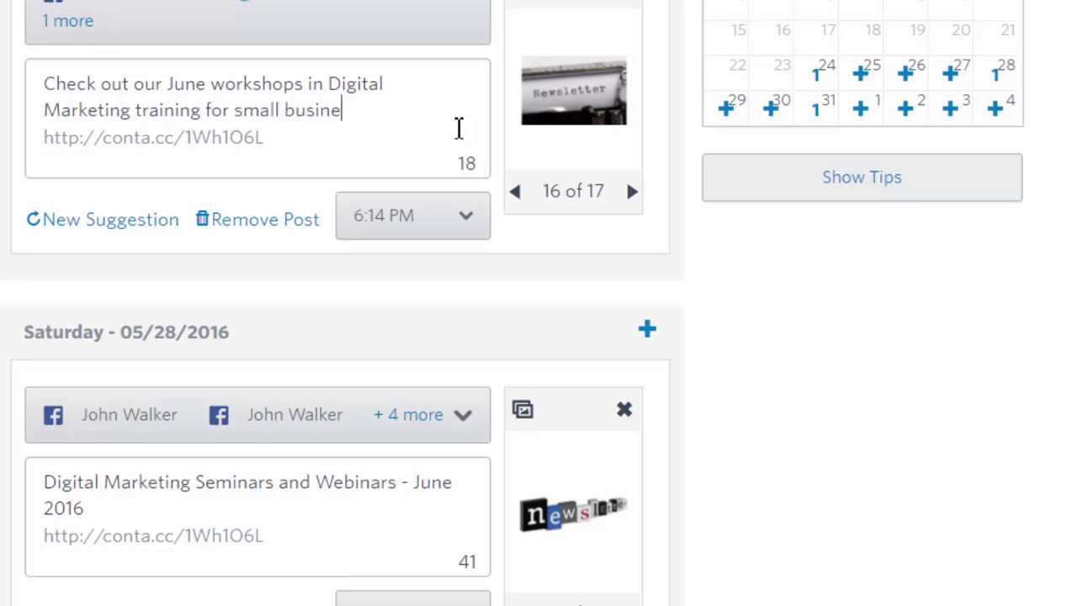
{"action": "type", "text": "ss owners"}
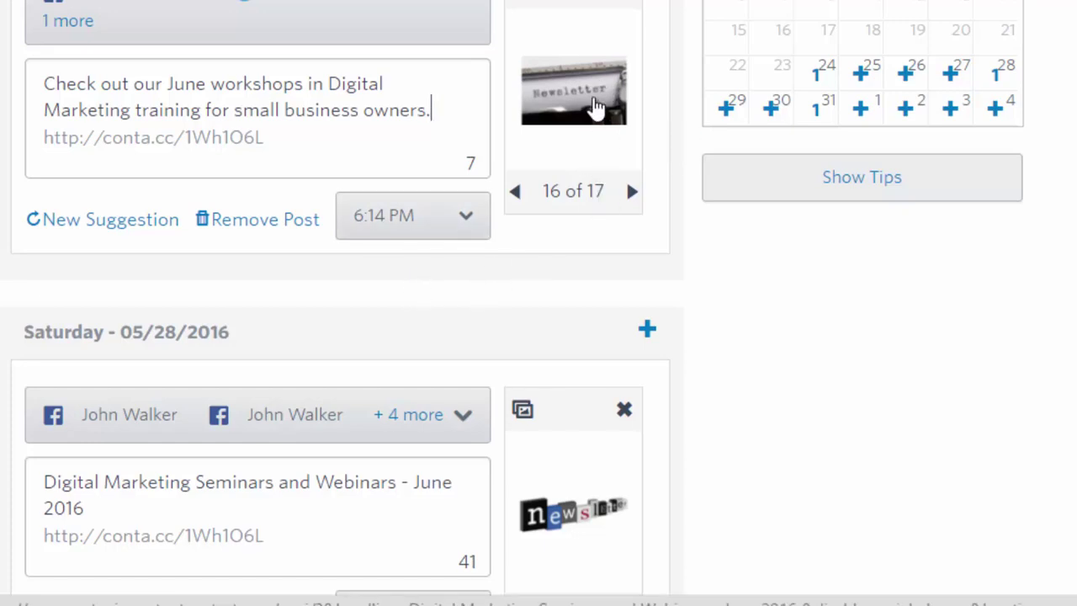
{"action": "left_click", "coordinate": [522, 4]}
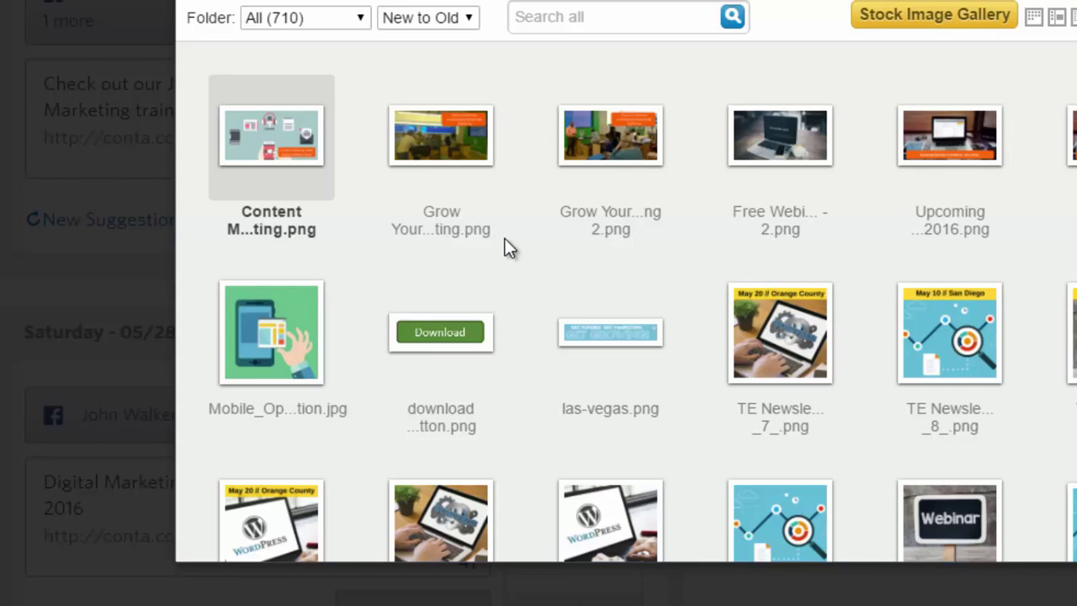
Choose 'Upcoming Seminars and Webinars June 2016.png' as the post image and close the library
{"action": "scroll", "coordinate": [954, 233], "scroll_direction": "down", "scroll_amount": 1}
{"action": "scroll", "coordinate": [1066, 228], "scroll_direction": "up", "scroll_amount": 1}
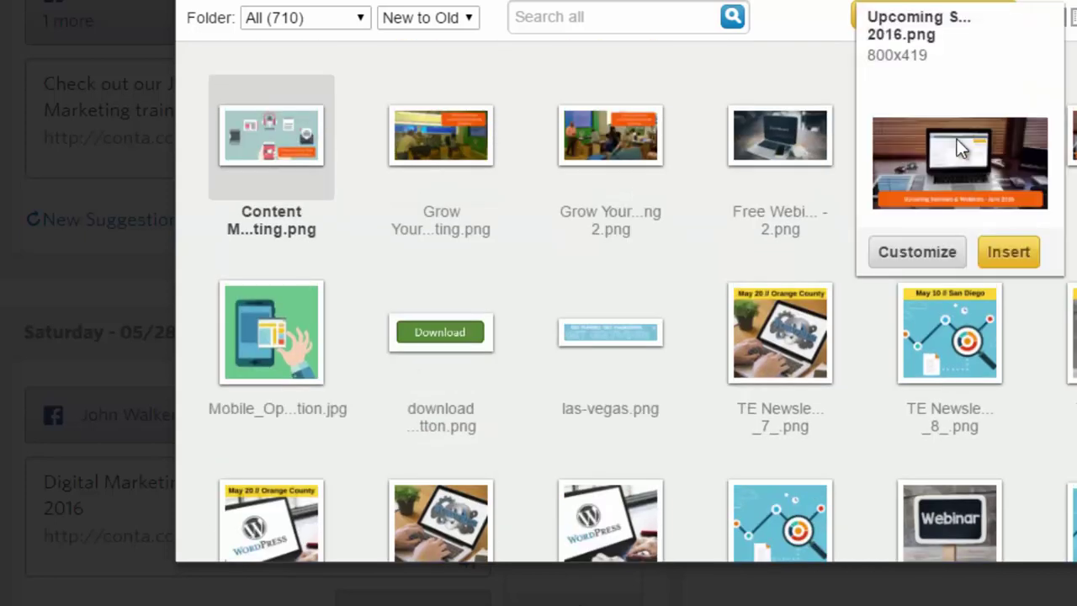
{"action": "left_click", "coordinate": [957, 139]}
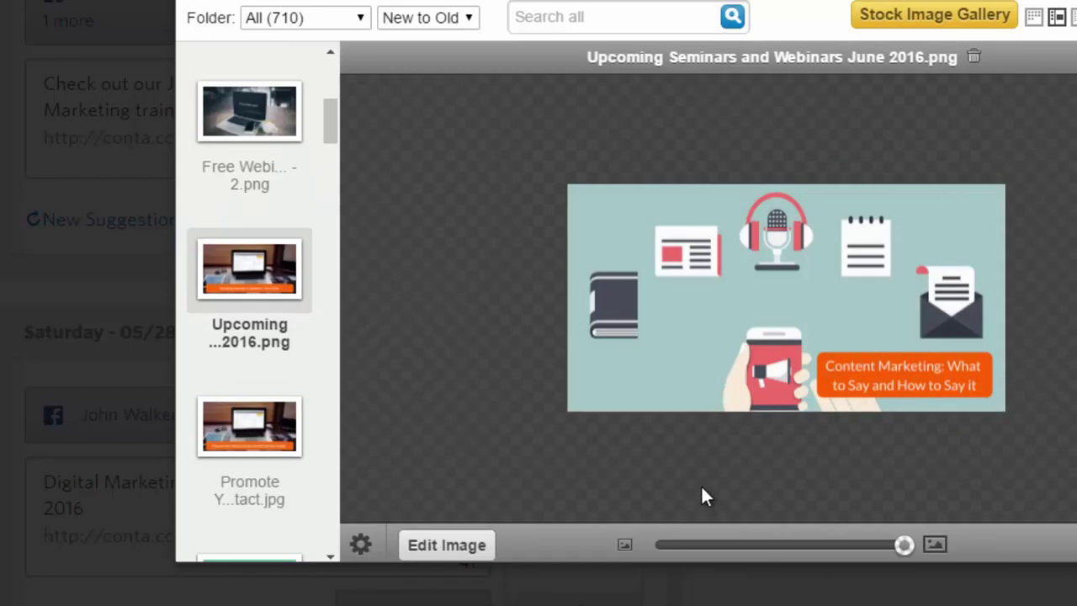
{"action": "scroll", "coordinate": [702, 489], "scroll_direction": "down", "scroll_amount": 2}
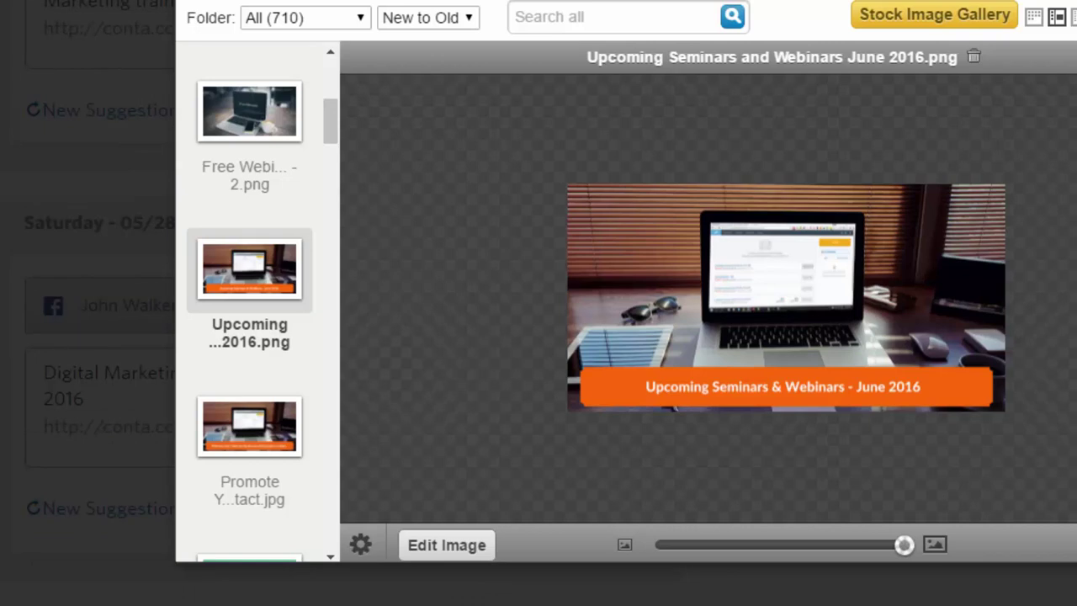
{"action": "key", "text": "Escape"}
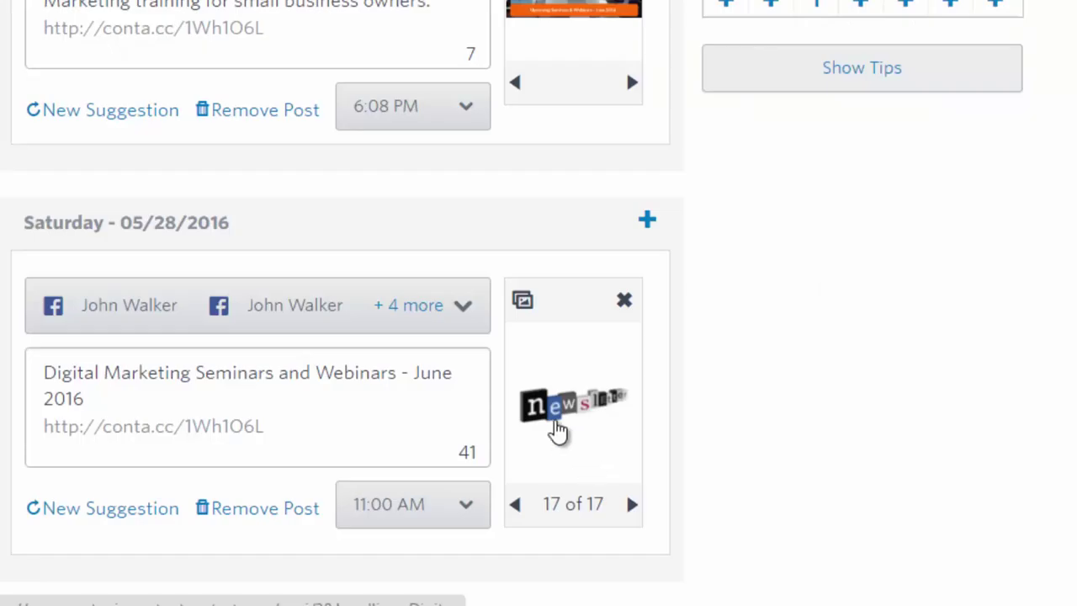
{"action": "scroll", "coordinate": [549, 412], "scroll_direction": "up", "scroll_amount": 2}
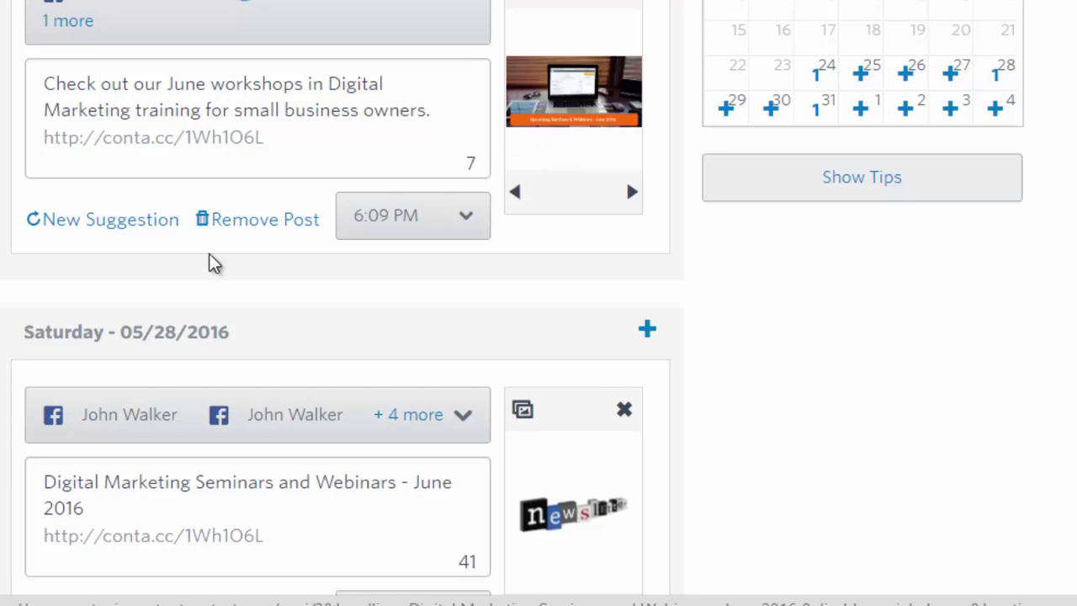
{"action": "scroll", "coordinate": [295, 248], "scroll_direction": "up", "scroll_amount": 1}
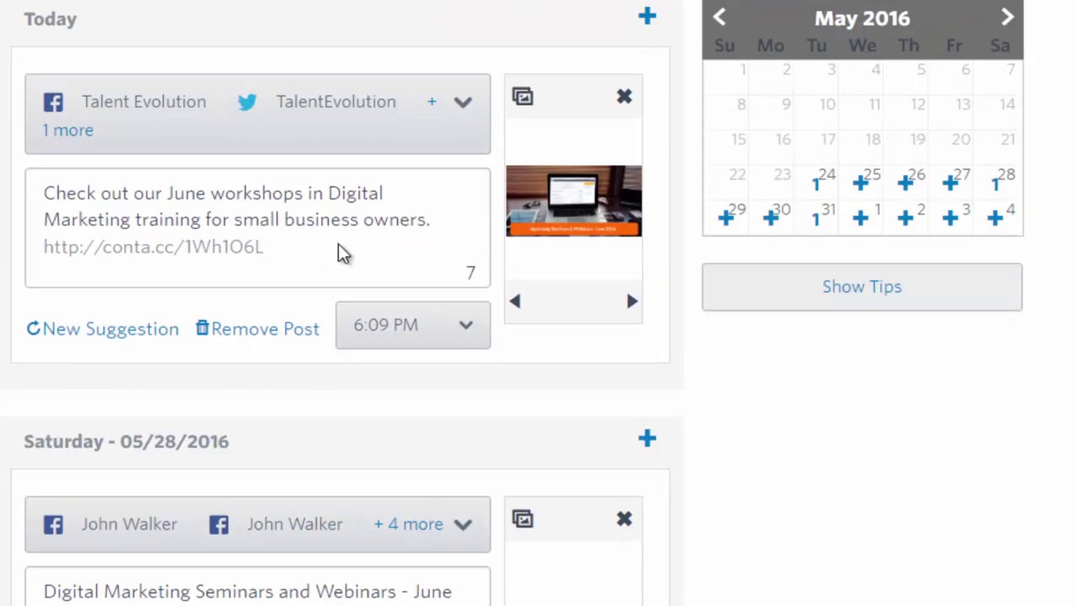
{"action": "left_click", "coordinate": [468, 328]}
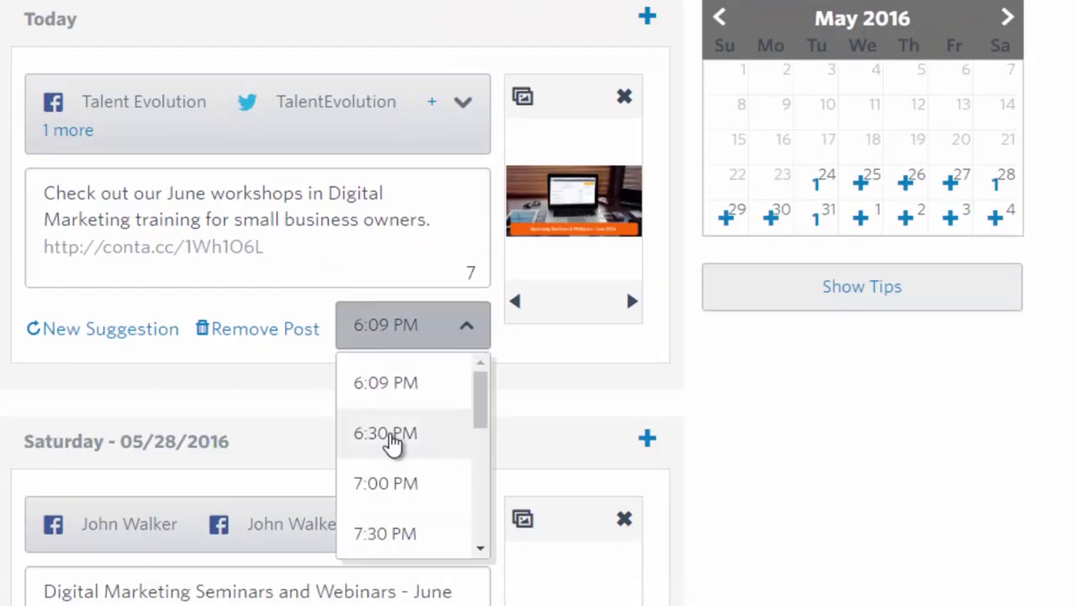
{"action": "left_click", "coordinate": [413, 390]}
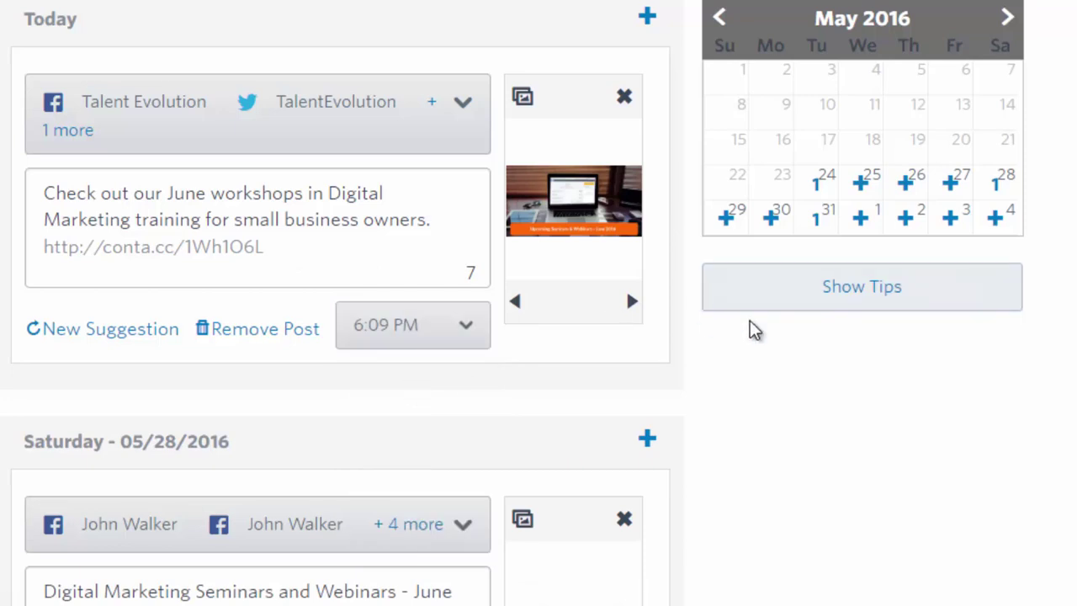
{"action": "scroll", "coordinate": [717, 328], "scroll_direction": "down", "scroll_amount": 1}
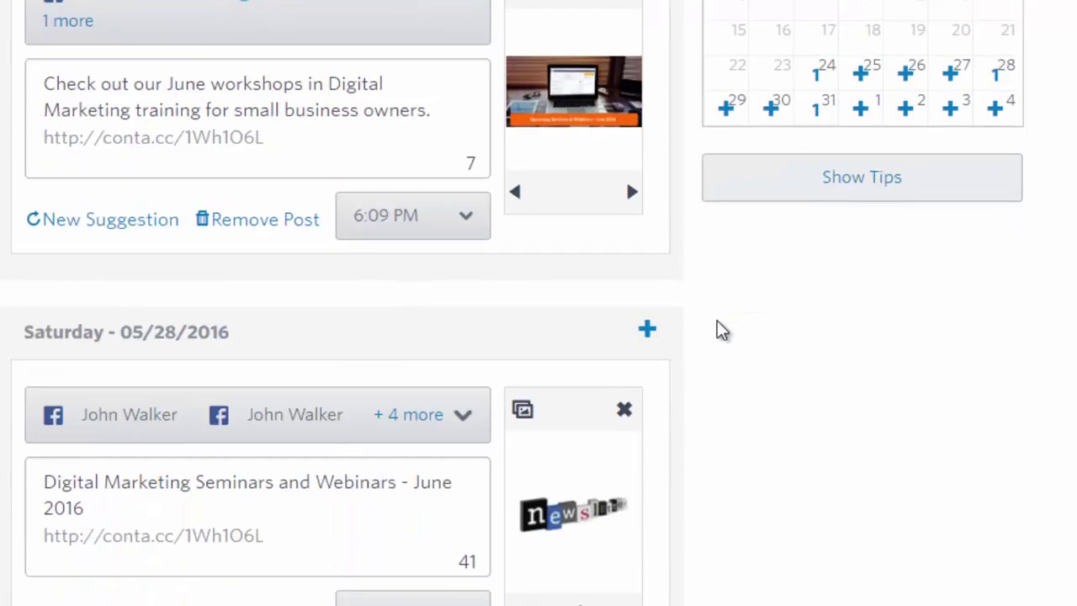
Advance the posting calendar from May to June 2016, showing the Monday, June 6 post
{"action": "scroll", "coordinate": [716, 328], "scroll_direction": "down", "scroll_amount": 1}
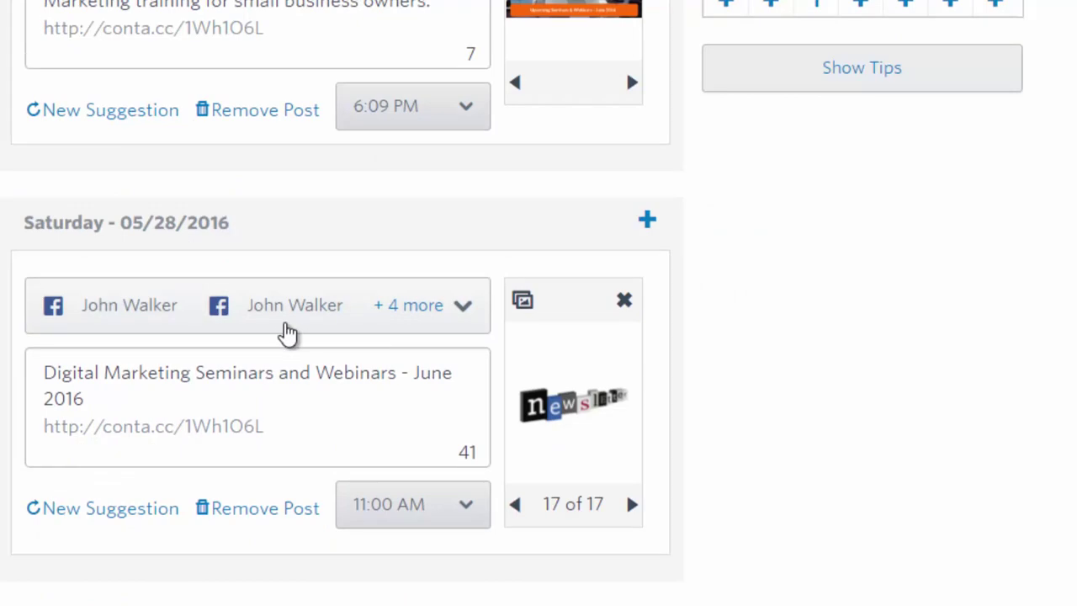
{"action": "scroll", "coordinate": [612, 357], "scroll_direction": "up", "scroll_amount": 1}
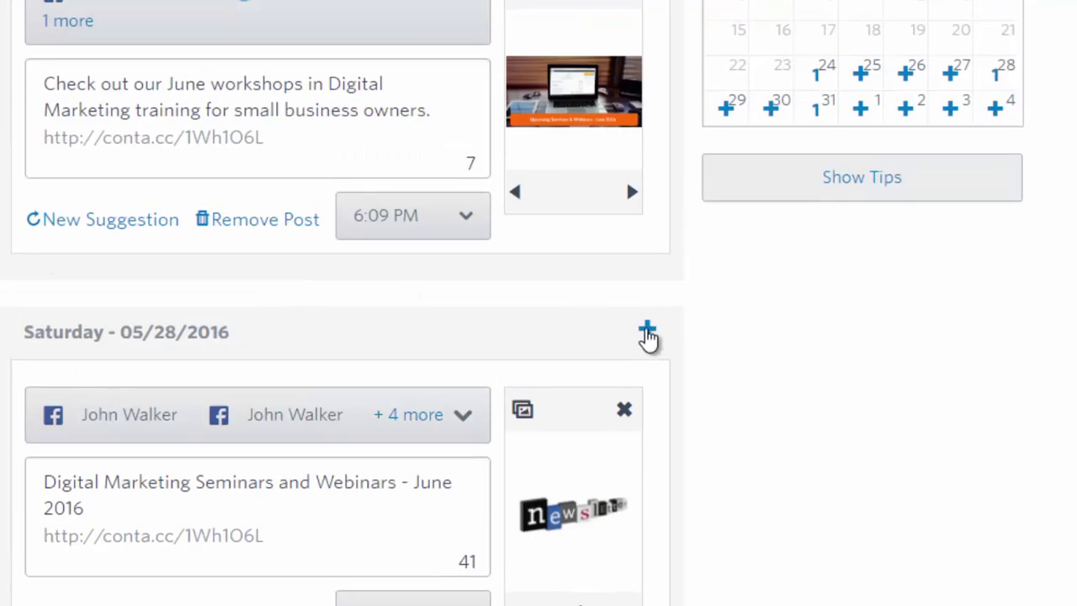
{"action": "scroll", "coordinate": [845, 209], "scroll_direction": "up", "scroll_amount": 1}
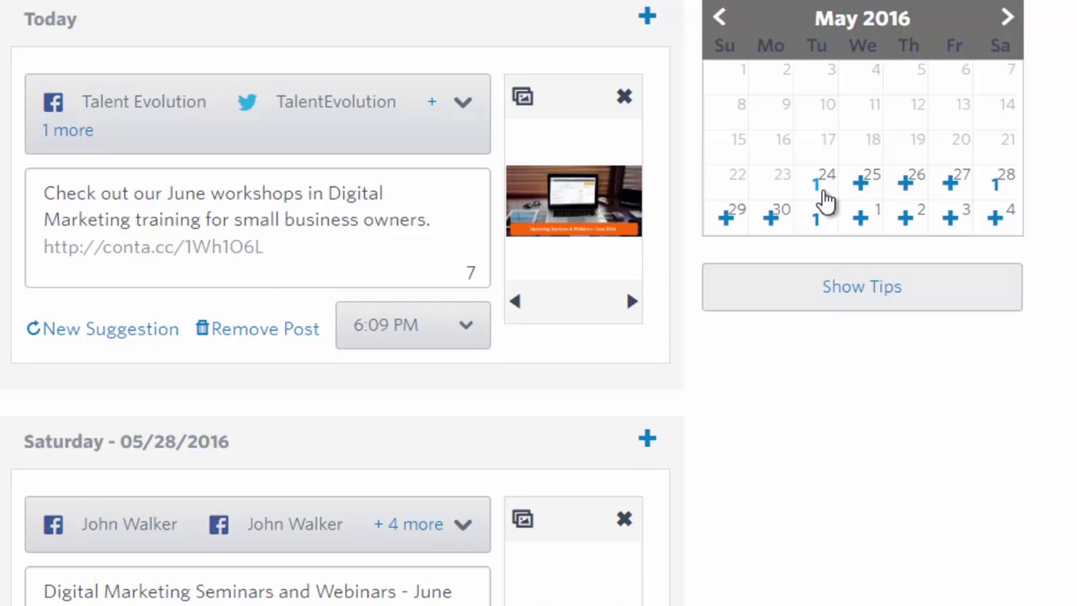
{"action": "left_click", "coordinate": [1007, 24]}
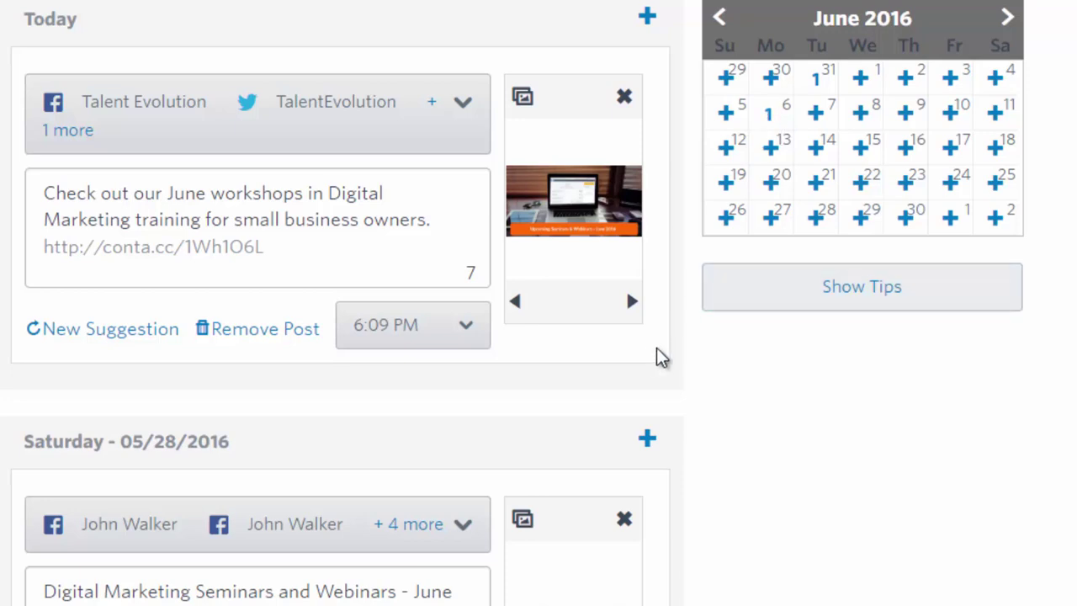
{"action": "scroll", "coordinate": [655, 358], "scroll_direction": "down", "scroll_amount": 2}
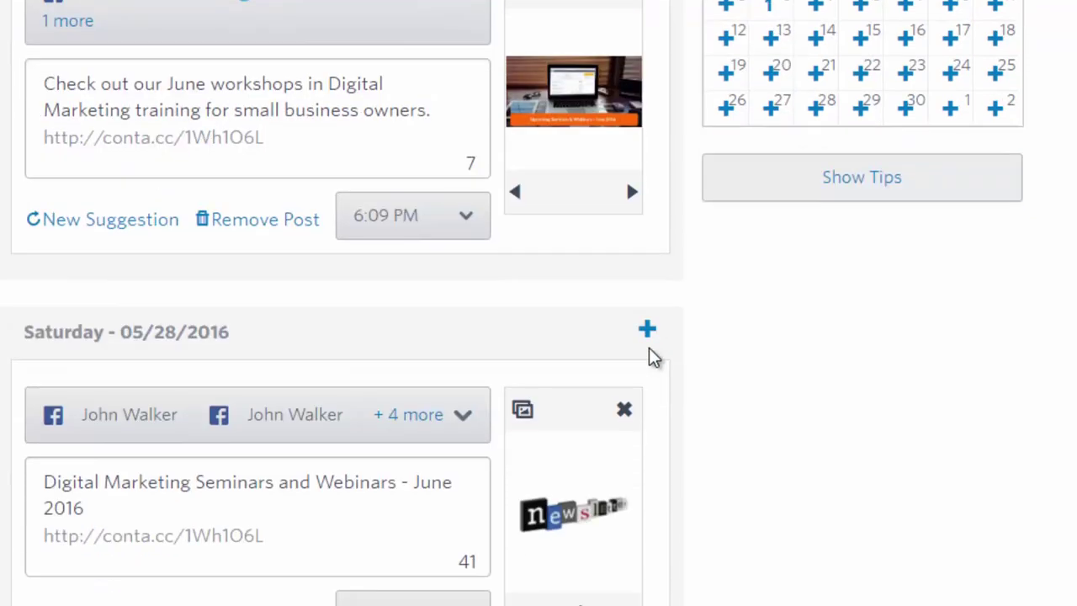
{"action": "scroll", "coordinate": [655, 358], "scroll_direction": "up", "scroll_amount": 2}
{"action": "scroll", "coordinate": [649, 348], "scroll_direction": "down", "scroll_amount": 8}
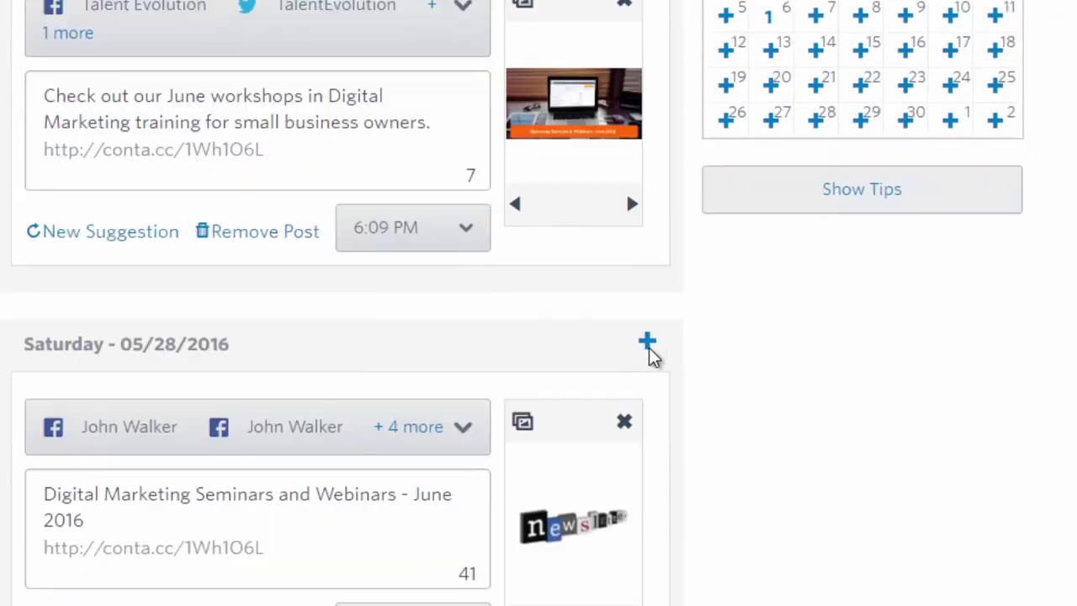
{"action": "scroll", "coordinate": [648, 356], "scroll_direction": "up", "scroll_amount": 5}
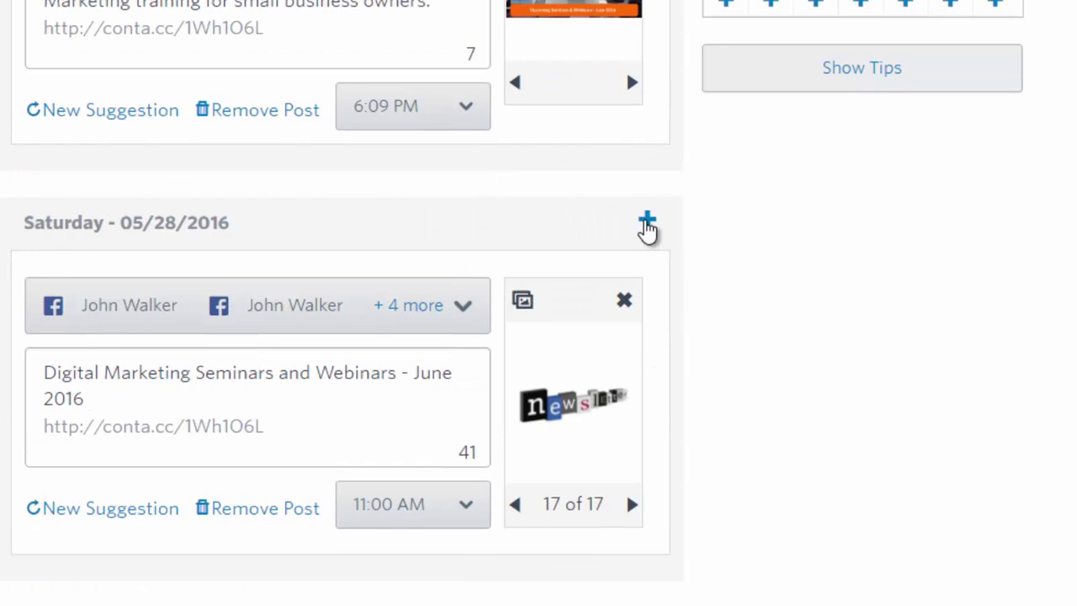
Add an extra post on Saturday 05/28, then remove that new newsletter post
{"action": "left_click", "coordinate": [646, 226]}
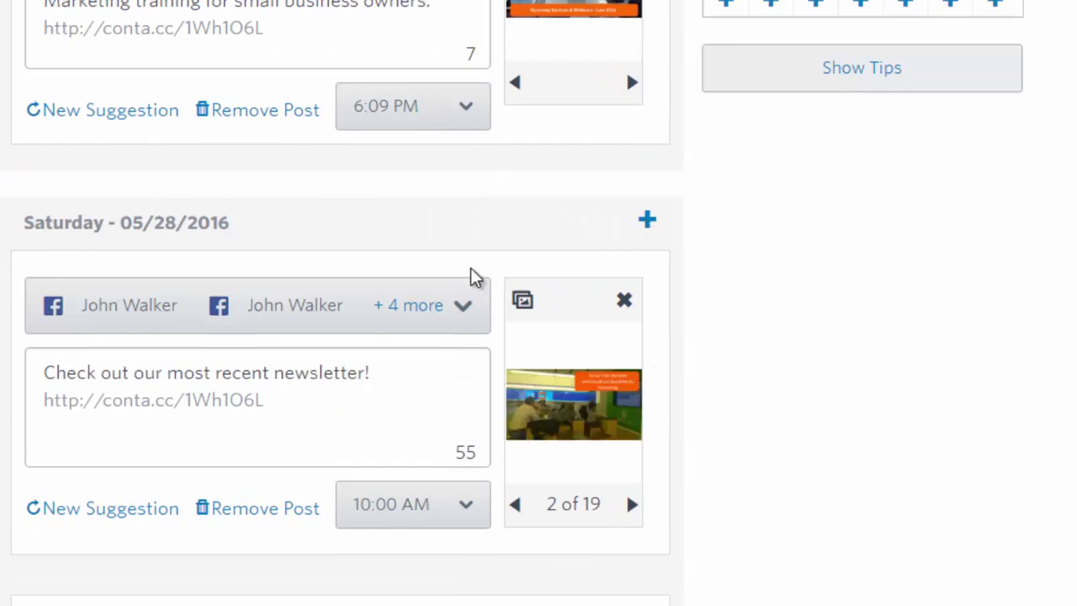
{"action": "scroll", "coordinate": [473, 281], "scroll_direction": "down", "scroll_amount": 3}
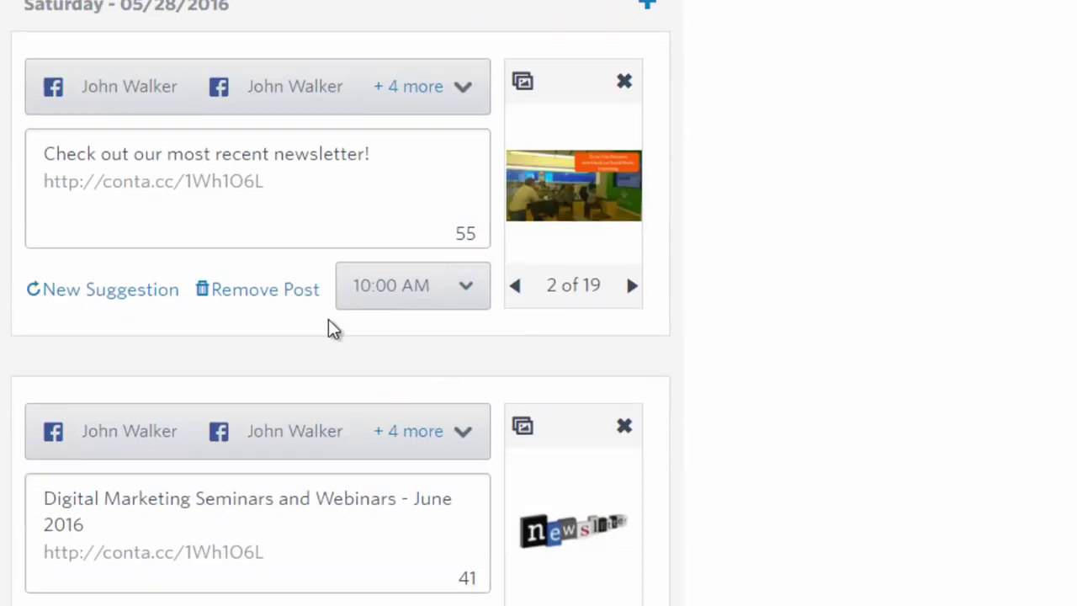
{"action": "left_click", "coordinate": [266, 289]}
{"action": "scroll", "coordinate": [370, 404], "scroll_direction": "up", "scroll_amount": 3}
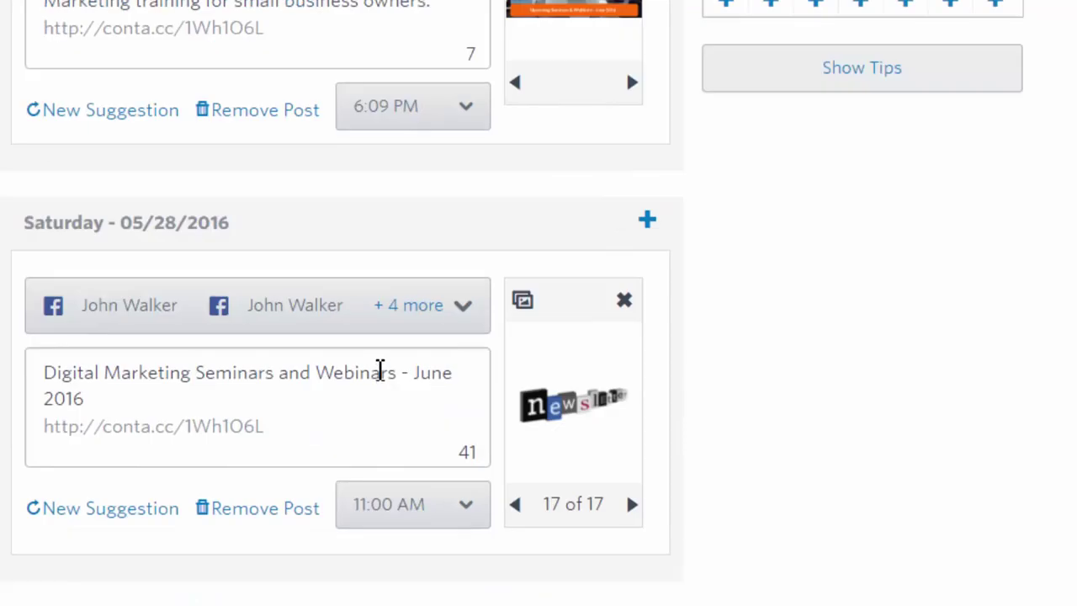
{"action": "scroll", "coordinate": [379, 379], "scroll_direction": "down", "scroll_amount": 3}
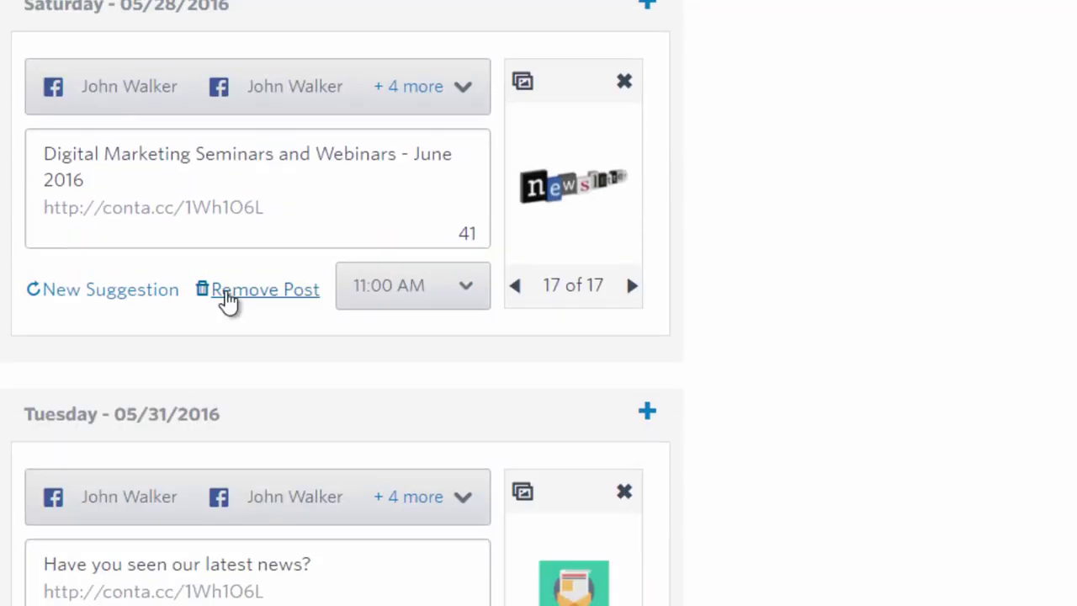
Remove the Saturday Digital Marketing Seminars post and the Tuesday 05/31 latest-news post
{"action": "left_click", "coordinate": [227, 291]}
{"action": "scroll", "coordinate": [316, 387], "scroll_direction": "up", "scroll_amount": 2}
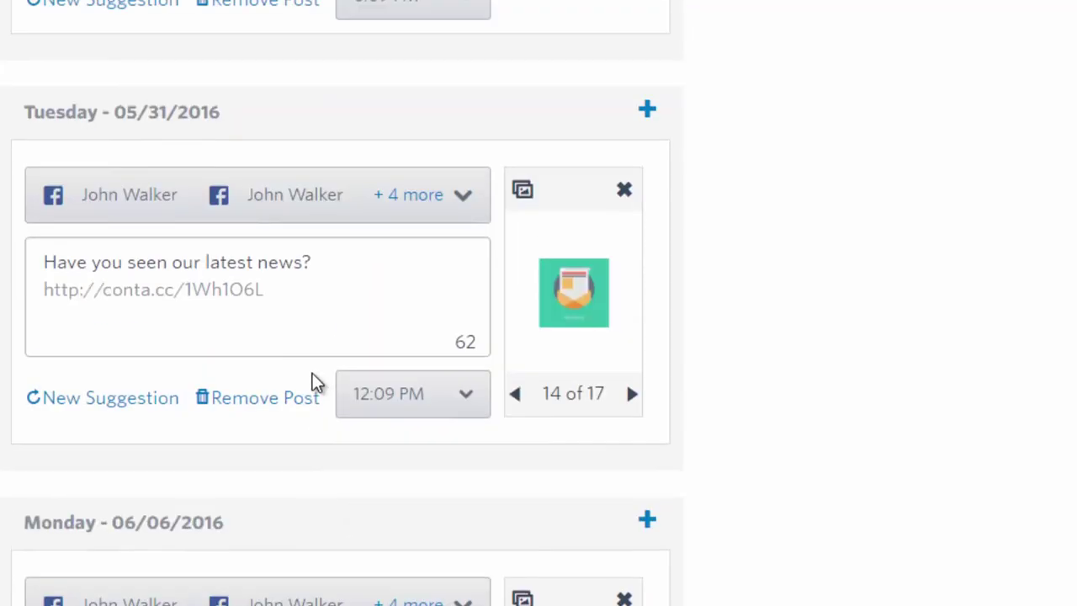
{"action": "left_click", "coordinate": [268, 400]}
{"action": "scroll", "coordinate": [303, 431], "scroll_direction": "down", "scroll_amount": 2}
{"action": "scroll", "coordinate": [305, 430], "scroll_direction": "up", "scroll_amount": 4}
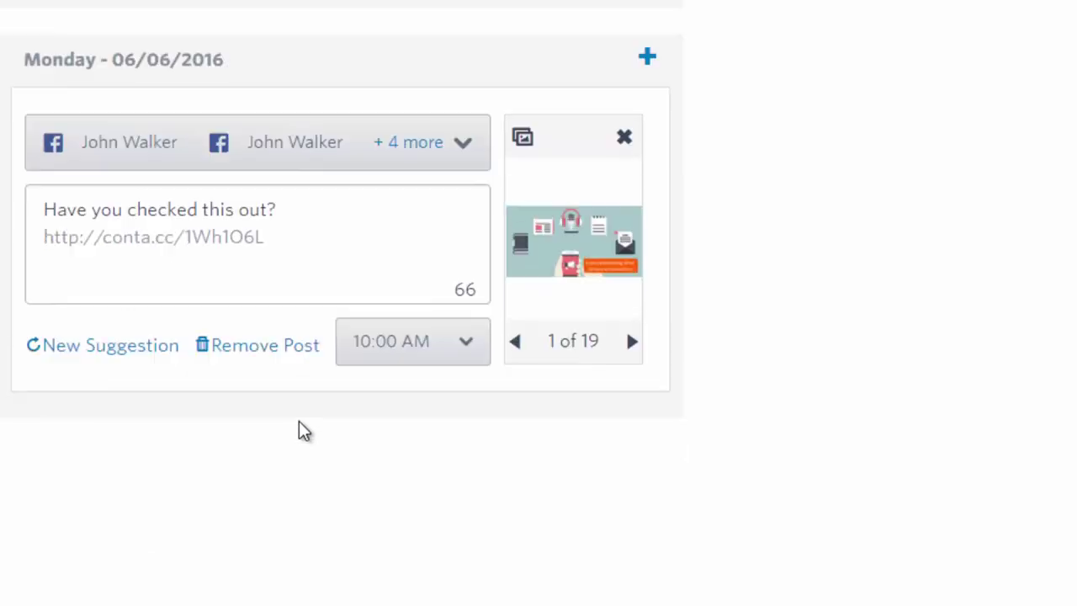
{"action": "scroll", "coordinate": [341, 443], "scroll_direction": "down", "scroll_amount": 1}
{"action": "scroll", "coordinate": [495, 452], "scroll_direction": "up", "scroll_amount": 1}
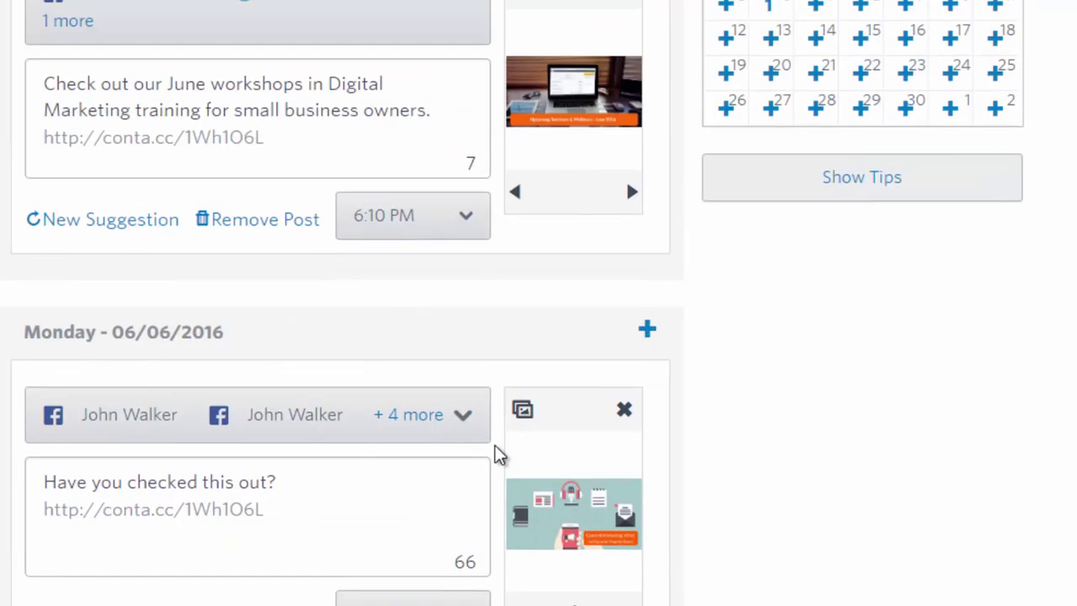
Replace the Monday post's old text with the new email and social media marketing message, fixing typos
{"action": "left_click_drag", "start_coordinate": [294, 472], "coordinate": [22, 480]}
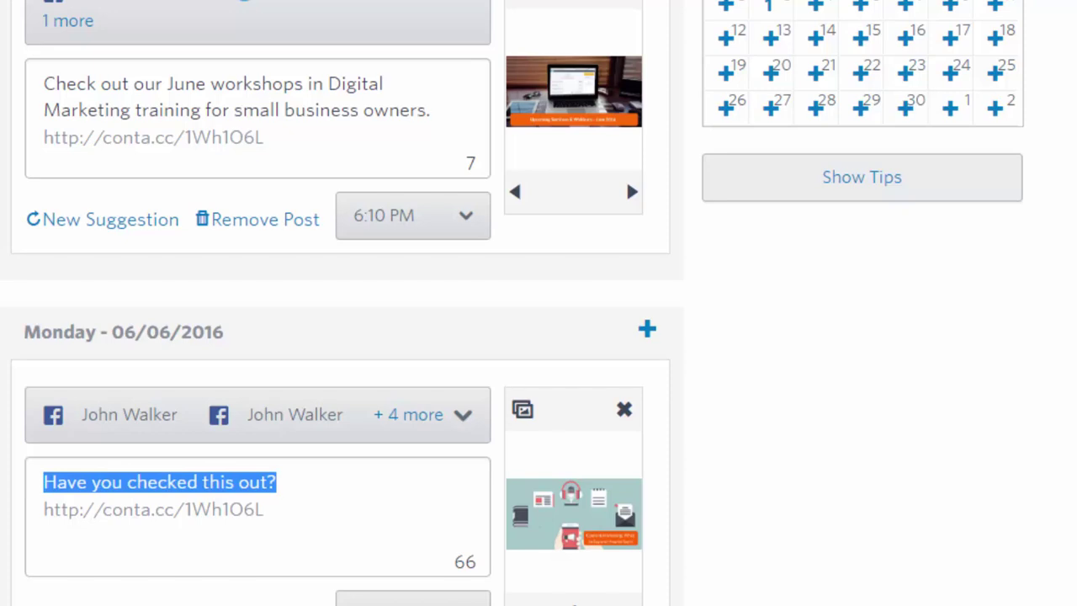
{"action": "type", "text": "Grow yo"}
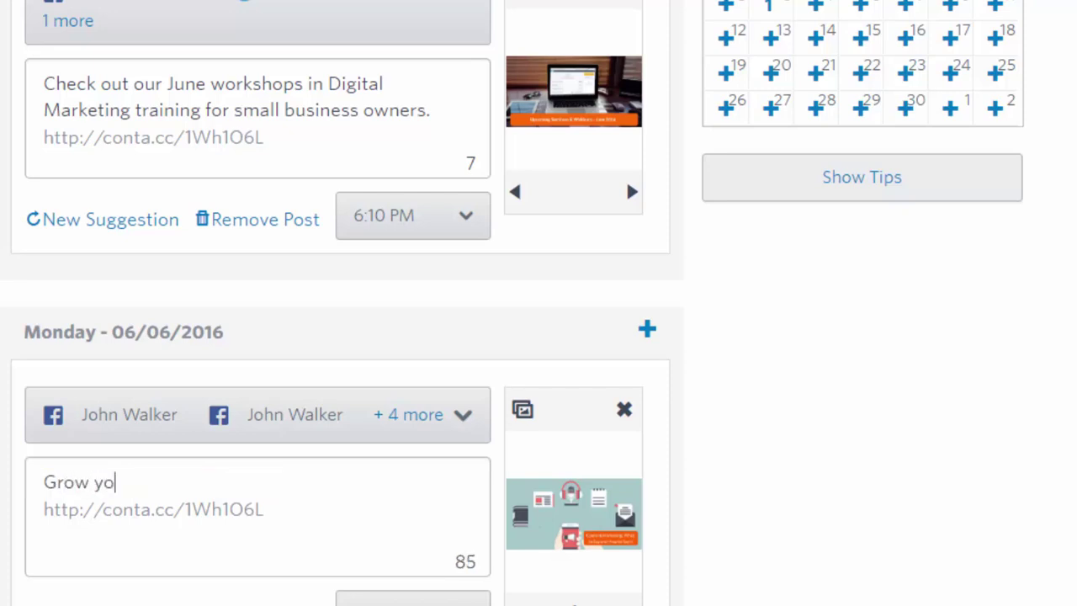
{"action": "type", "text": "ur business wi"}
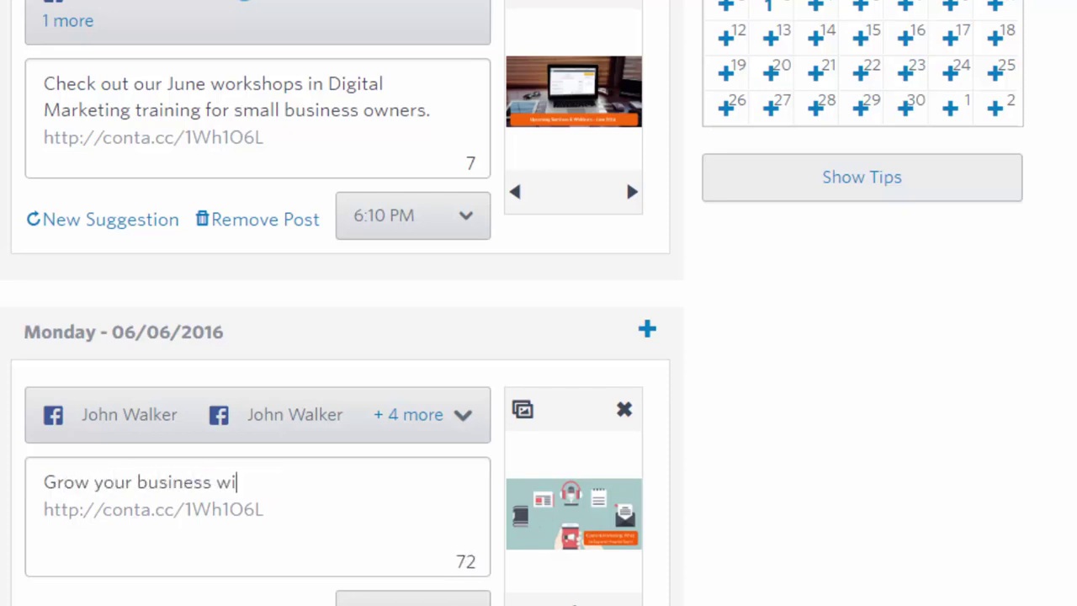
{"action": "type", "text": "th email and socia"}
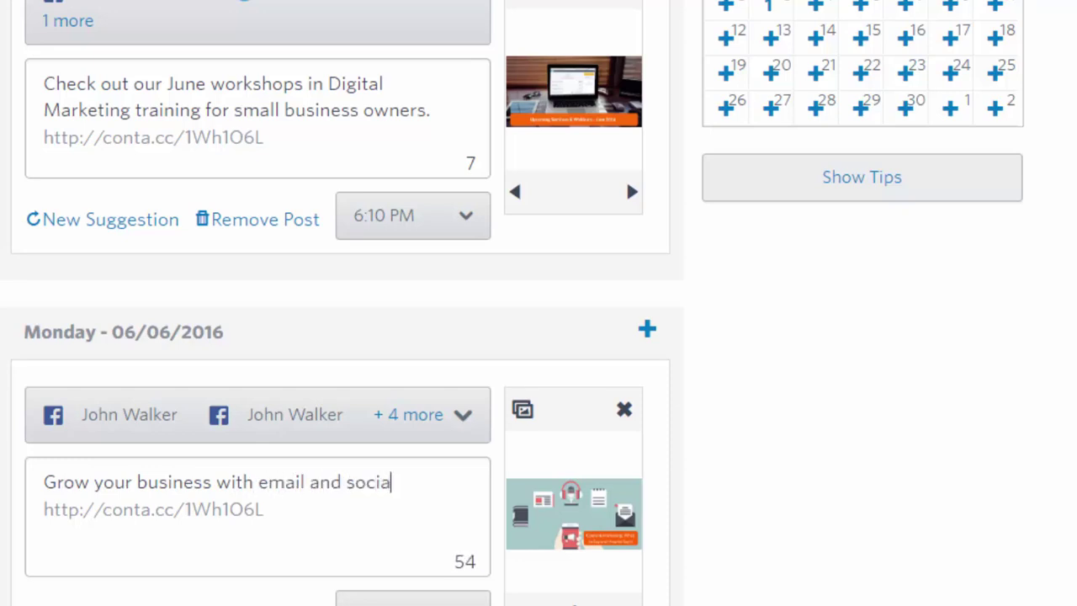
{"action": "type", "text": "l media marketing. le"}
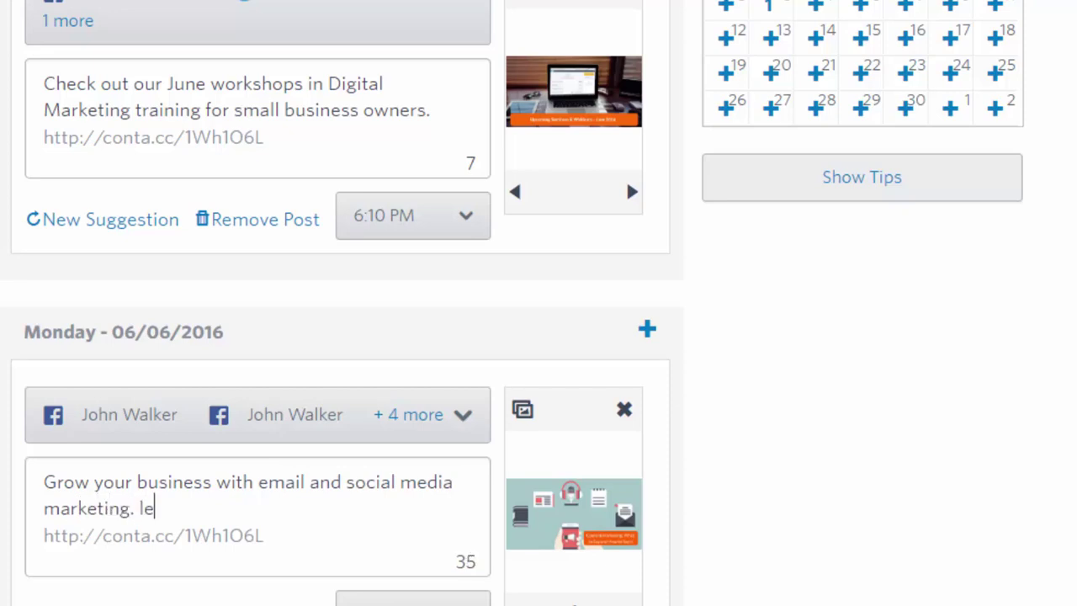
{"action": "type", "text": "arn tip"}
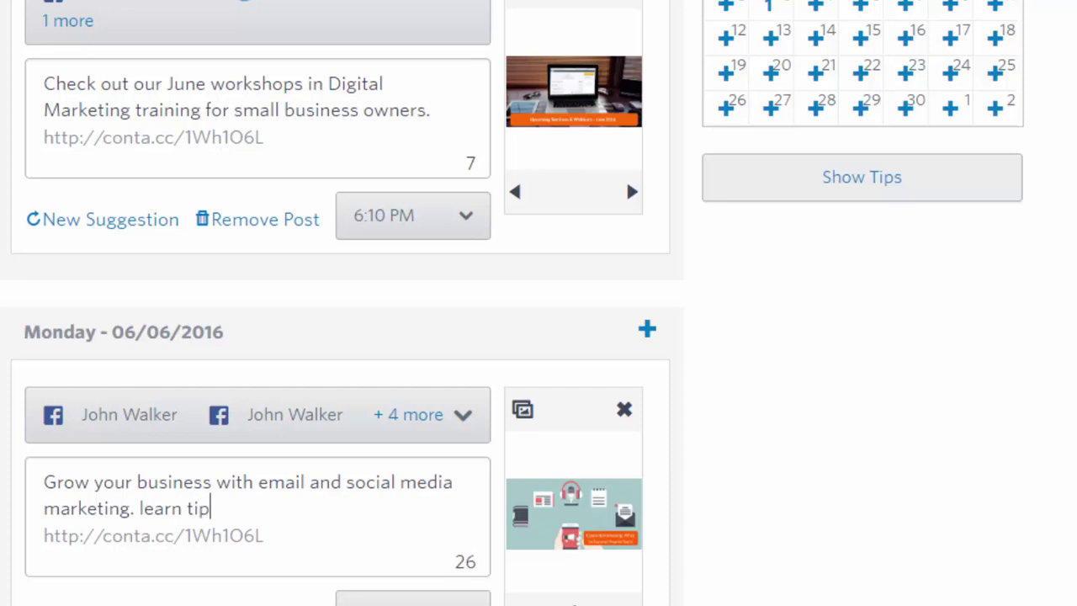
{"action": "type", "text": "s to succeed"}
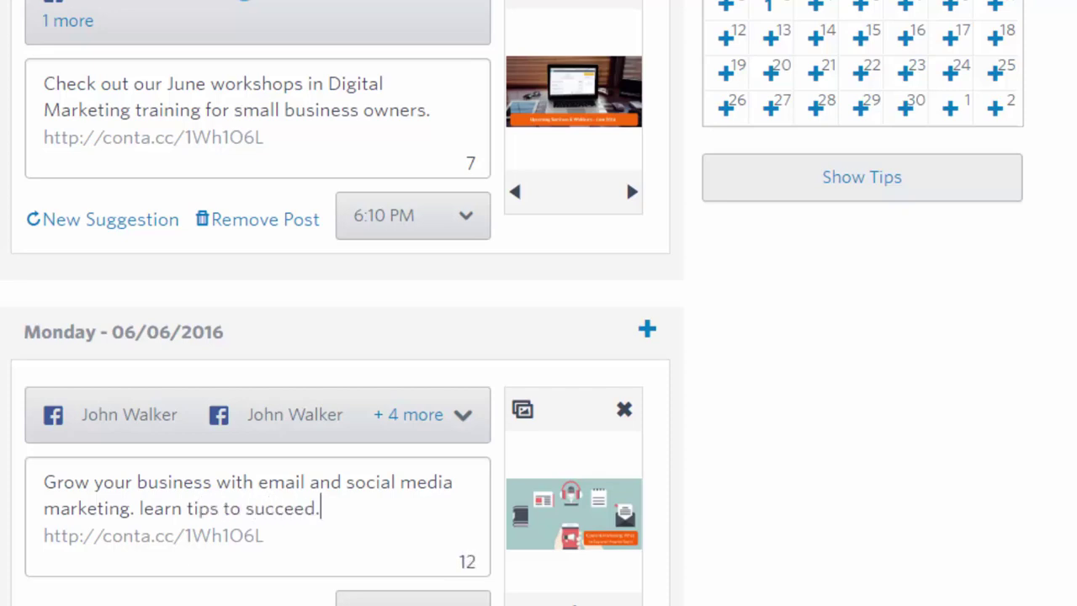
{"action": "type", "text": "."}
{"action": "key", "text": "BackSpace"}
{"action": "type", "text": "and grow"}
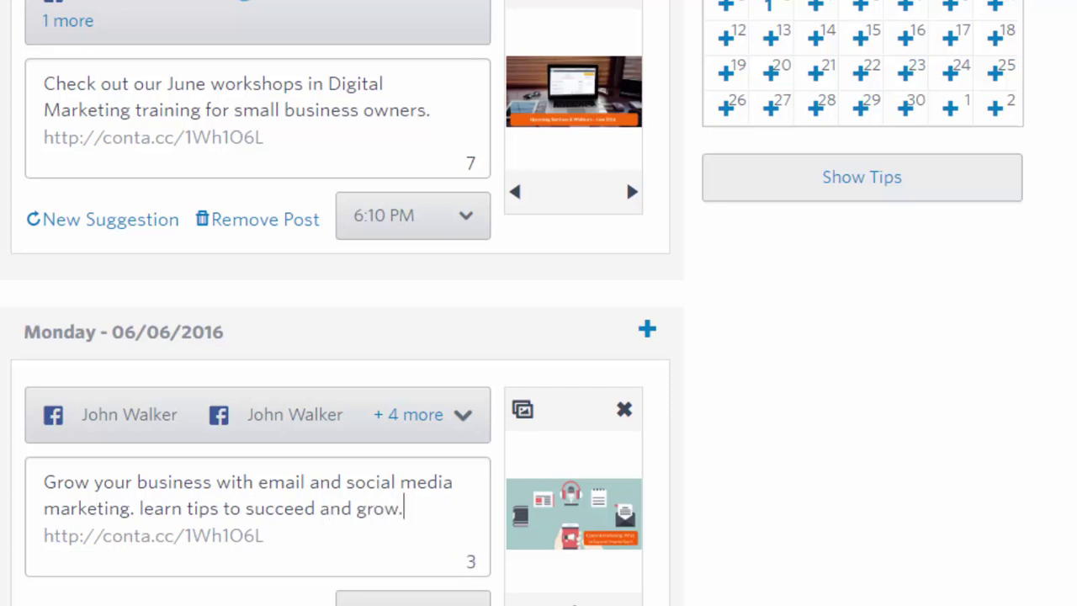
{"action": "scroll", "coordinate": [517, 445], "scroll_direction": "down", "scroll_amount": 2}
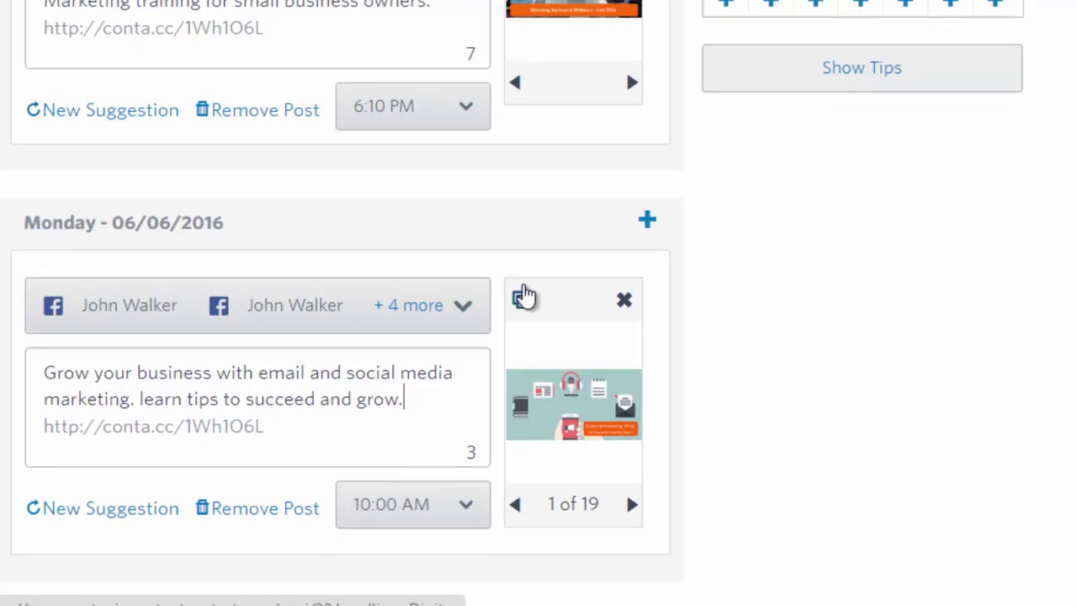
Insert the 'Grow Your... 2.png' classroom photo into the Monday 06/06 post
{"action": "left_click", "coordinate": [521, 305]}
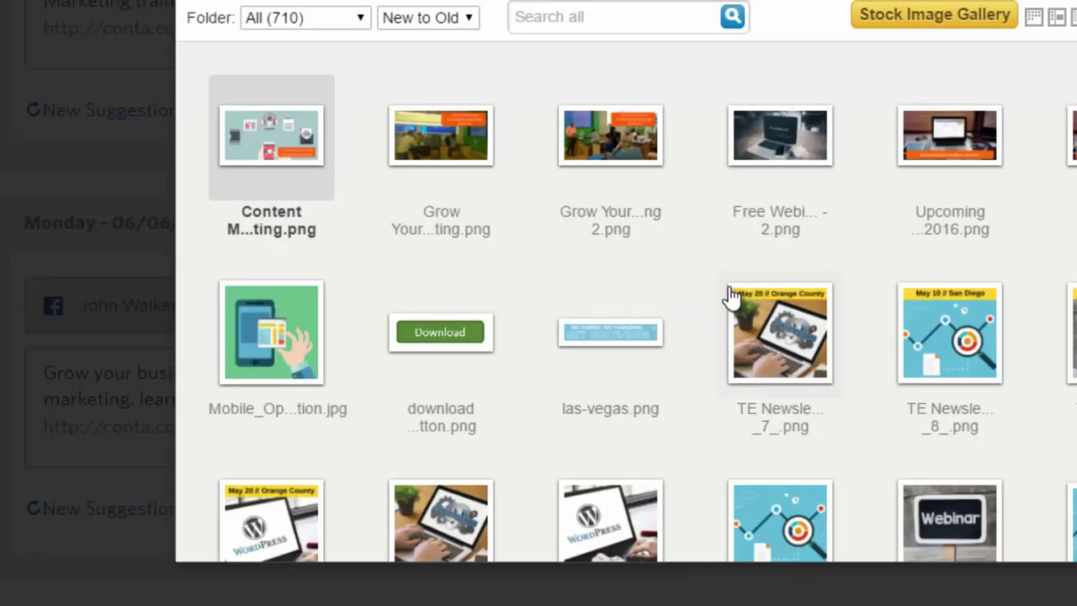
{"action": "mouse_move", "coordinate": [730, 295]}
{"action": "mouse_move", "coordinate": [649, 213]}
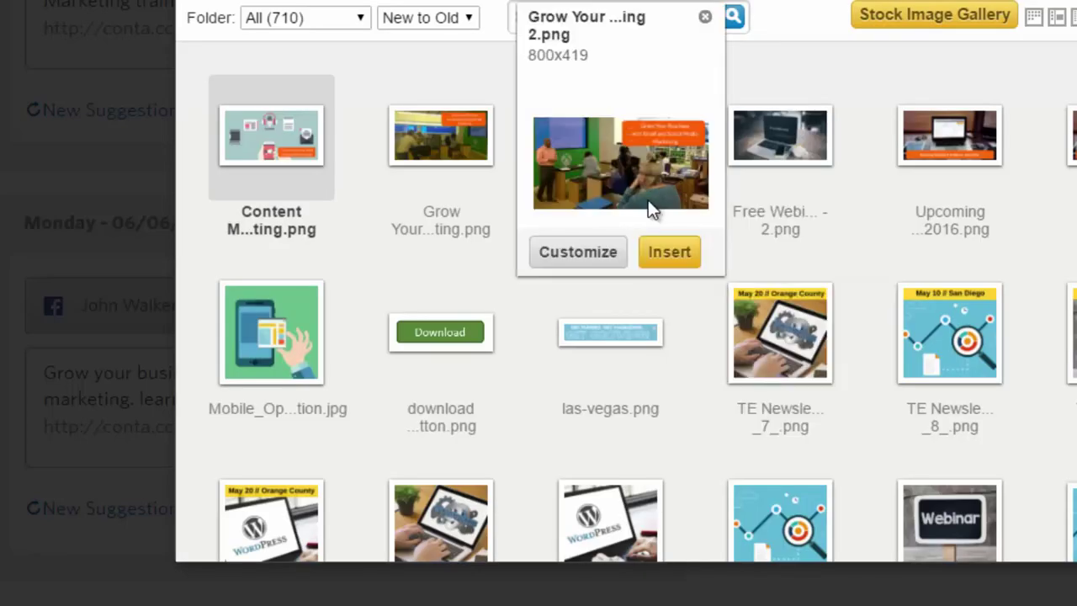
{"action": "left_click", "coordinate": [655, 257]}
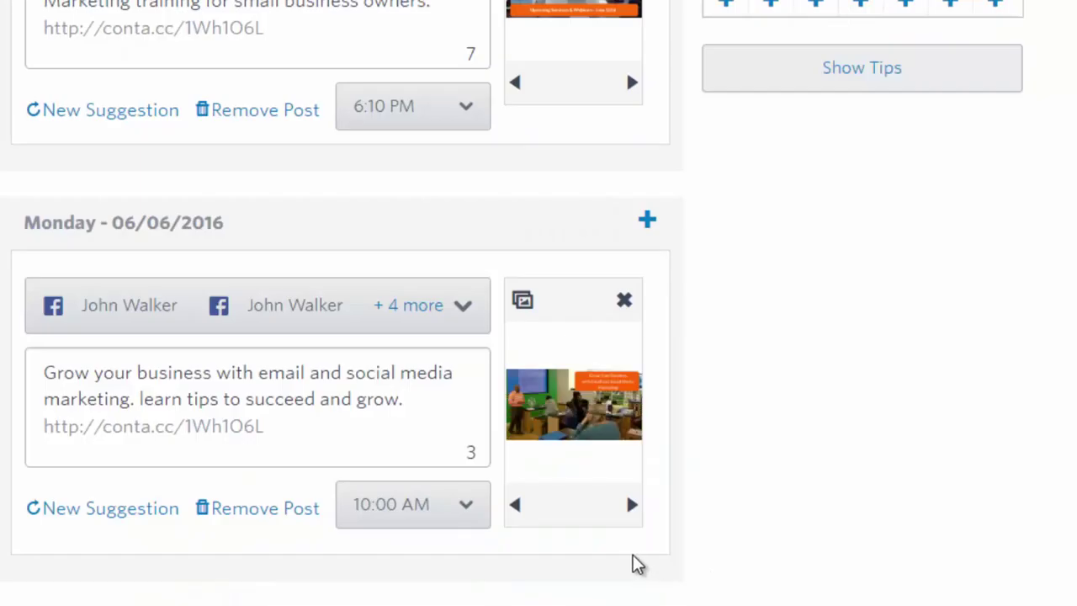
Drop both personal Facebook accounts and the personal Twitter account from the Monday post's accounts
{"action": "left_click", "coordinate": [468, 312]}
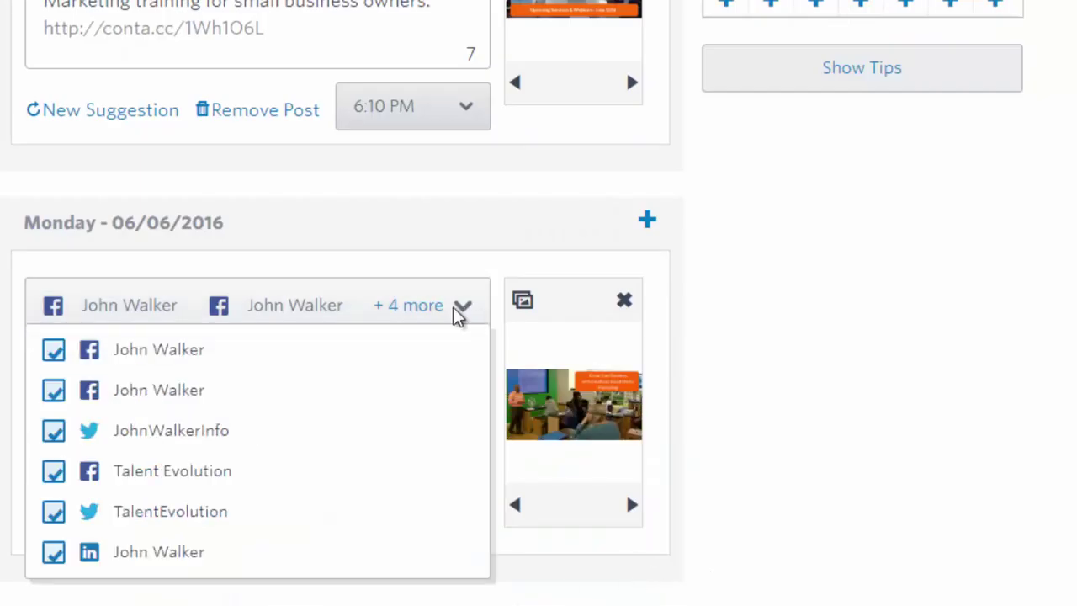
{"action": "left_click", "coordinate": [59, 364]}
{"action": "left_click", "coordinate": [53, 392]}
{"action": "left_click", "coordinate": [54, 432]}
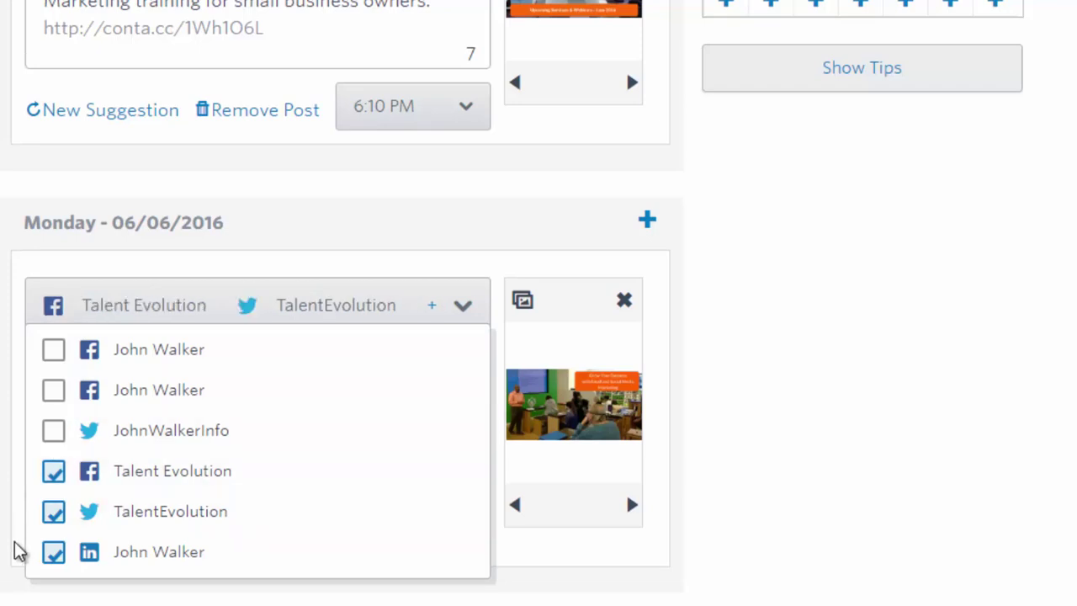
{"action": "left_click", "coordinate": [826, 337]}
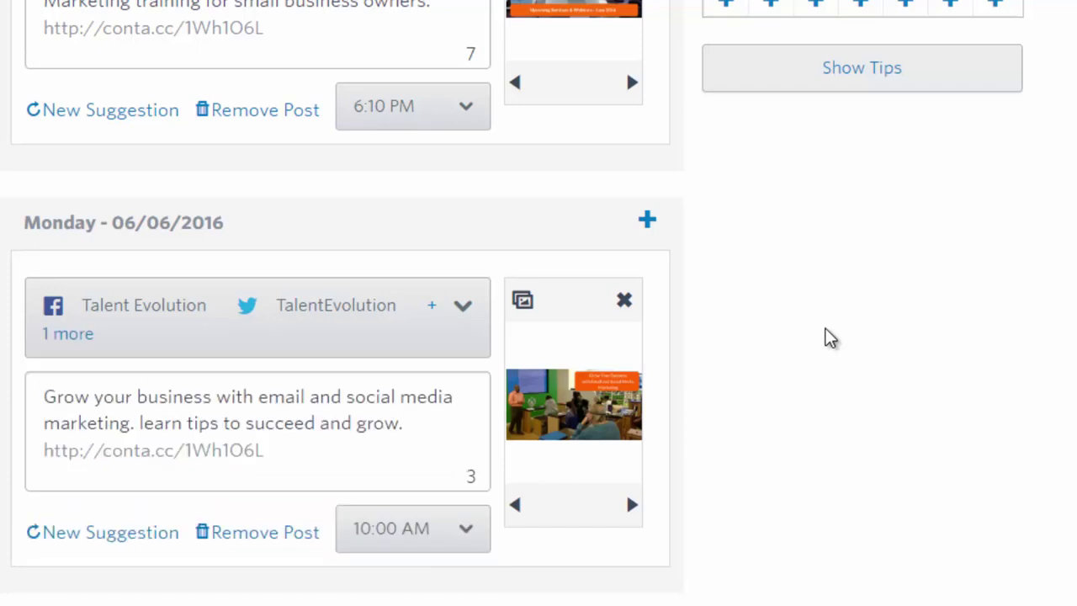
{"action": "scroll", "coordinate": [741, 392], "scroll_direction": "down", "scroll_amount": 2}
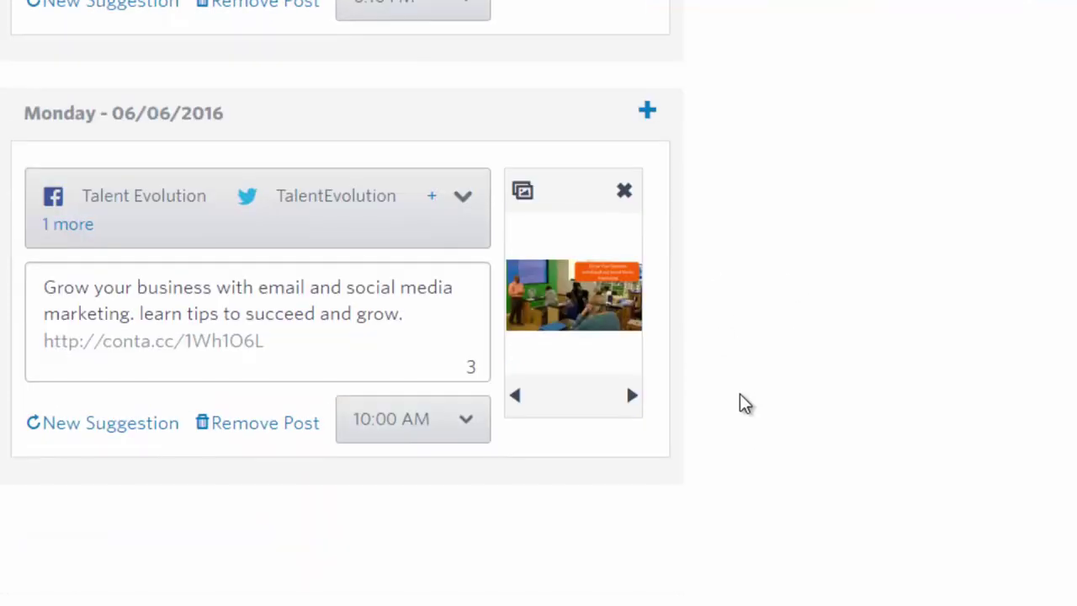
{"action": "scroll", "coordinate": [744, 403], "scroll_direction": "up", "scroll_amount": 2}
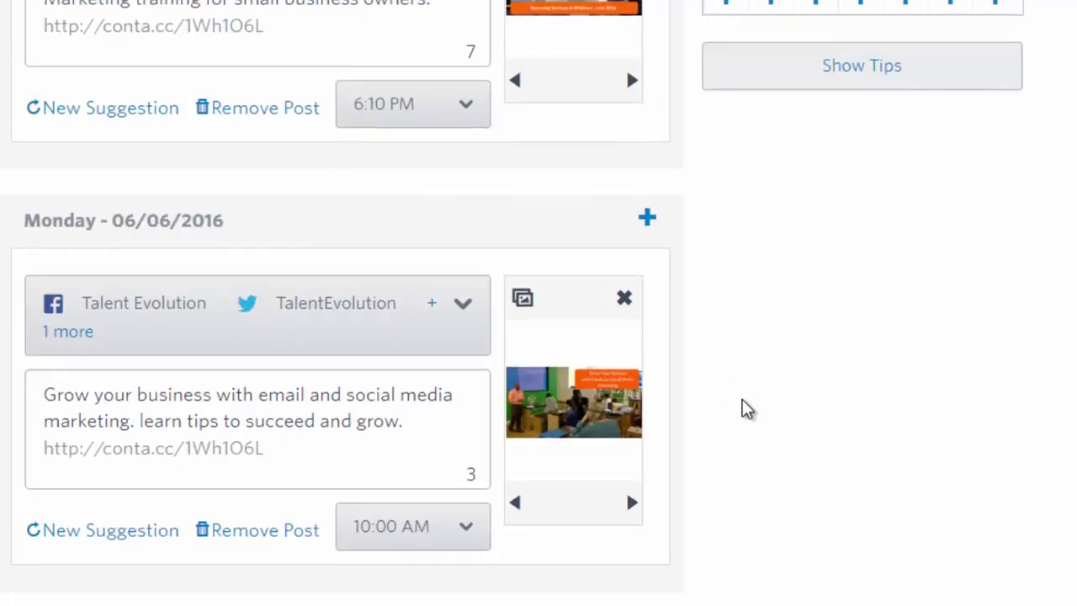
{"action": "scroll", "coordinate": [747, 409], "scroll_direction": "down", "scroll_amount": 2}
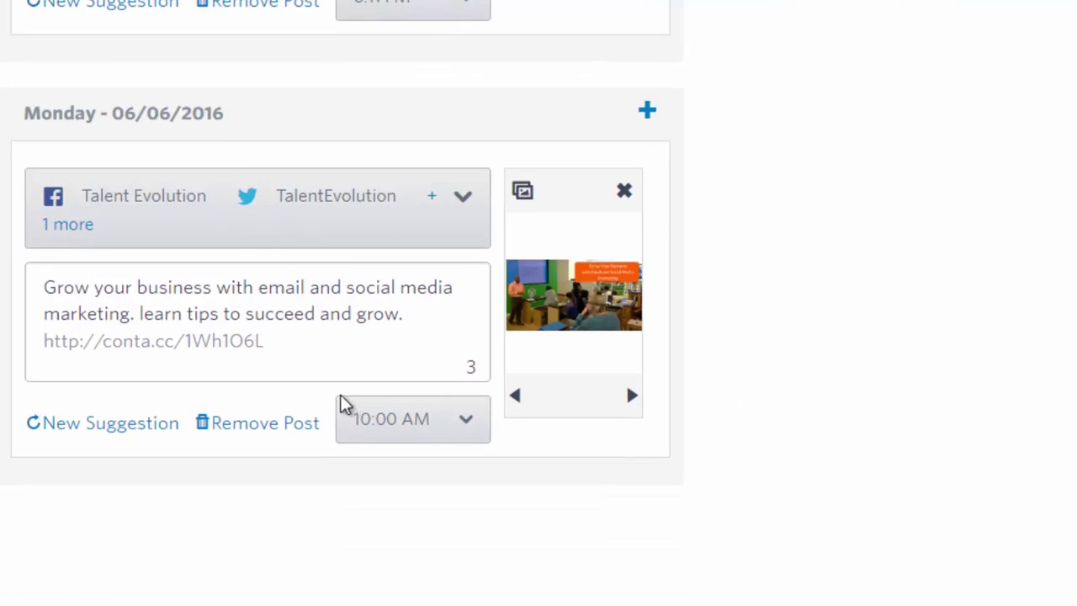
{"action": "scroll", "coordinate": [427, 282], "scroll_direction": "up", "scroll_amount": 2}
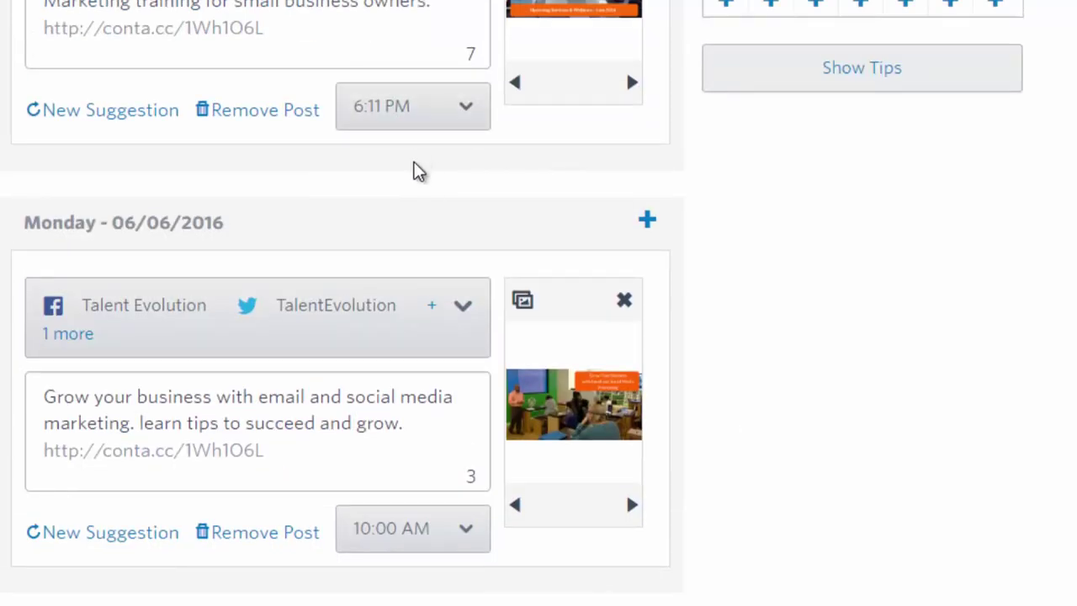
{"action": "scroll", "coordinate": [449, 294], "scroll_direction": "up", "scroll_amount": 2}
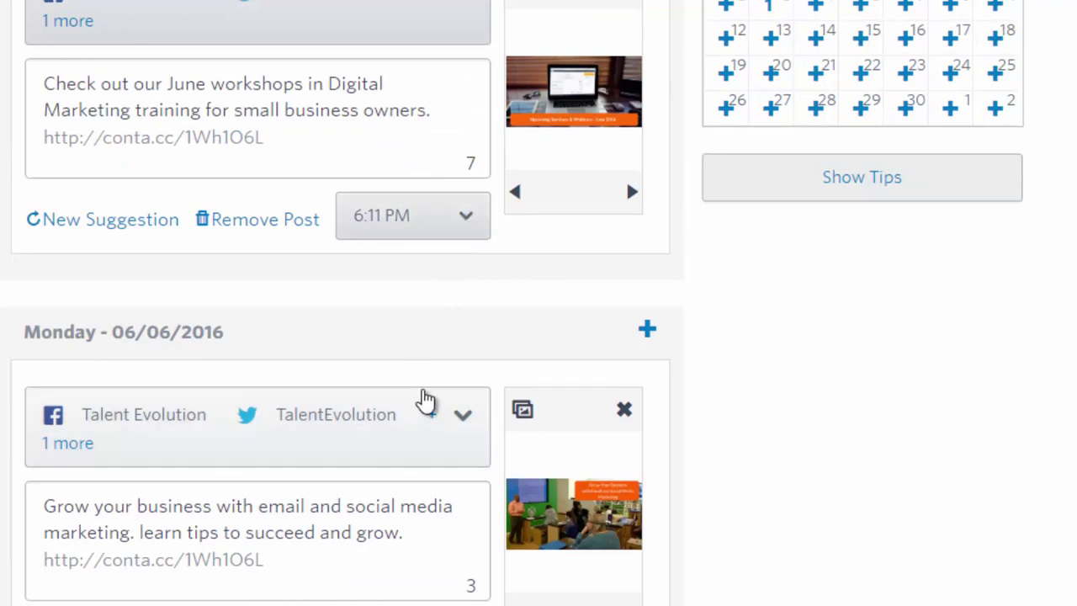
{"action": "scroll", "coordinate": [423, 396], "scroll_direction": "down", "scroll_amount": 3}
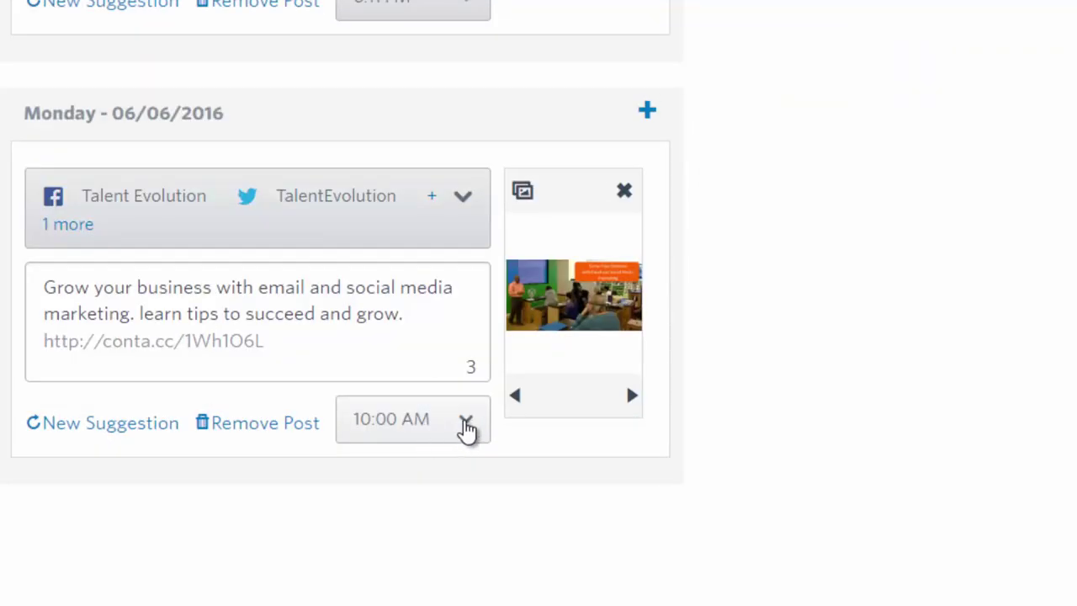
{"action": "left_click", "coordinate": [467, 430]}
{"action": "left_click", "coordinate": [435, 434]}
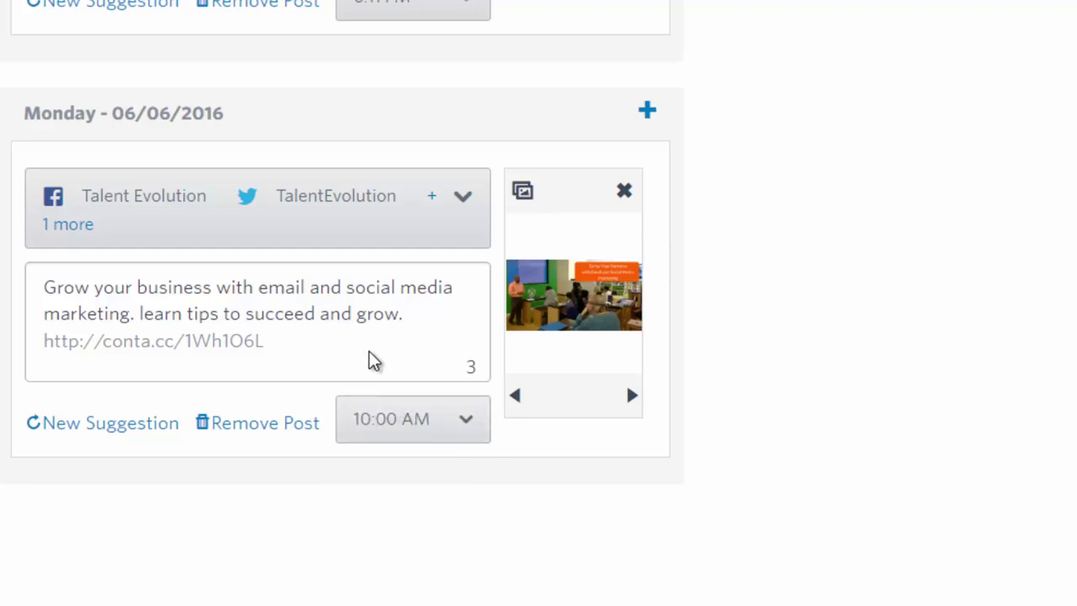
{"action": "scroll", "coordinate": [374, 360], "scroll_direction": "up", "scroll_amount": 3}
{"action": "scroll", "coordinate": [372, 360], "scroll_direction": "down", "scroll_amount": 3}
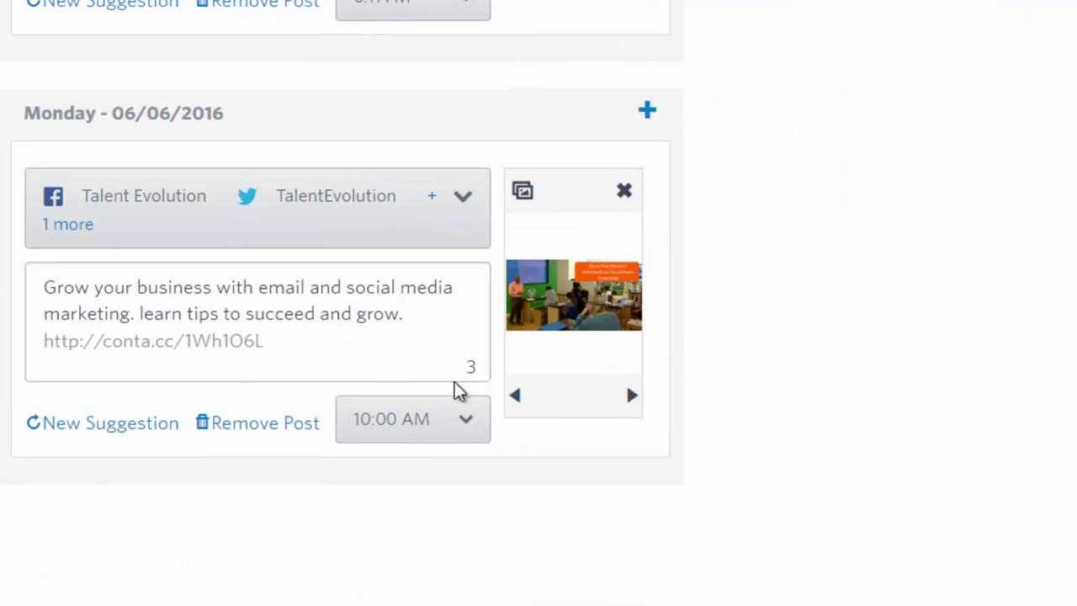
{"action": "scroll", "coordinate": [497, 468], "scroll_direction": "up", "scroll_amount": 2}
{"action": "scroll", "coordinate": [946, 404], "scroll_direction": "up", "scroll_amount": 2}
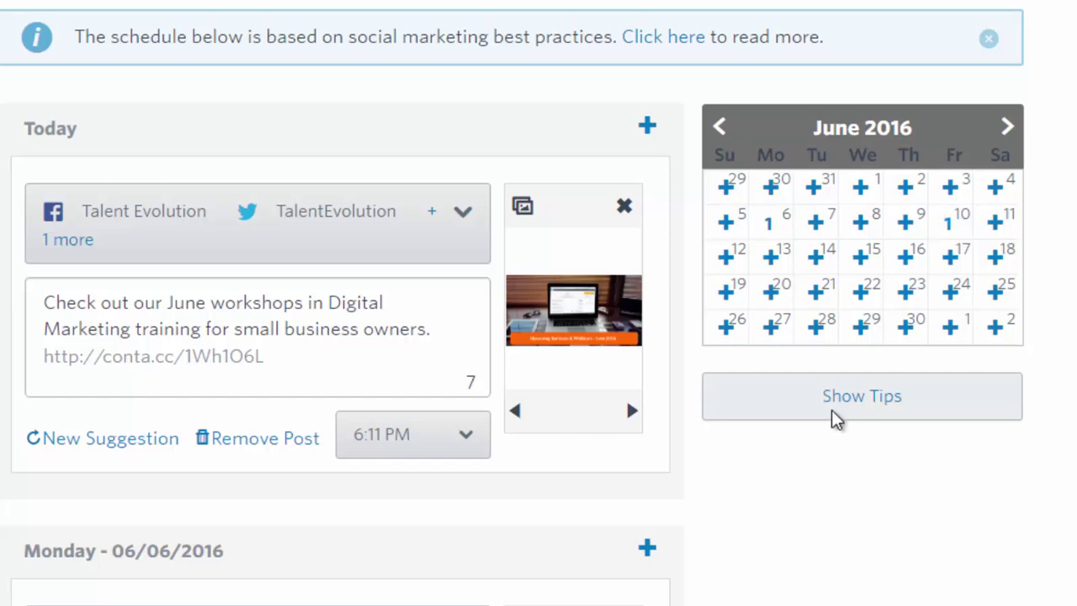
{"action": "scroll", "coordinate": [801, 441], "scroll_direction": "down", "scroll_amount": 6}
{"action": "scroll", "coordinate": [809, 446], "scroll_direction": "down", "scroll_amount": 2}
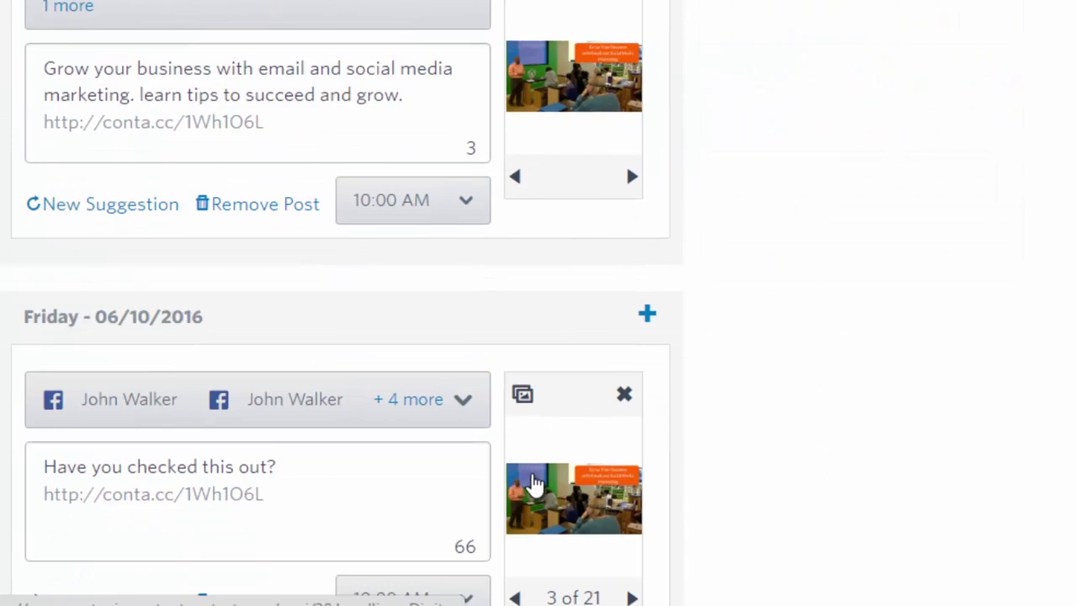
{"action": "scroll", "coordinate": [536, 488], "scroll_direction": "down", "scroll_amount": 1}
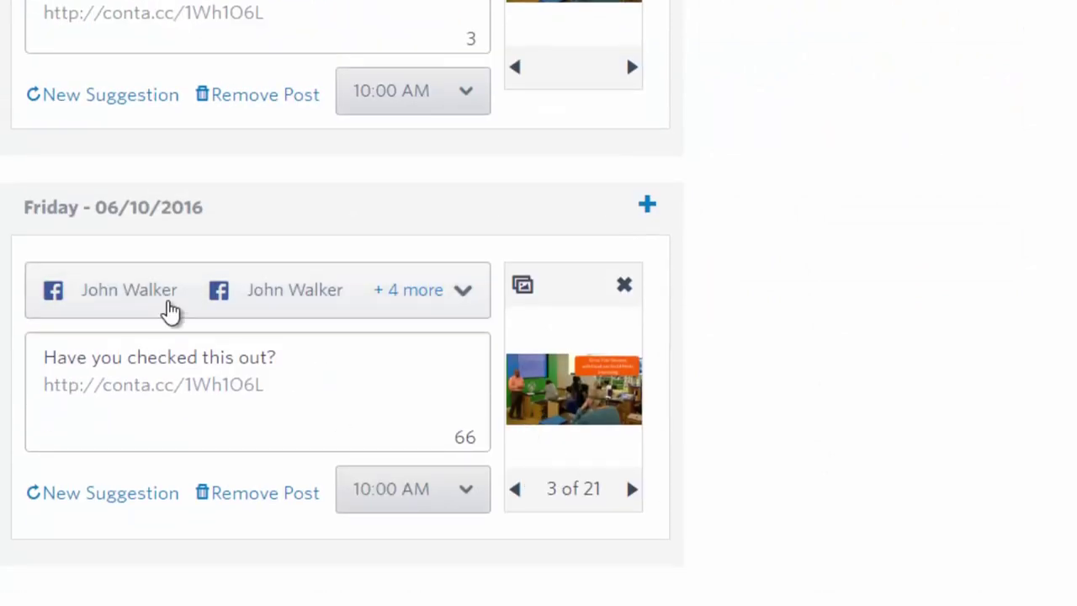
Insert the 'Grow Your...ting' classroom workshop image into the Friday post
{"action": "left_click", "coordinate": [526, 290]}
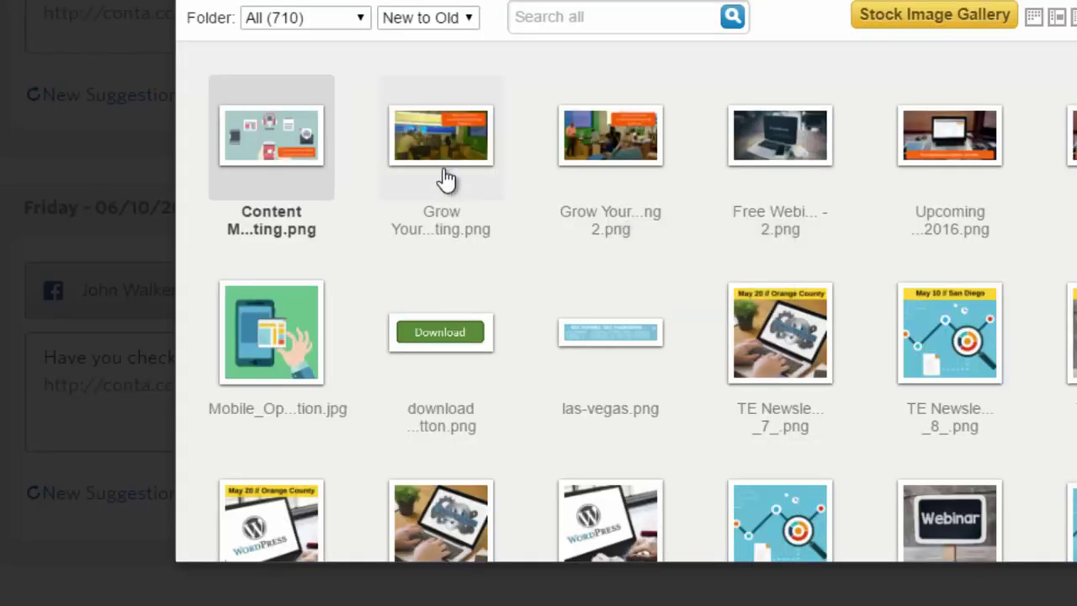
{"action": "mouse_move", "coordinate": [447, 197]}
{"action": "left_click", "coordinate": [440, 155]}
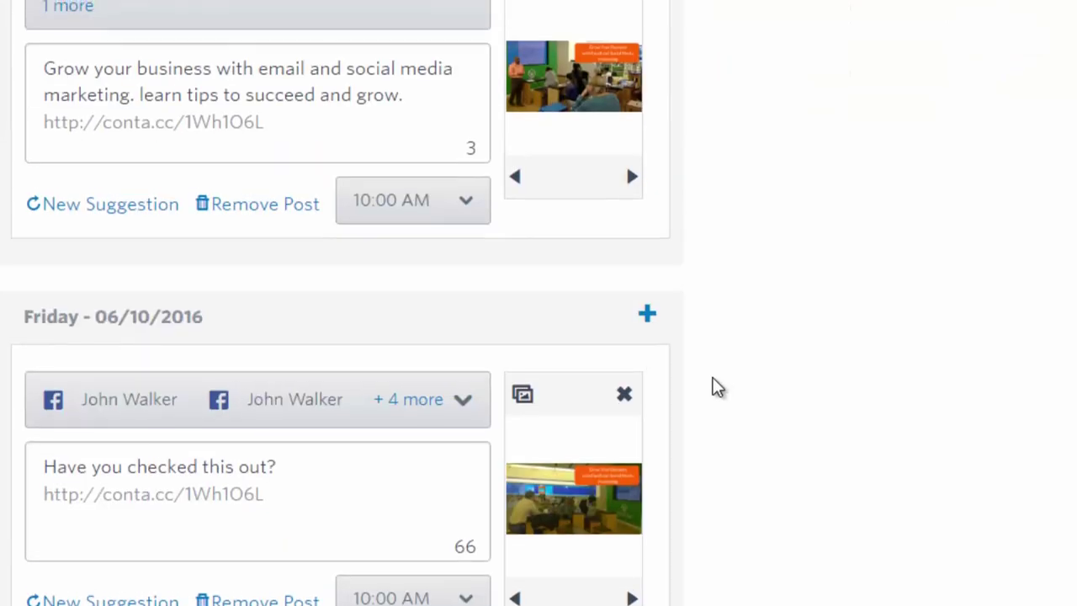
Replace 'Have you checked this out?' with 'Learn how to grow your business using email and social media marketing.'
{"action": "left_click_drag", "start_coordinate": [290, 467], "coordinate": [32, 471]}
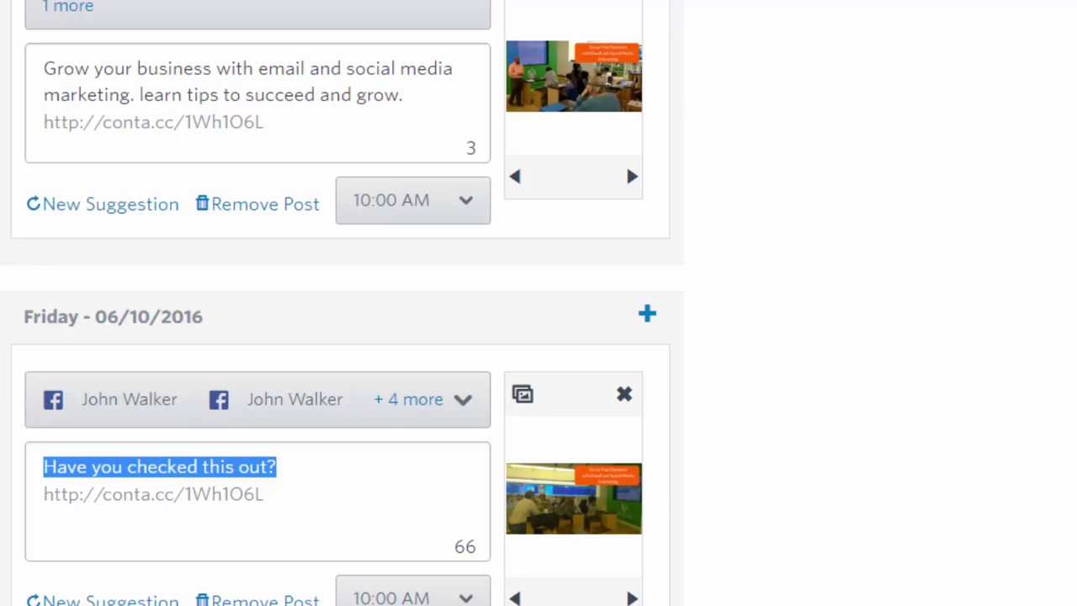
{"action": "type", "text": "Learn "}
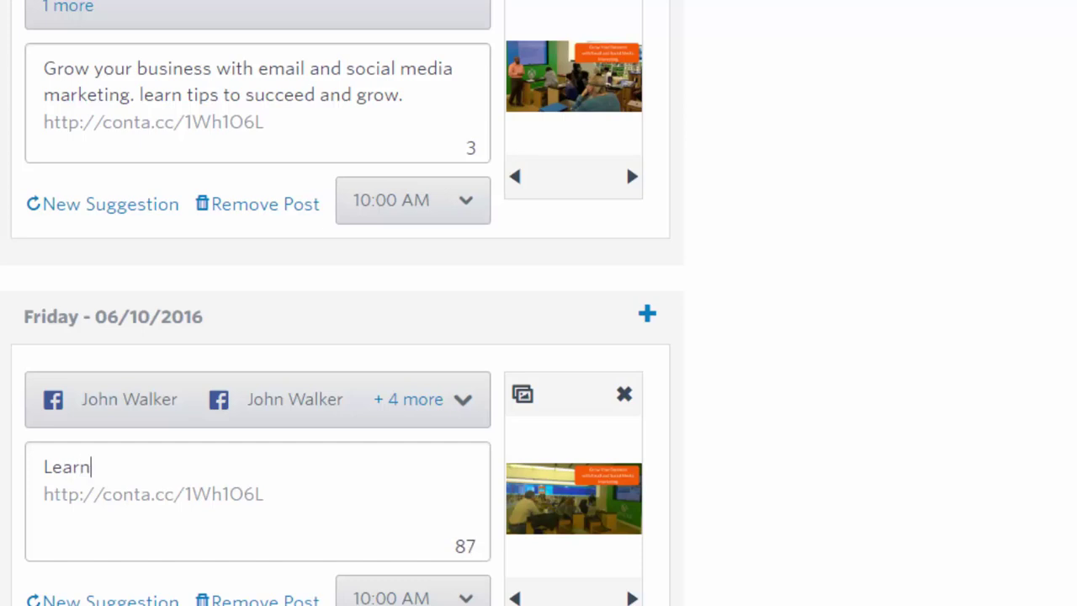
{"action": "type", "text": "how to grow y"}
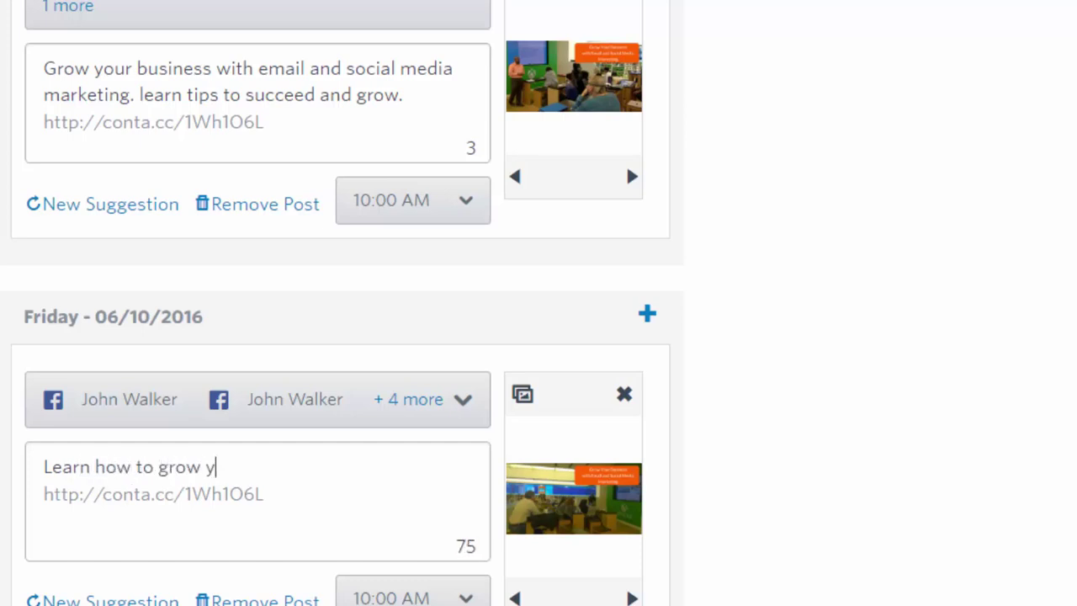
{"action": "type", "text": "our business ui"}
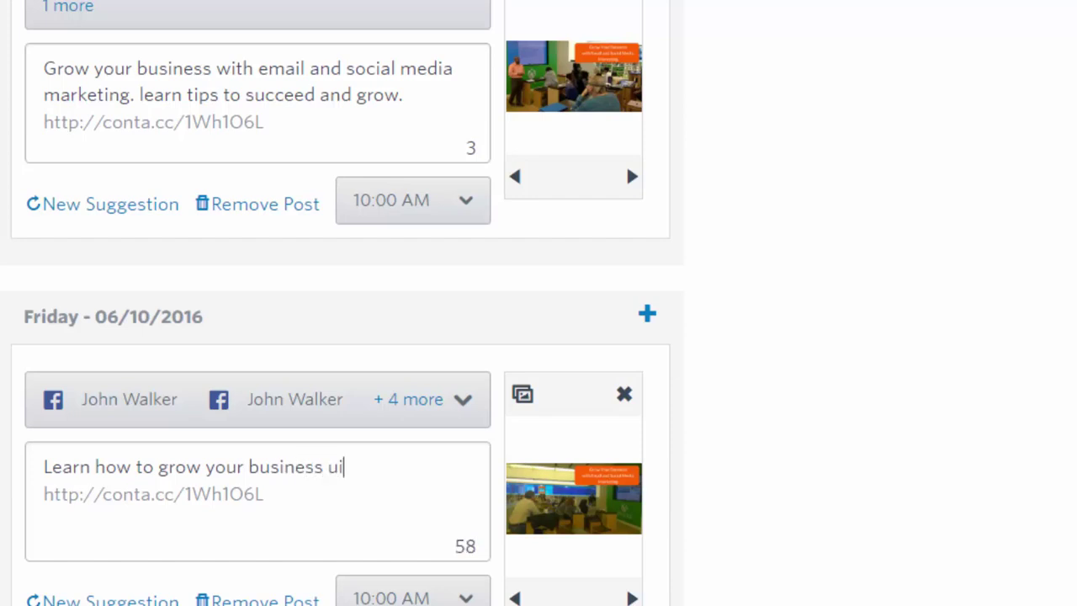
{"action": "key", "text": "BackSpace"}
{"action": "type", "text": "sing email and social "}
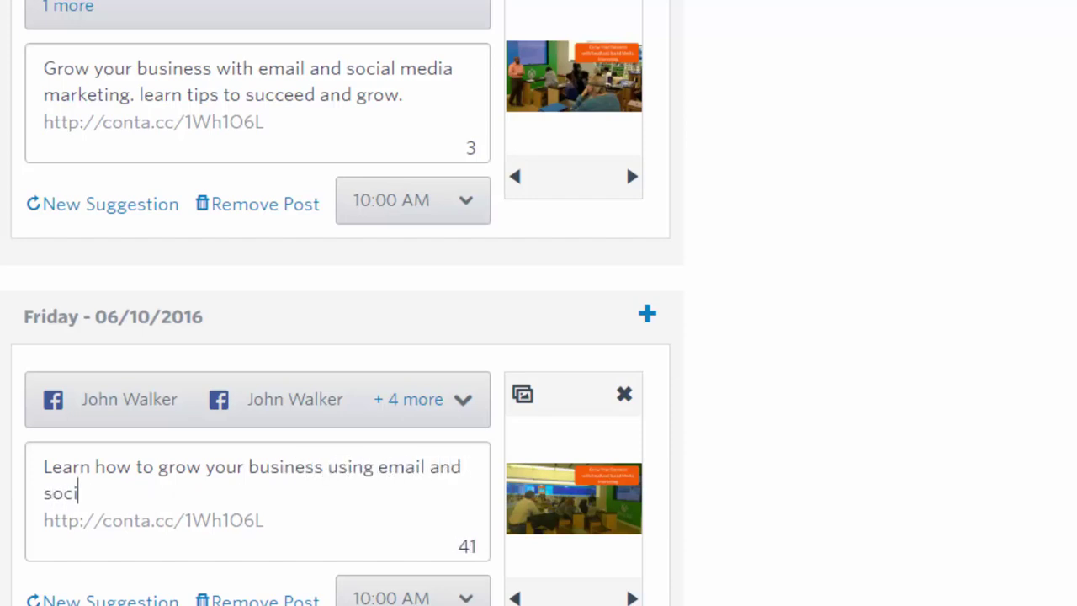
{"action": "type", "text": "media marke"}
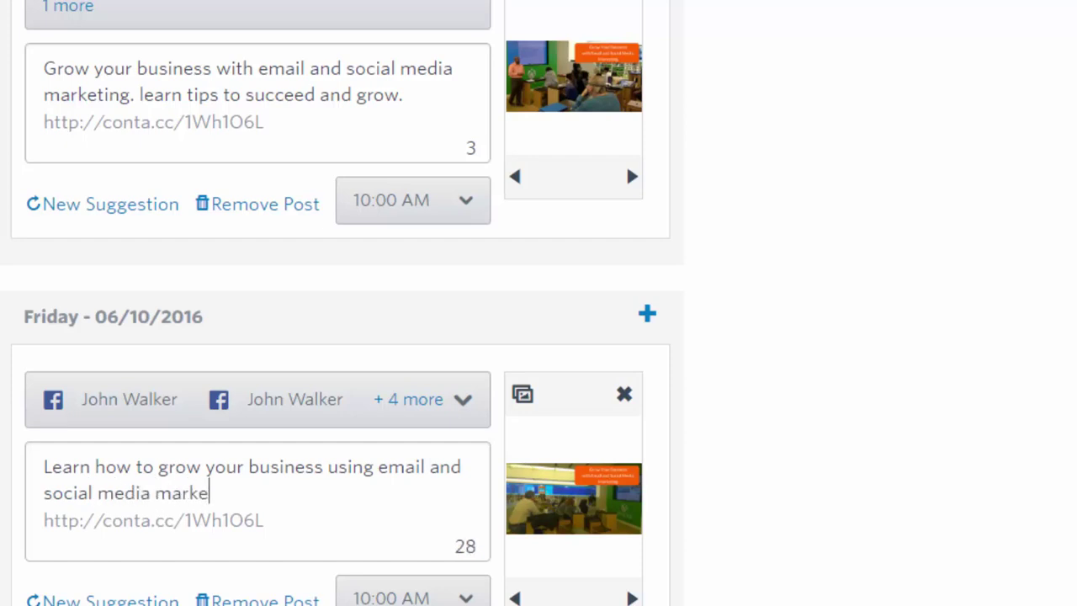
{"action": "type", "text": "ting."}
{"action": "scroll", "coordinate": [341, 302], "scroll_direction": "down", "scroll_amount": 3}
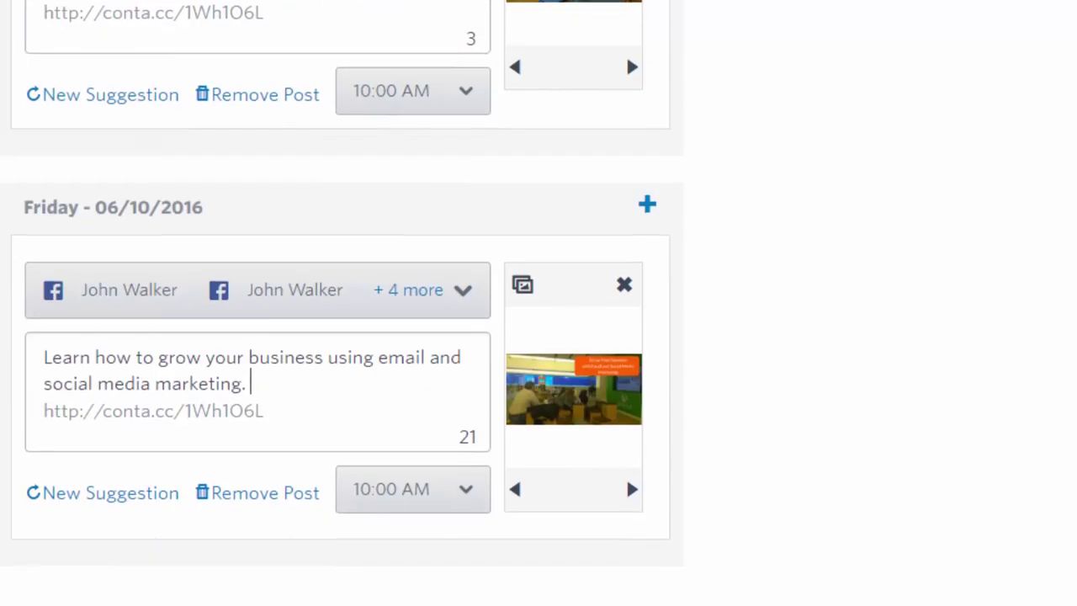
{"action": "scroll", "coordinate": [340, 303], "scroll_direction": "up", "scroll_amount": 9}
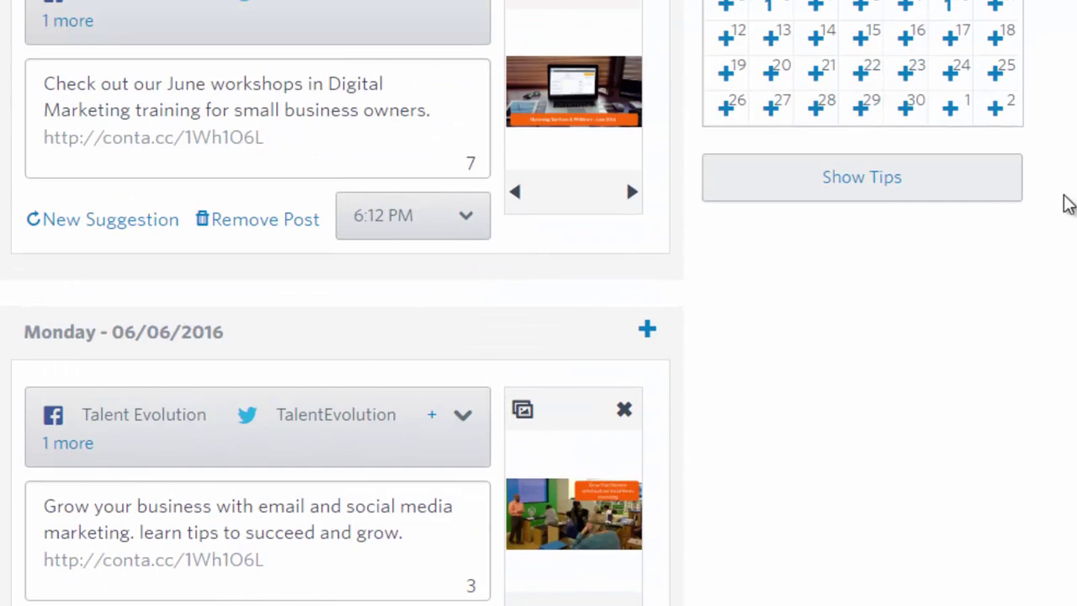
{"action": "scroll", "coordinate": [764, 293], "scroll_direction": "down", "scroll_amount": 1}
{"action": "scroll", "coordinate": [777, 298], "scroll_direction": "up", "scroll_amount": 2}
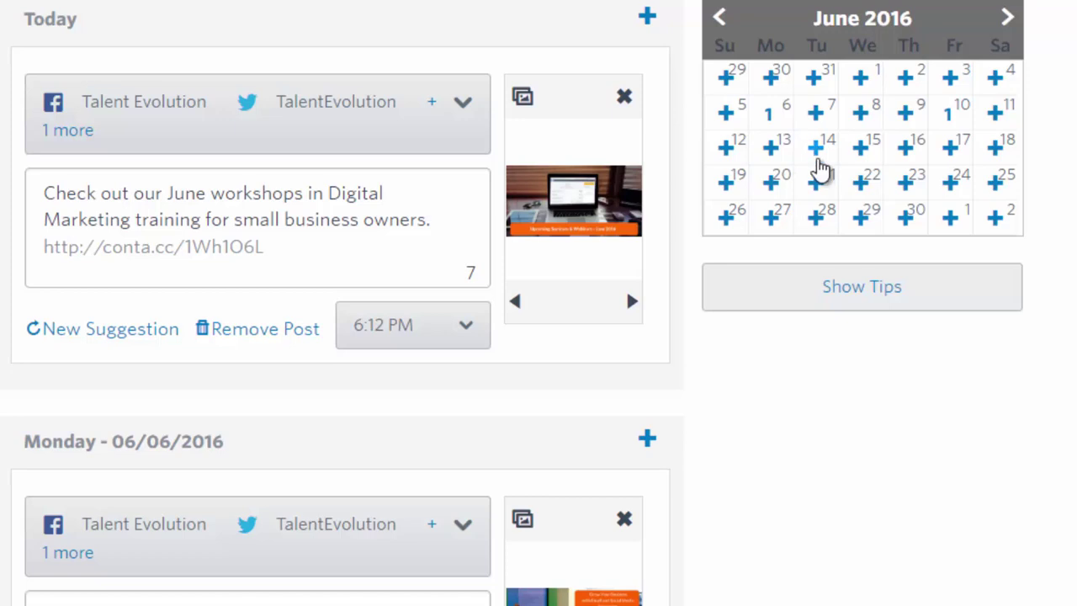
{"action": "scroll", "coordinate": [786, 329], "scroll_direction": "down", "scroll_amount": 3}
{"action": "scroll", "coordinate": [787, 329], "scroll_direction": "down", "scroll_amount": 7}
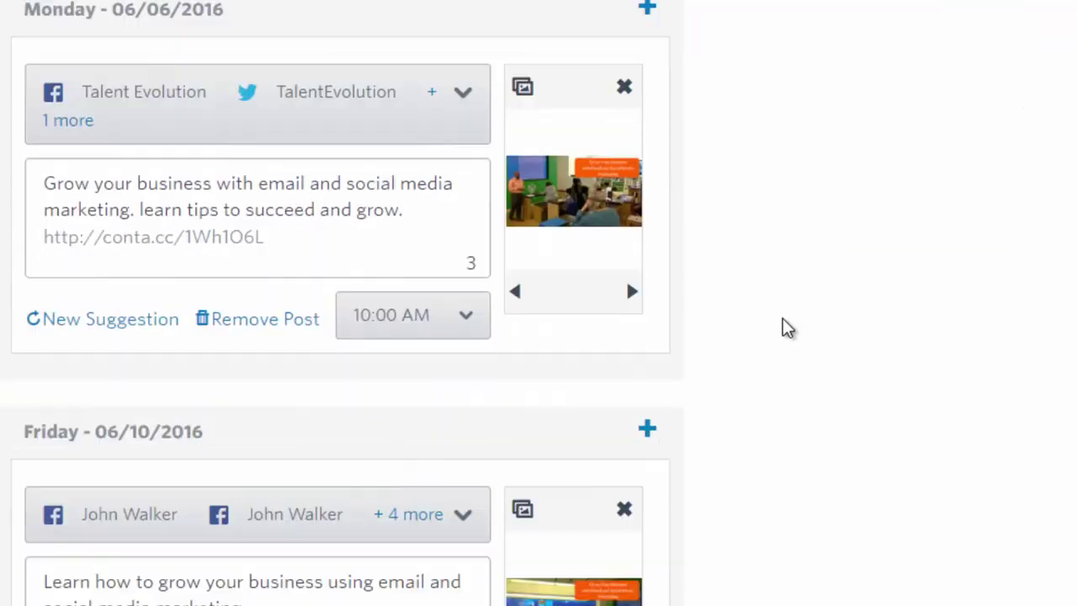
{"action": "scroll", "coordinate": [788, 326], "scroll_direction": "down", "scroll_amount": 5}
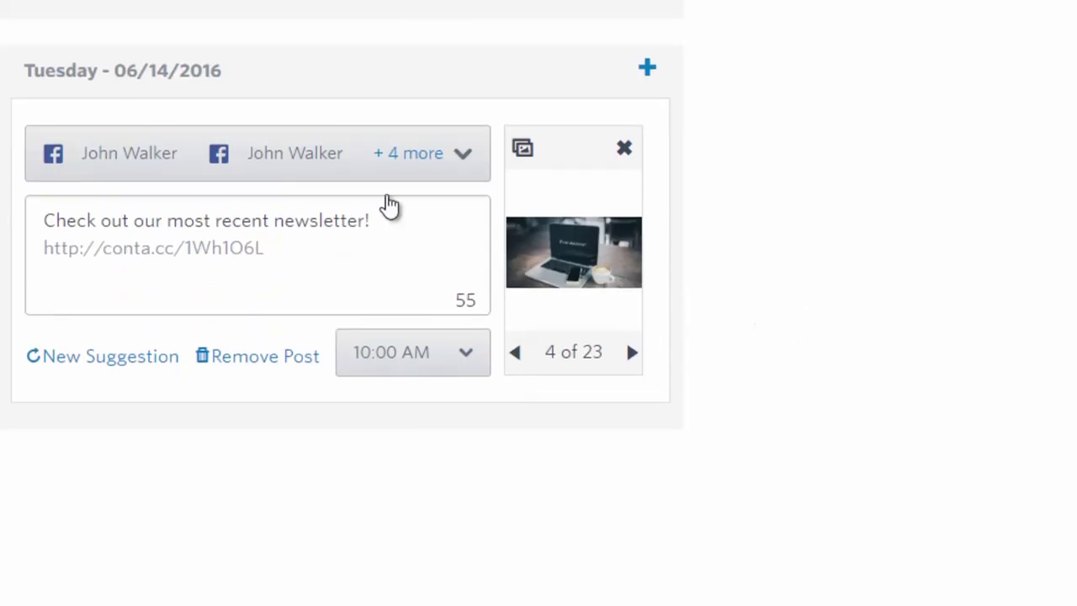
Uncheck both personal Facebook accounts and the personal Twitter account on the Tuesday 06/14 post
{"action": "left_click", "coordinate": [462, 164]}
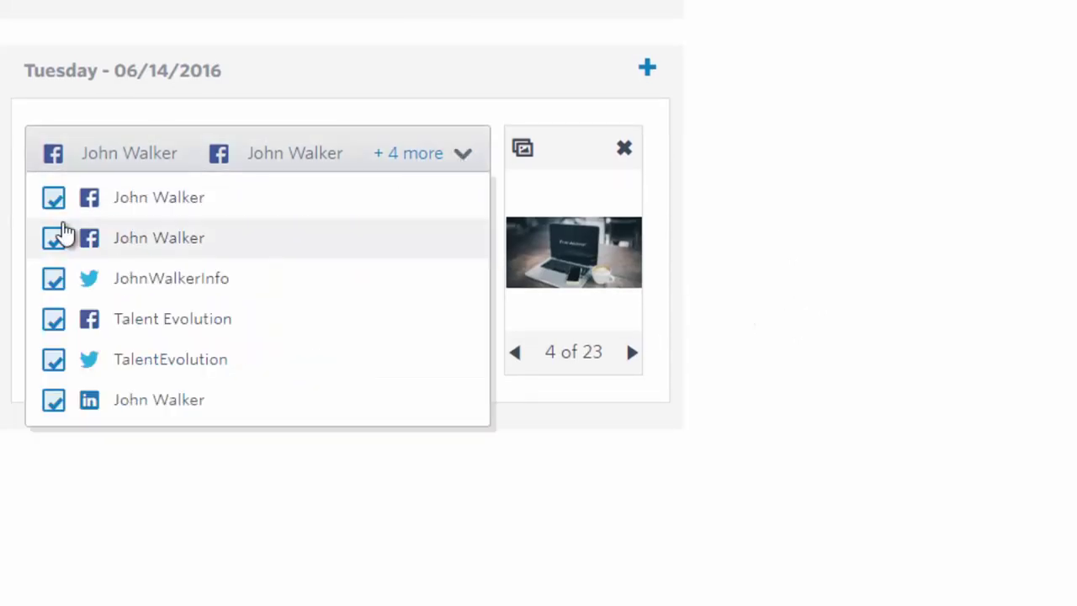
{"action": "left_click", "coordinate": [50, 200]}
{"action": "left_click", "coordinate": [50, 239]}
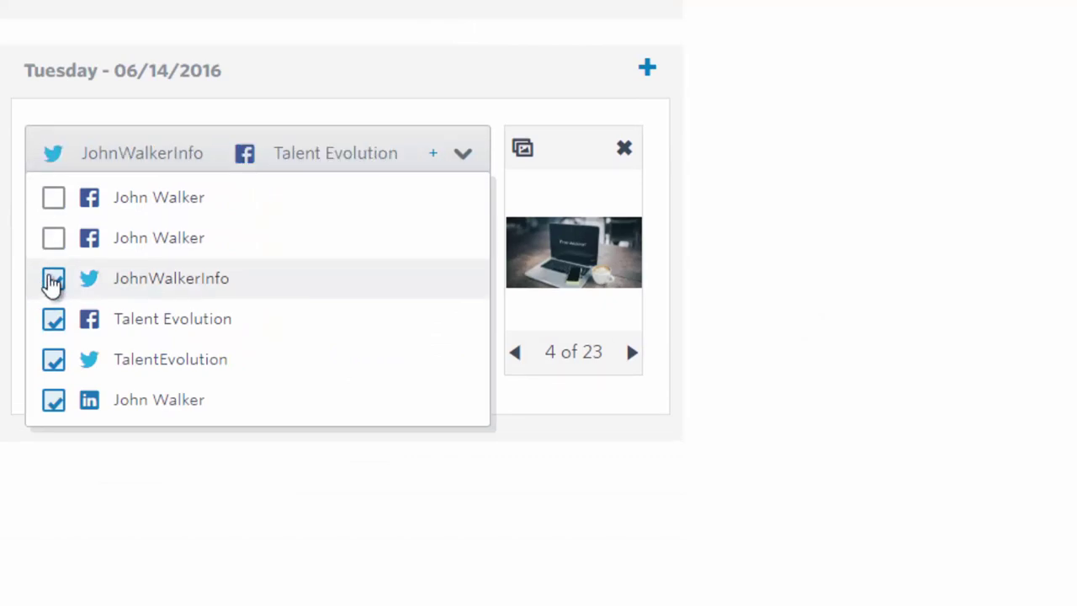
{"action": "left_click", "coordinate": [52, 282]}
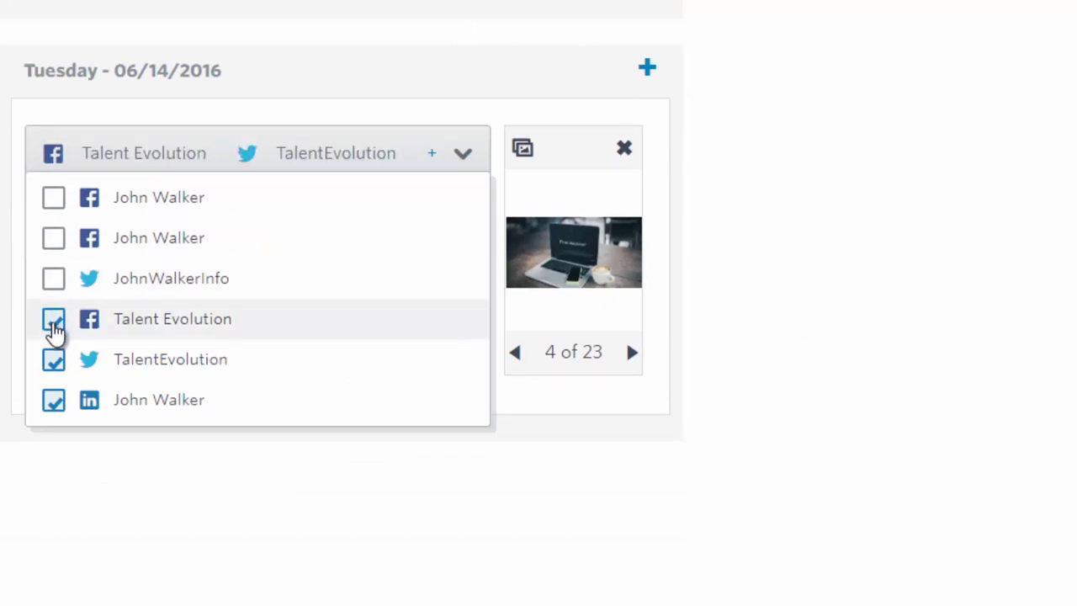
{"action": "left_click", "coordinate": [445, 113]}
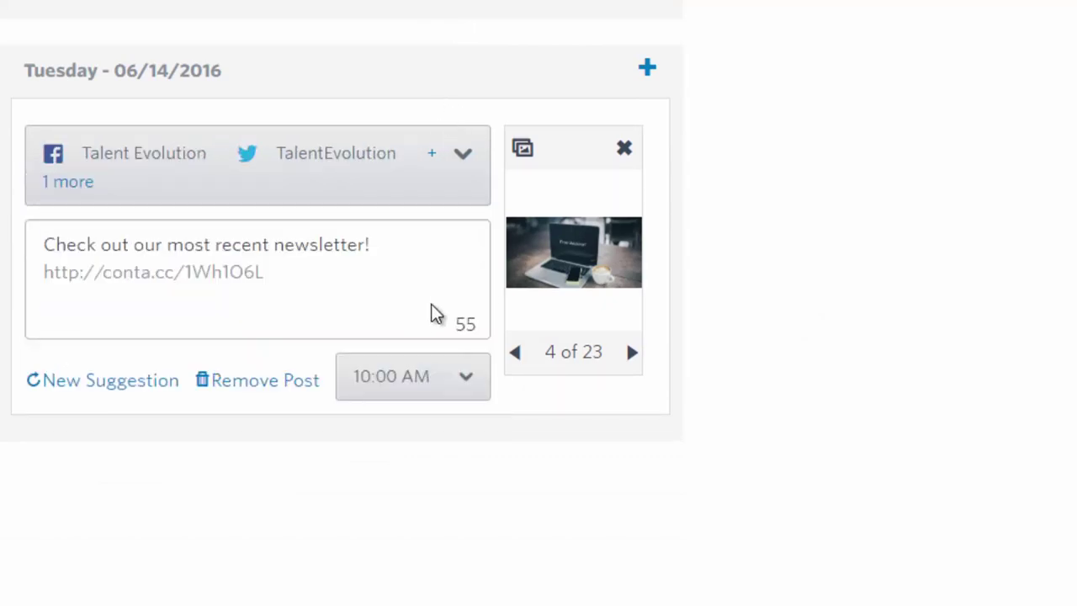
Select the Tuesday post's opening sentence and review the post
{"action": "left_click_drag", "start_coordinate": [371, 245], "coordinate": [43, 266]}
{"action": "scroll", "coordinate": [524, 416], "scroll_direction": "up", "scroll_amount": 8}
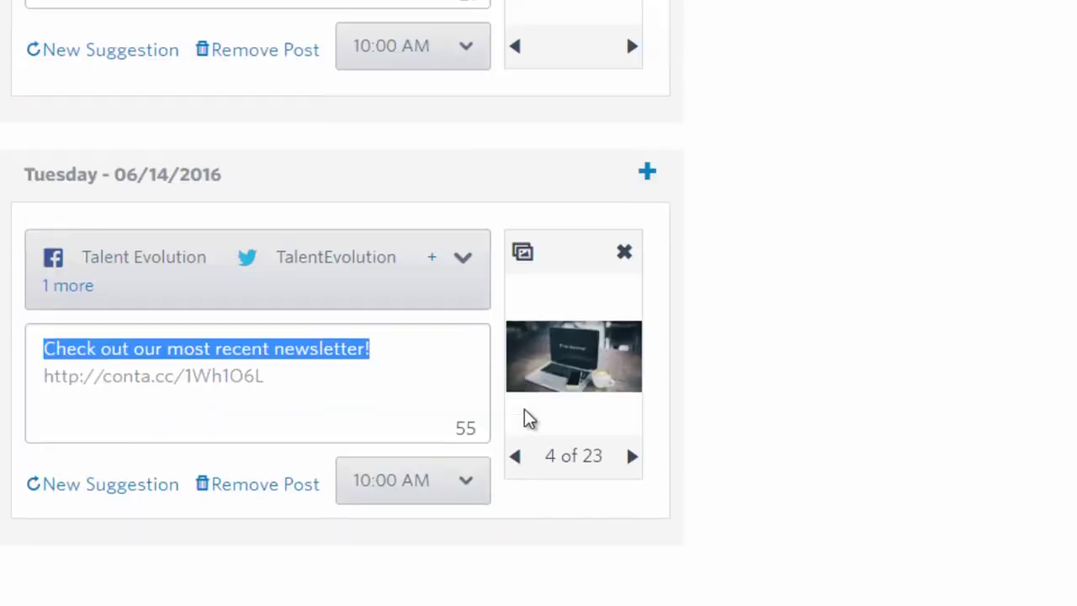
{"action": "scroll", "coordinate": [526, 419], "scroll_direction": "up", "scroll_amount": 5}
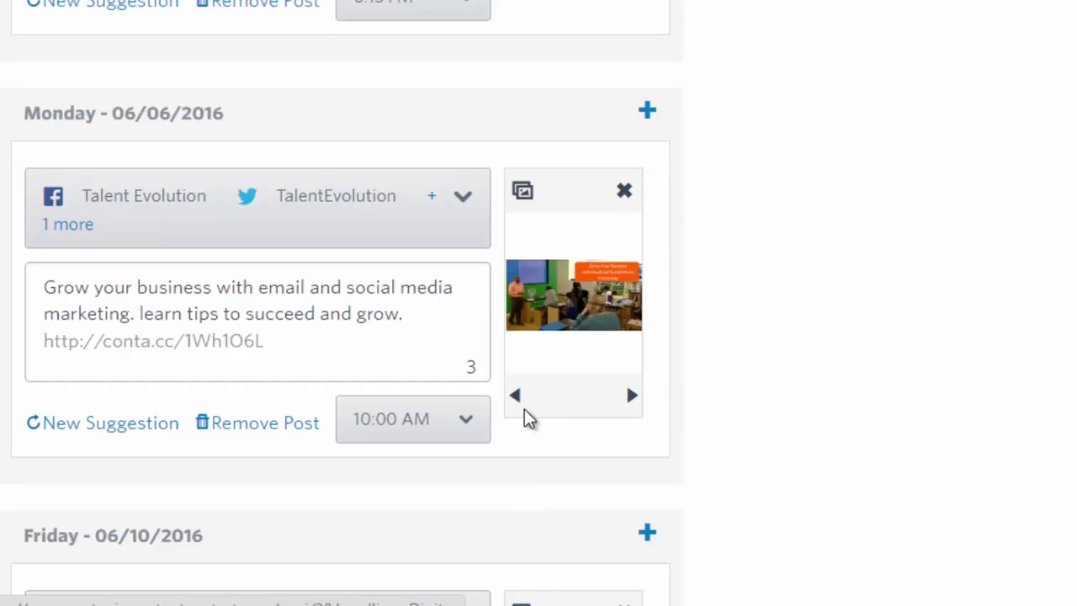
{"action": "scroll", "coordinate": [526, 417], "scroll_direction": "up", "scroll_amount": 3}
{"action": "scroll", "coordinate": [526, 416], "scroll_direction": "down", "scroll_amount": 13}
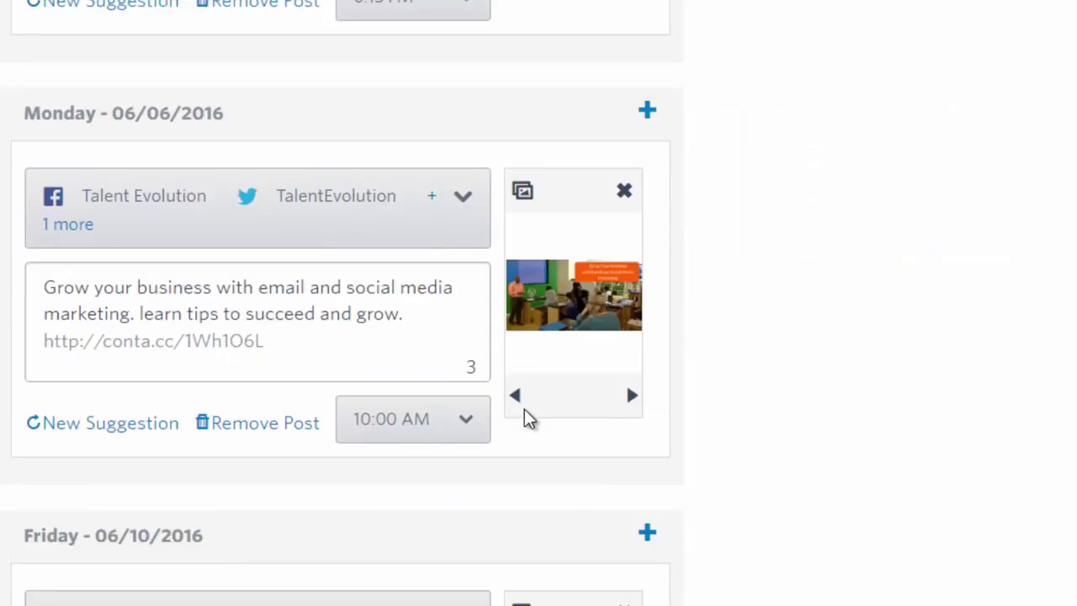
{"action": "scroll", "coordinate": [526, 419], "scroll_direction": "down", "scroll_amount": 1}
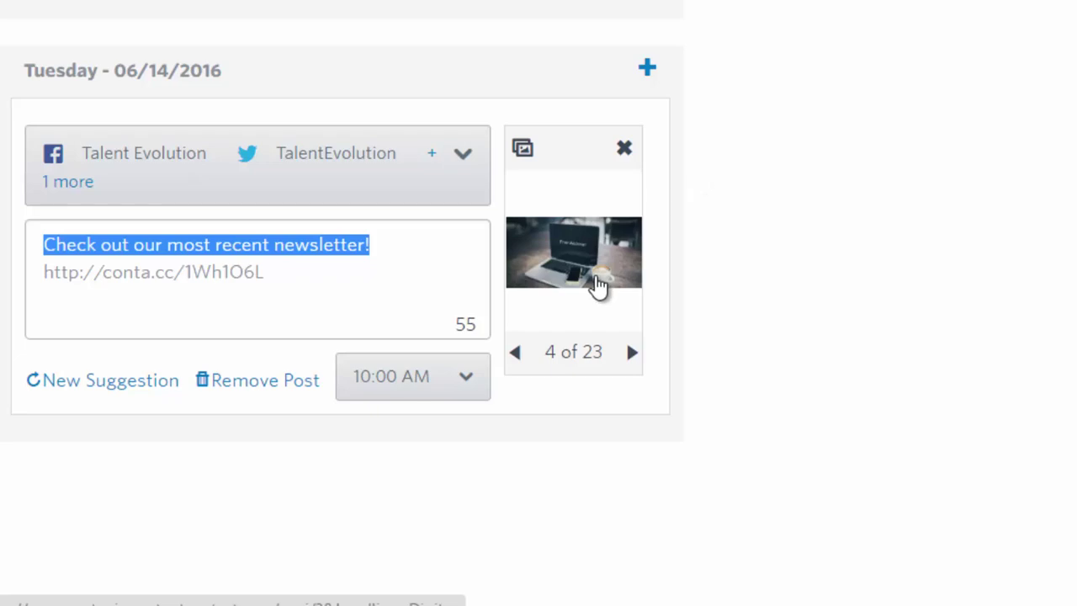
Insert Content Marketing.png into the Tuesday post and select its opening sentence
{"action": "left_click", "coordinate": [523, 150]}
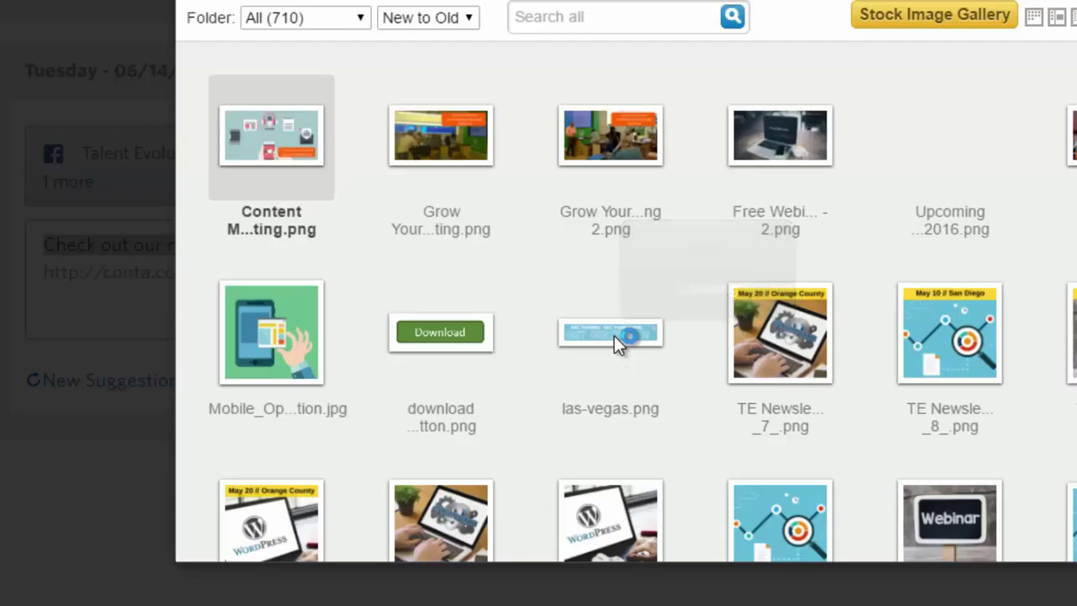
{"action": "mouse_move", "coordinate": [614, 341]}
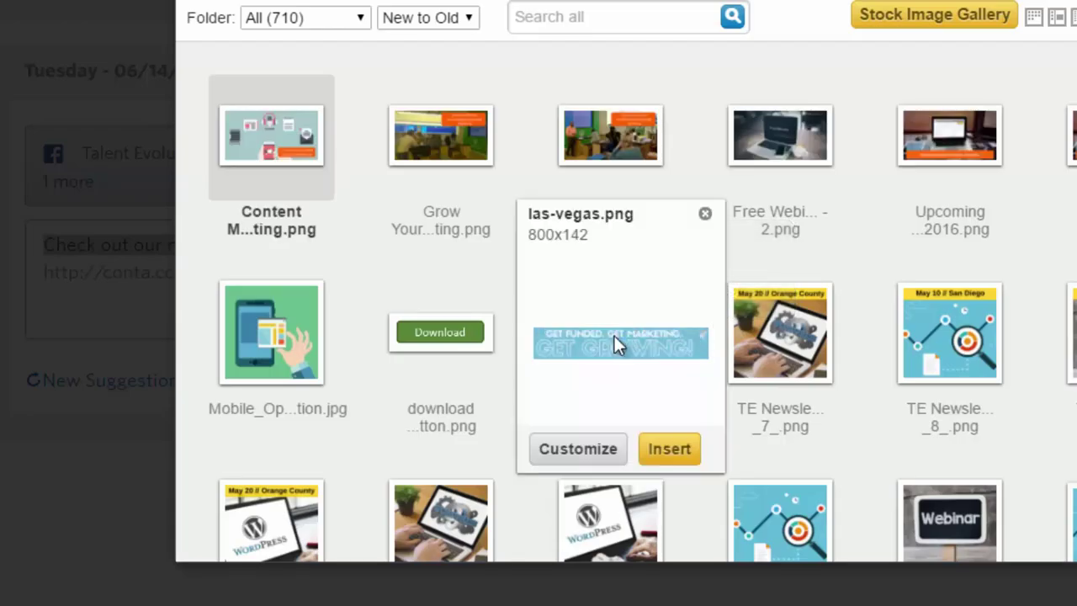
{"action": "mouse_move", "coordinate": [309, 164]}
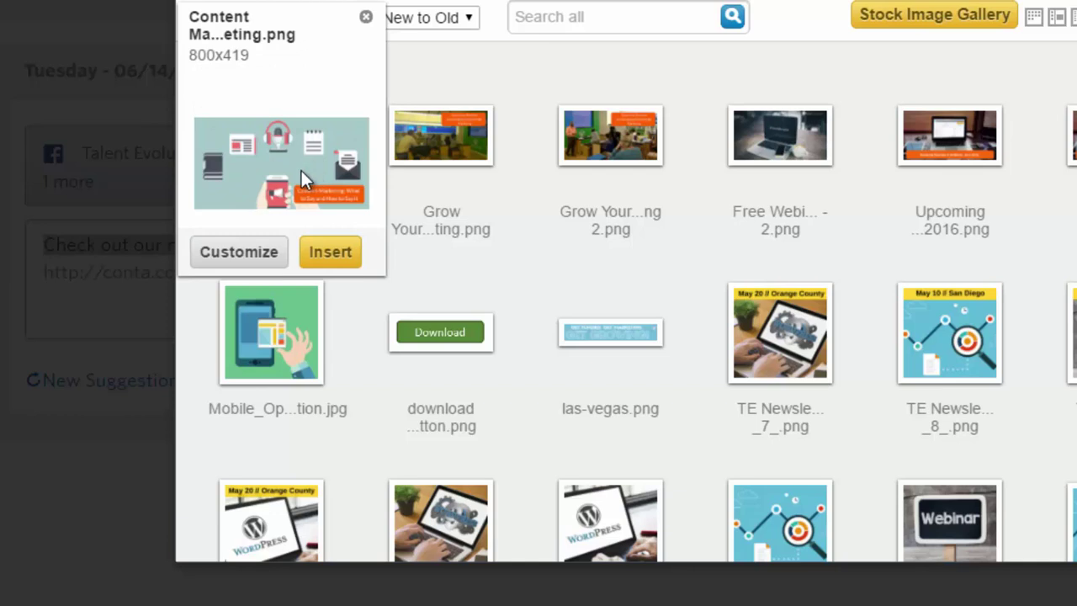
{"action": "left_click", "coordinate": [315, 253]}
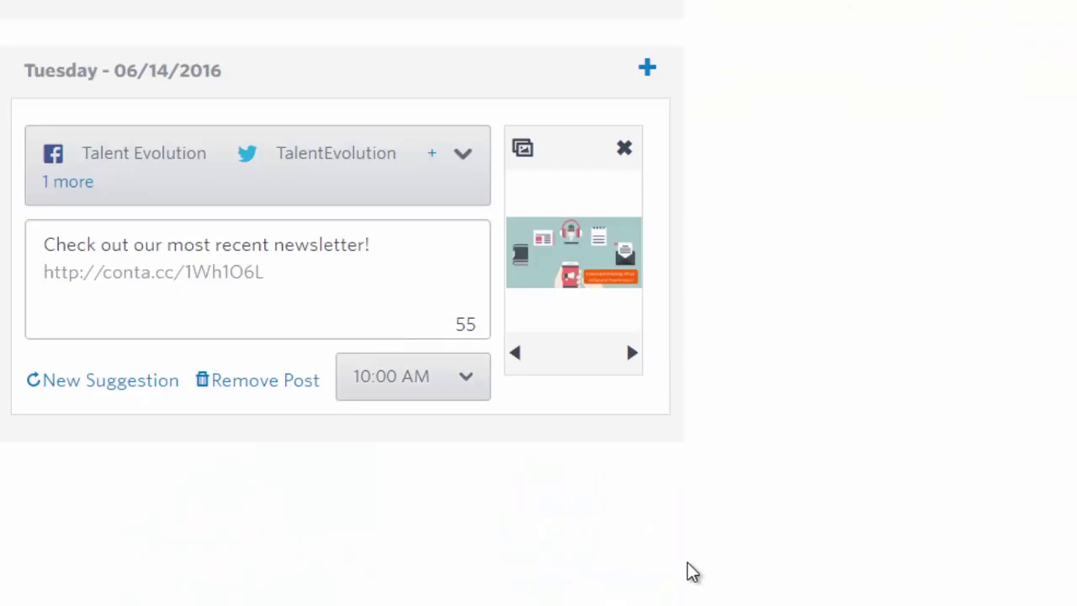
{"action": "left_click_drag", "start_coordinate": [372, 245], "coordinate": [42, 245]}
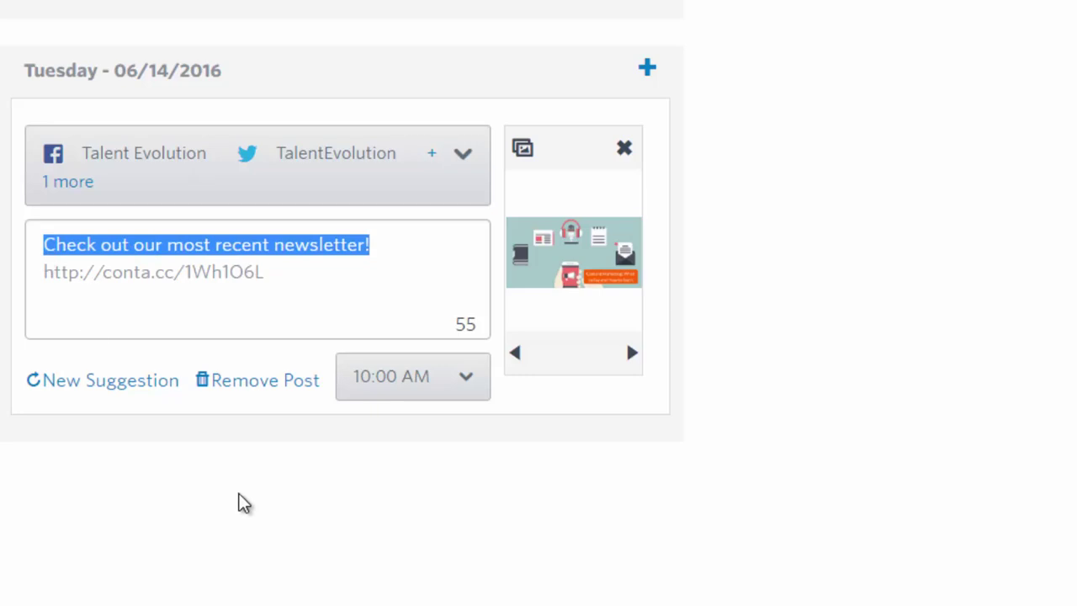
Type 'Learn what to say and how to say it. Content Marketing for small business owners', fixing typos and deleting Marketing's capital M
{"action": "type", "text": "Learn "}
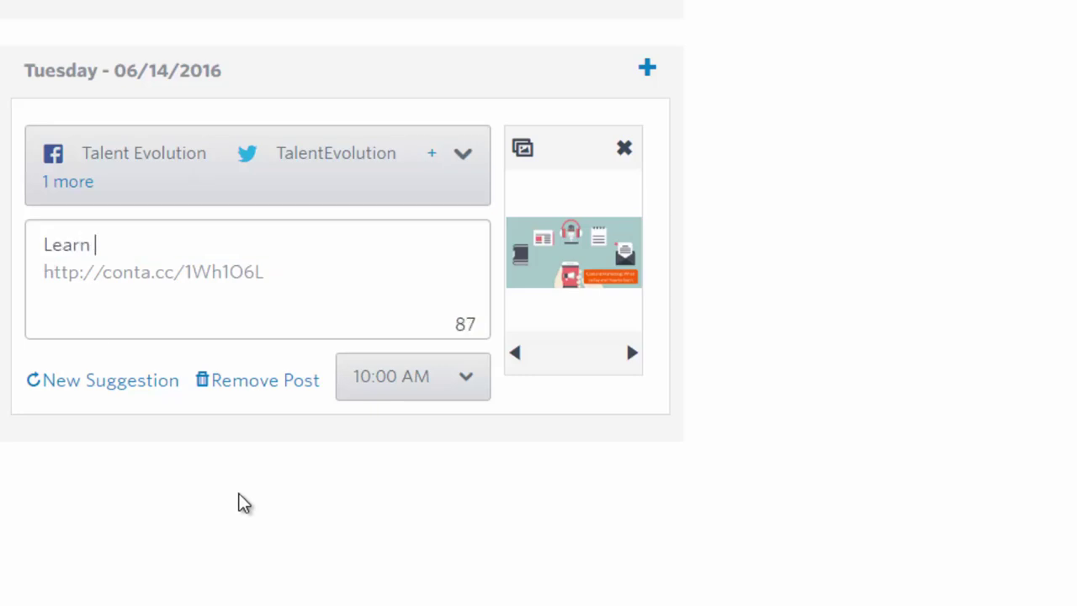
{"action": "type", "text": "what to s"}
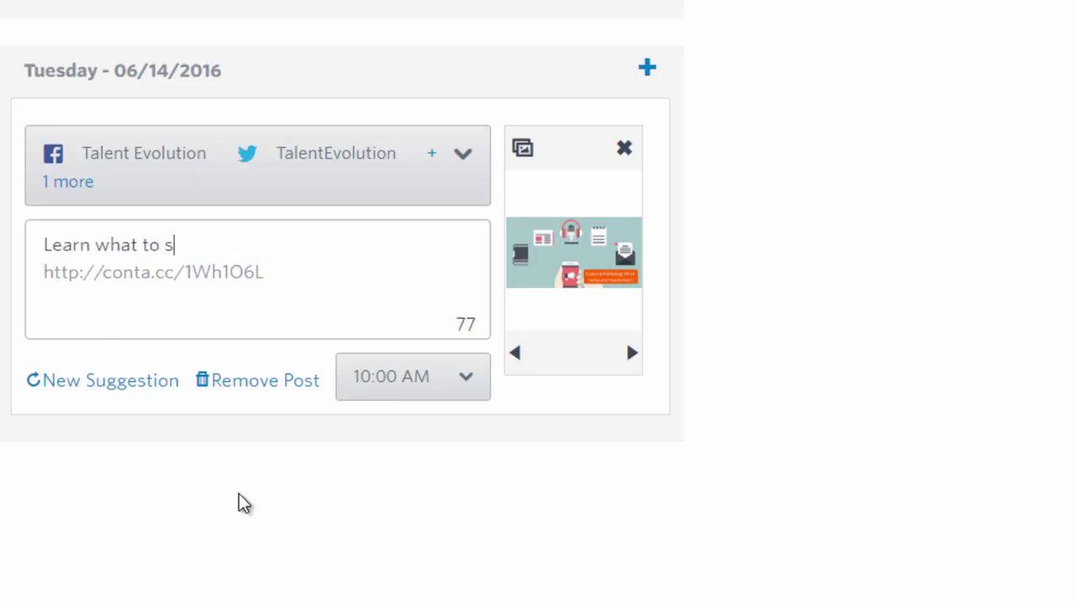
{"action": "type", "text": "ay and how to "}
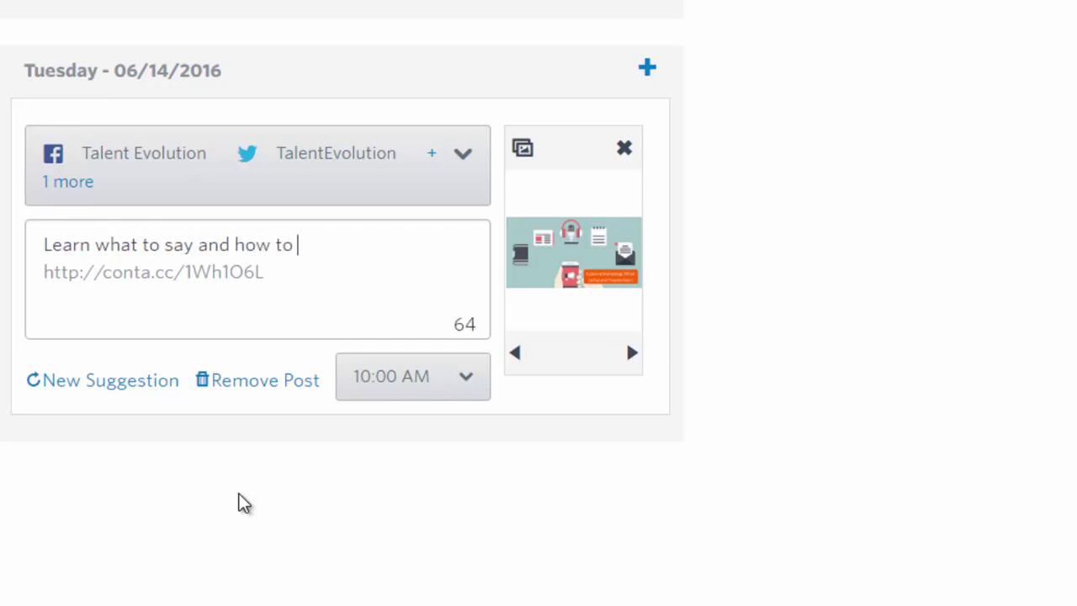
{"action": "type", "text": "say it. Content Marke"}
{"action": "type", "text": "ting for sma"}
{"action": "type", "text": "ll bu"}
{"action": "type", "text": "siness onwer"}
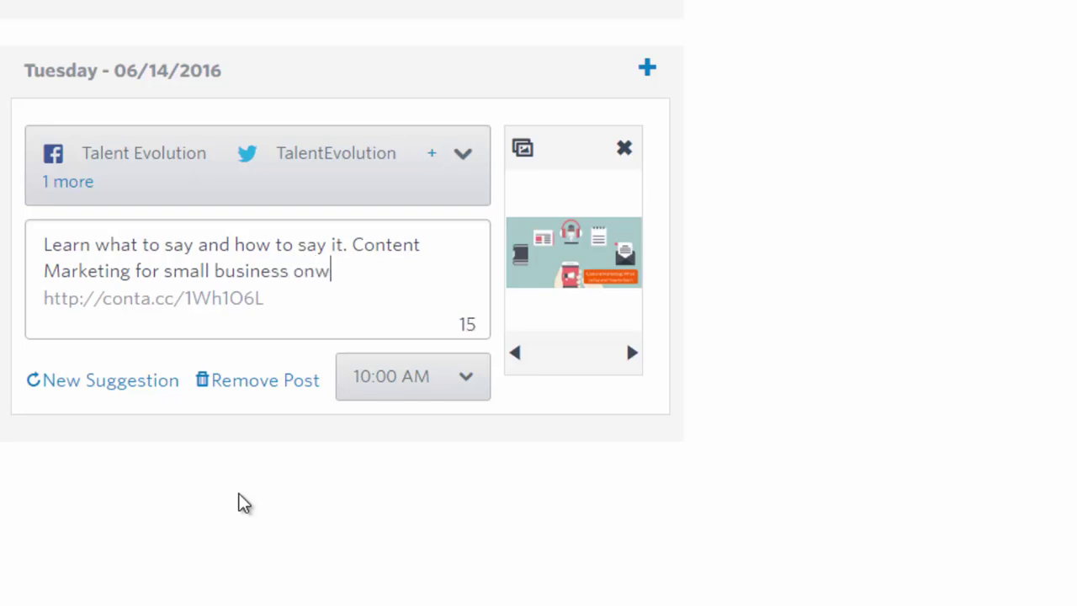
{"action": "key", "text": "BackSpace"}
{"action": "key", "text": "BackSpace"}
{"action": "type", "text": "wer"}
{"action": "key", "text": "BackSpace"}
{"action": "key", "text": "BackSpace"}
{"action": "type", "text": "ner."}
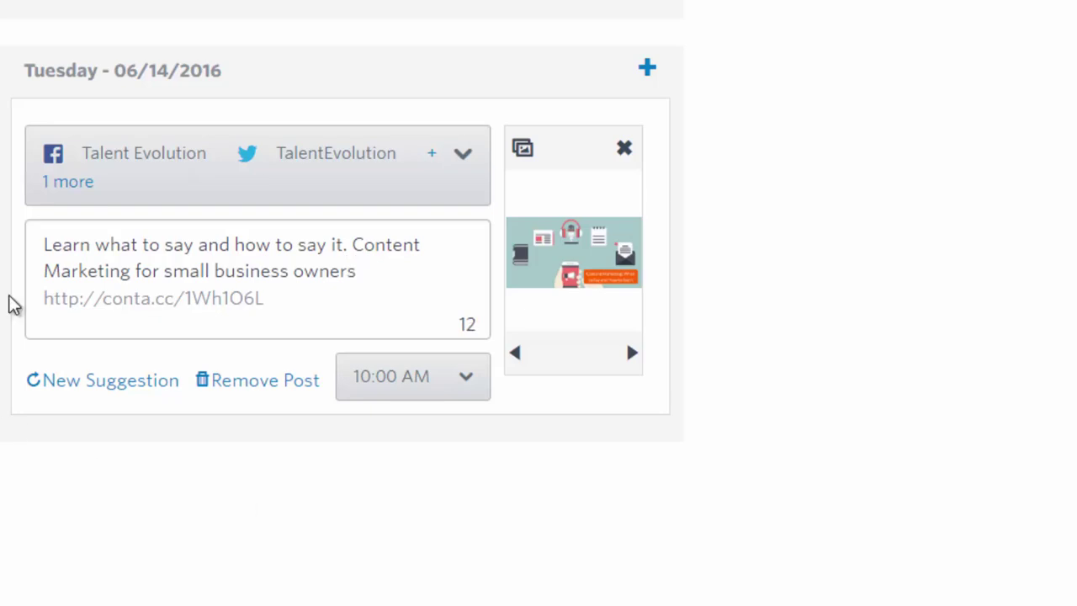
{"action": "left_click", "coordinate": [64, 274]}
{"action": "key", "text": "BackSpace"}
Type a lowercase m so the Tuesday post reads 'Content marketing'
{"action": "type", "text": "m"}
{"action": "scroll", "coordinate": [221, 315], "scroll_direction": "up", "scroll_amount": 1}
{"action": "scroll", "coordinate": [221, 318], "scroll_direction": "up", "scroll_amount": 3}
{"action": "scroll", "coordinate": [219, 320], "scroll_direction": "up", "scroll_amount": 2}
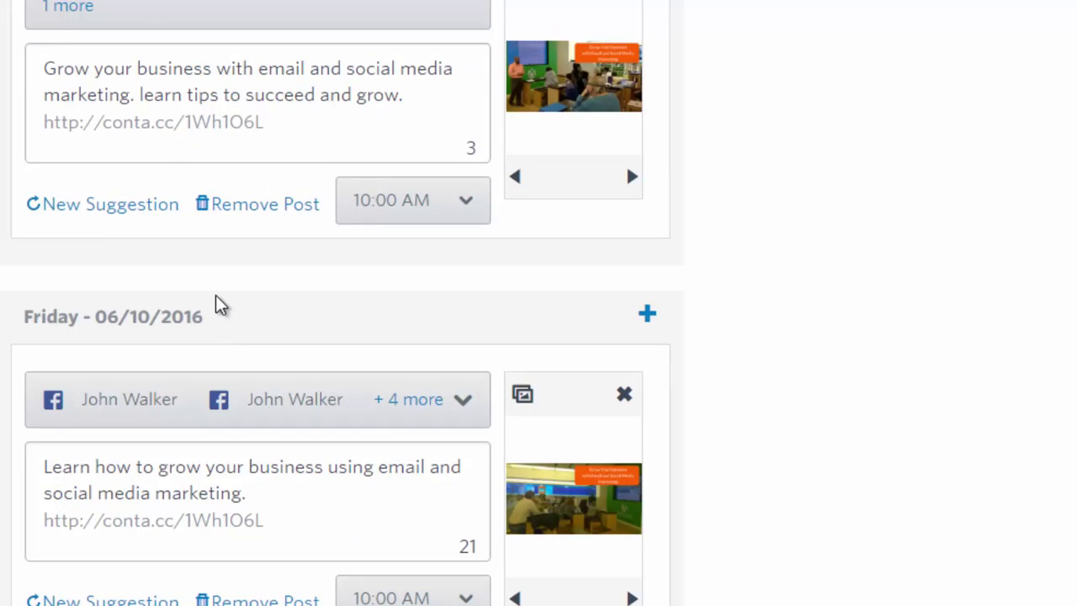
{"action": "scroll", "coordinate": [253, 113], "scroll_direction": "down", "scroll_amount": 6}
{"action": "scroll", "coordinate": [244, 130], "scroll_direction": "down", "scroll_amount": 1}
Change the Tuesday 06/14 post's time from 10:00 AM to 1:30 PM
{"action": "left_click", "coordinate": [432, 281]}
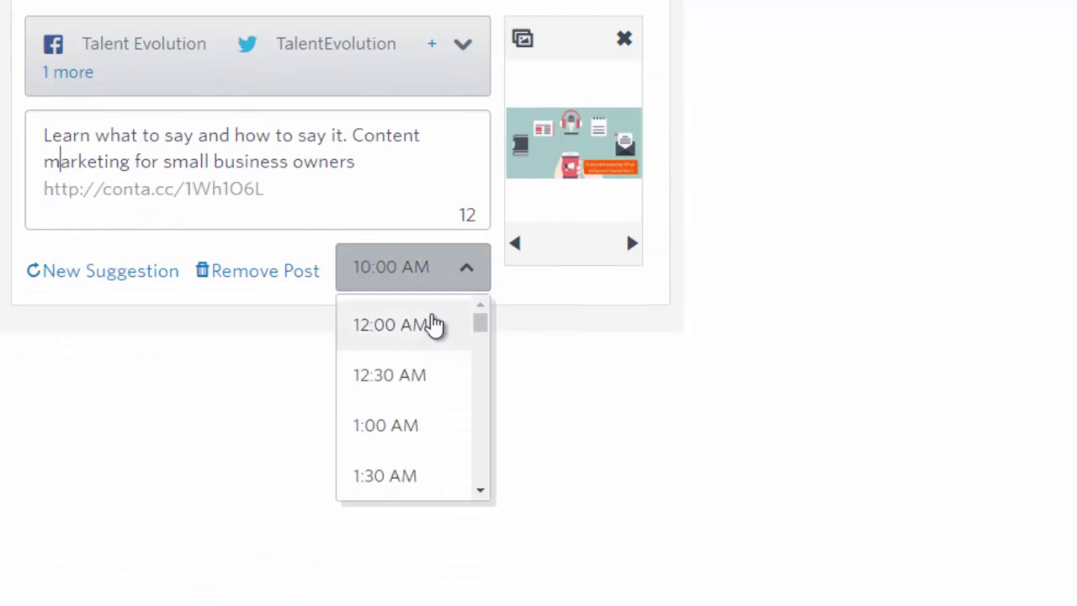
{"action": "scroll", "coordinate": [432, 327], "scroll_direction": "down", "scroll_amount": 1}
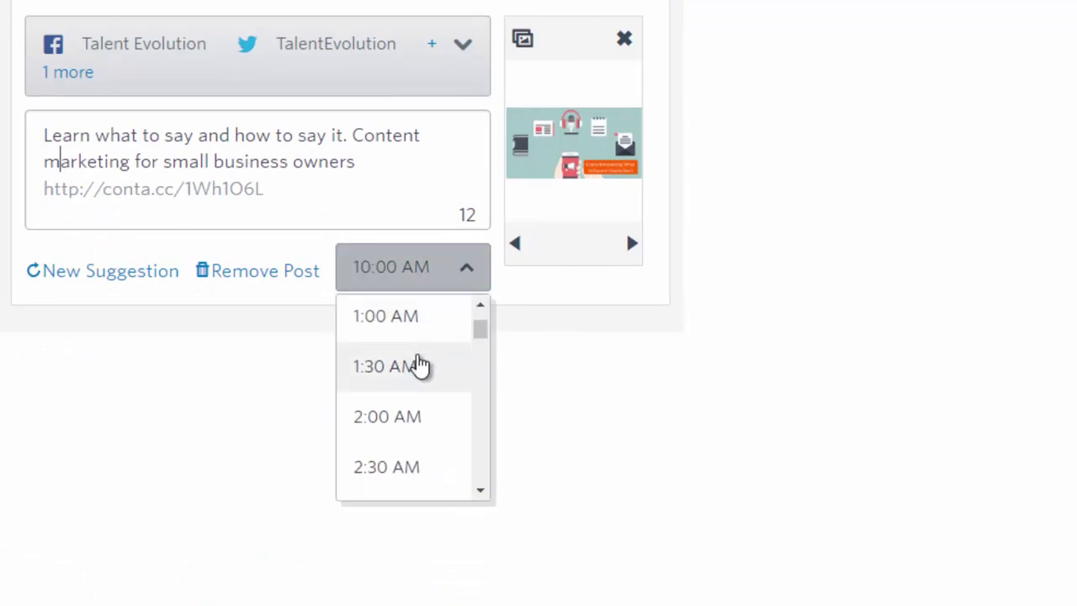
{"action": "scroll", "coordinate": [418, 370], "scroll_direction": "down", "scroll_amount": 6}
{"action": "scroll", "coordinate": [416, 381], "scroll_direction": "down", "scroll_amount": 4}
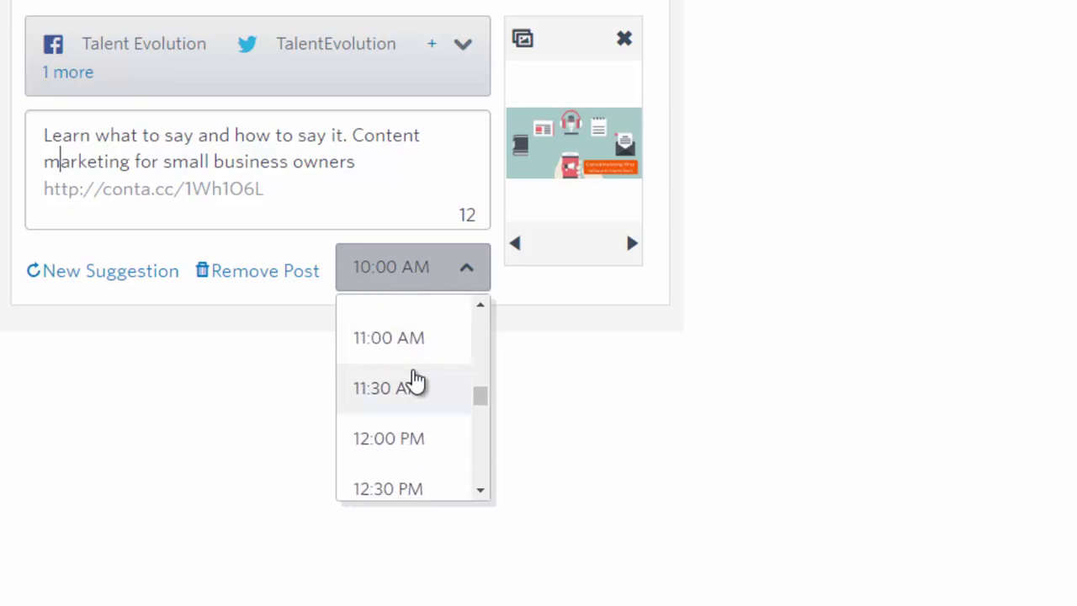
{"action": "scroll", "coordinate": [416, 380], "scroll_direction": "down", "scroll_amount": 2}
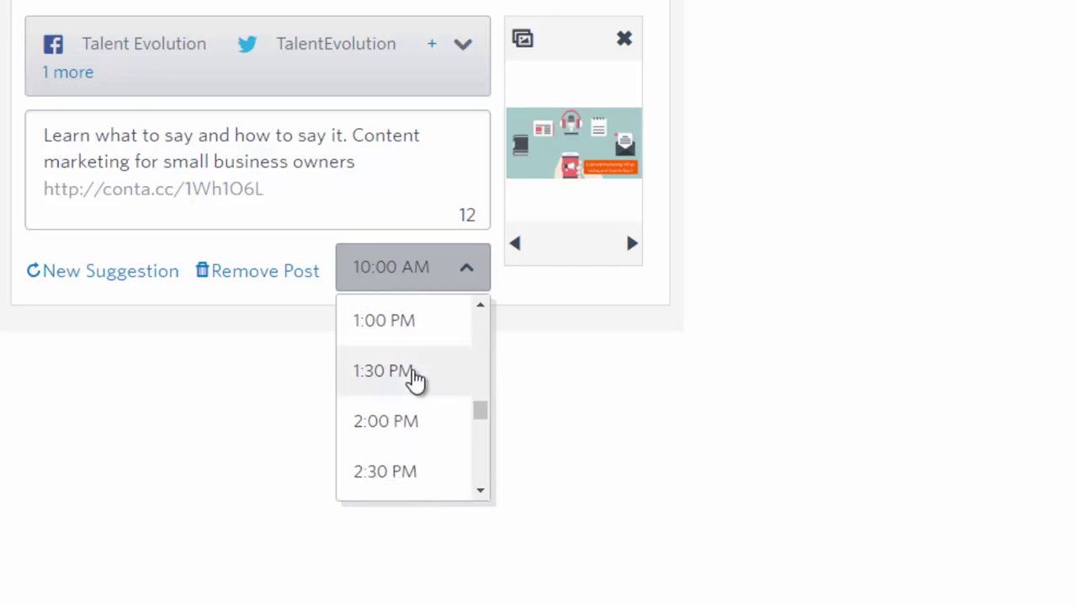
{"action": "left_click", "coordinate": [415, 377]}
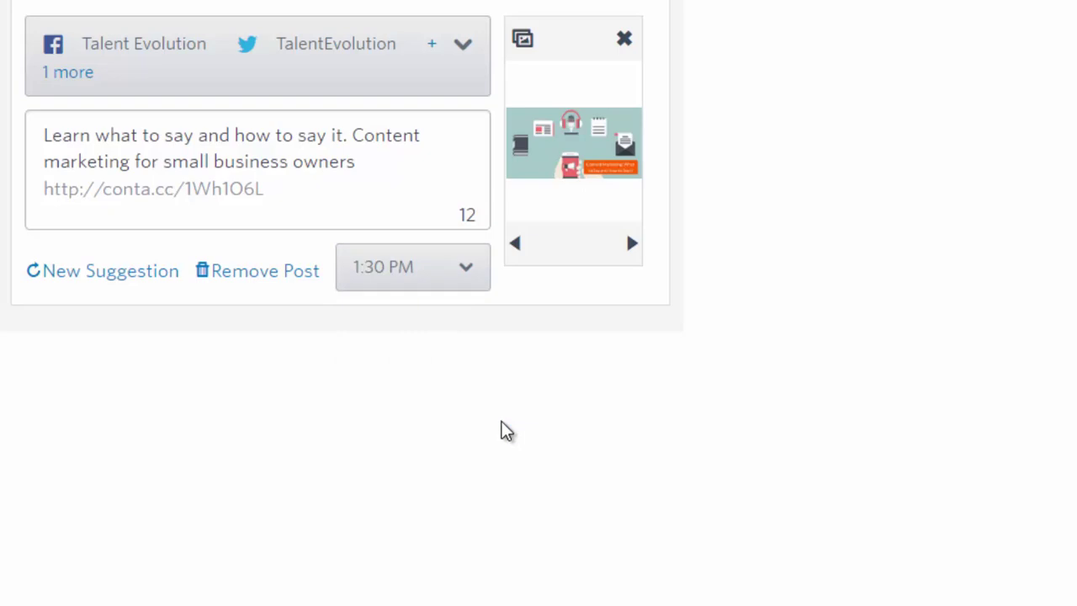
{"action": "scroll", "coordinate": [452, 426], "scroll_direction": "up", "scroll_amount": 1}
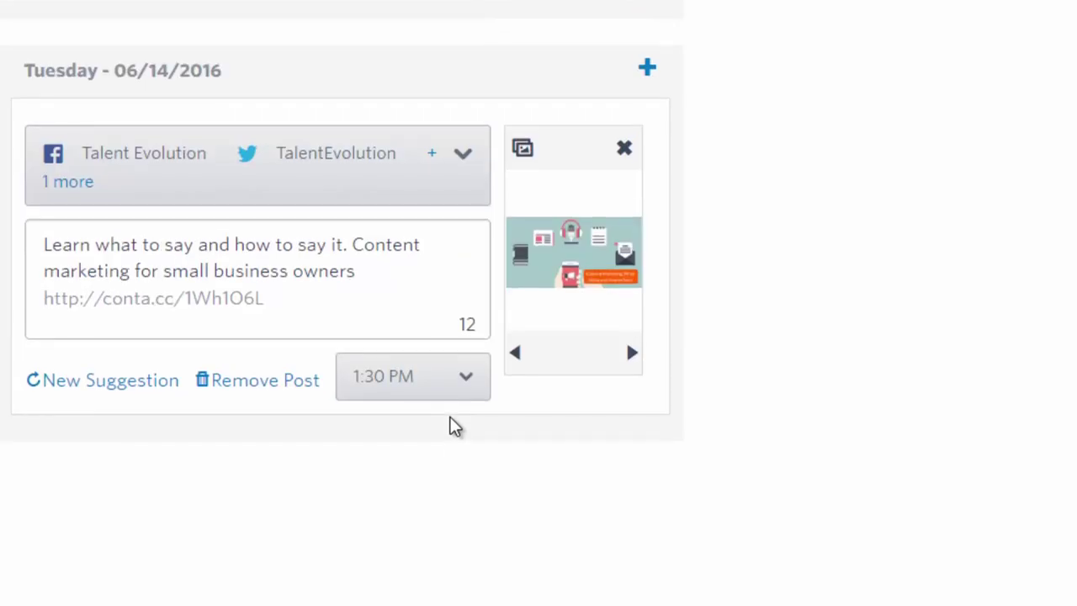
{"action": "scroll", "coordinate": [451, 426], "scroll_direction": "up", "scroll_amount": 10}
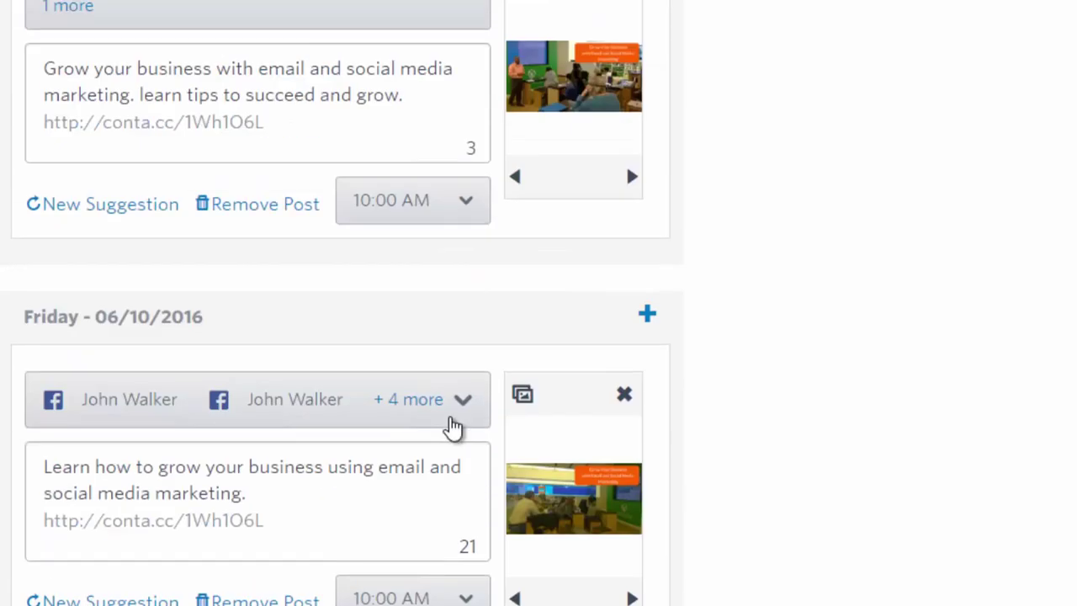
{"action": "scroll", "coordinate": [451, 425], "scroll_direction": "up", "scroll_amount": 4}
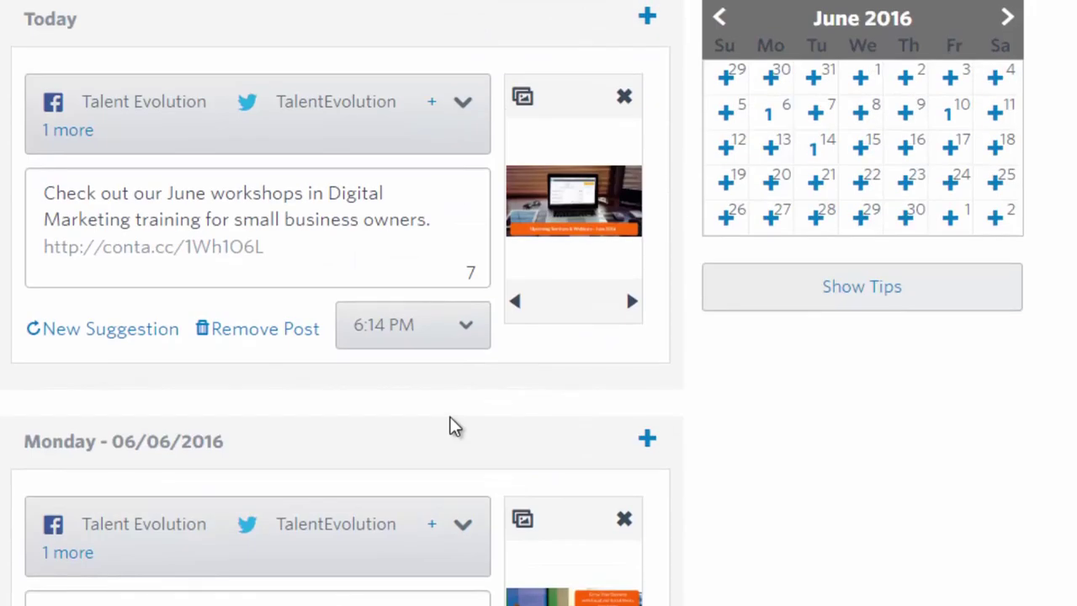
{"action": "scroll", "coordinate": [455, 425], "scroll_direction": "up", "scroll_amount": 2}
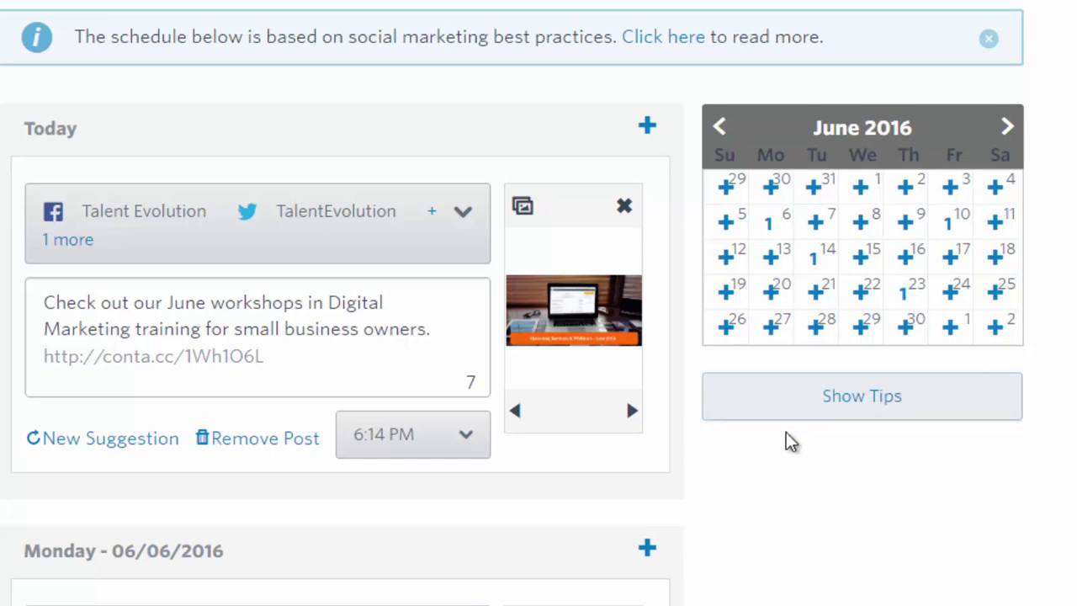
{"action": "scroll", "coordinate": [791, 441], "scroll_direction": "down", "scroll_amount": 4}
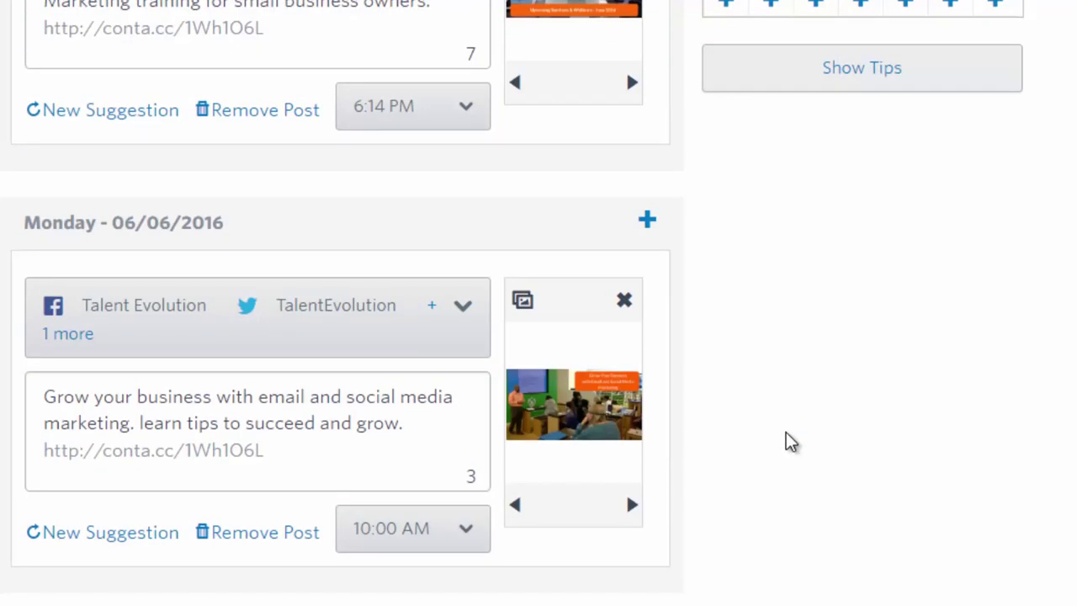
{"action": "scroll", "coordinate": [786, 433], "scroll_direction": "down", "scroll_amount": 1}
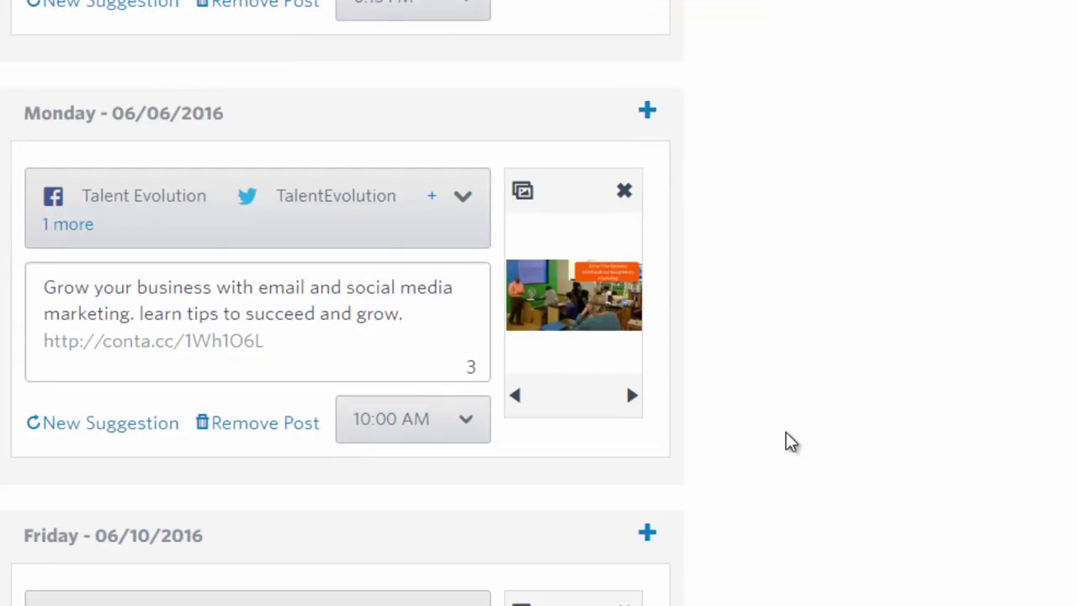
{"action": "scroll", "coordinate": [786, 434], "scroll_direction": "down", "scroll_amount": 1}
{"action": "scroll", "coordinate": [786, 433], "scroll_direction": "down", "scroll_amount": 3}
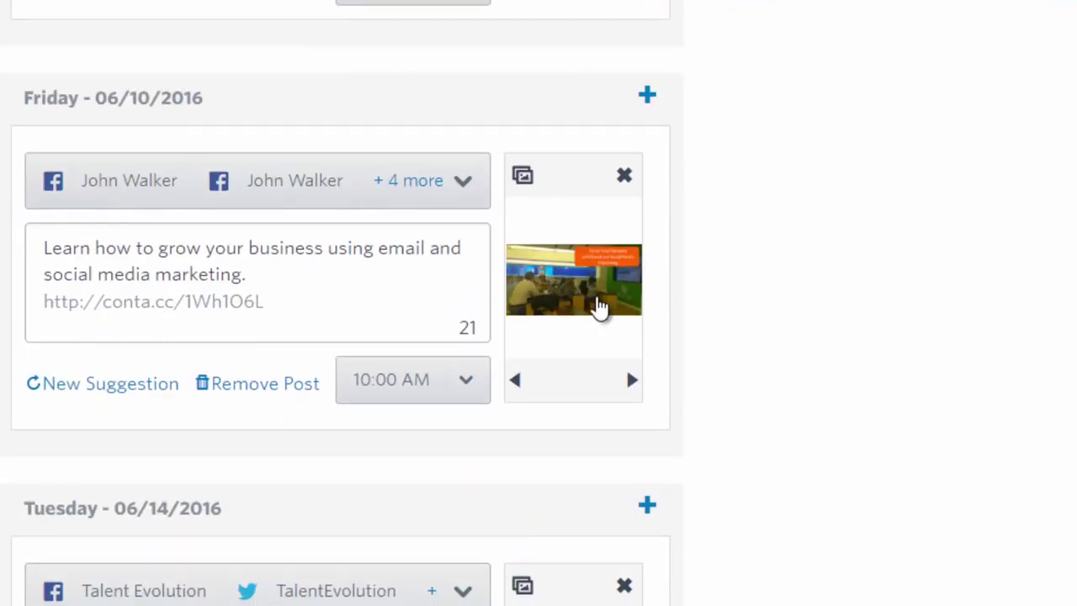
Swap the Friday 06/10 post's classroom photo for the Free Webinar - 2.png laptop image
{"action": "left_click", "coordinate": [523, 178]}
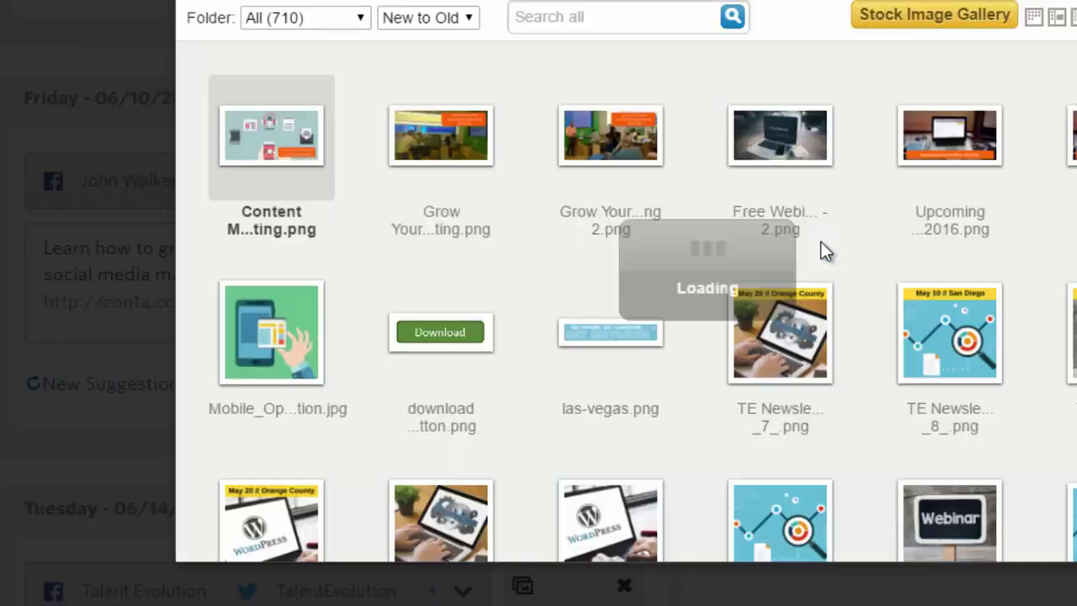
{"action": "mouse_move", "coordinate": [822, 244]}
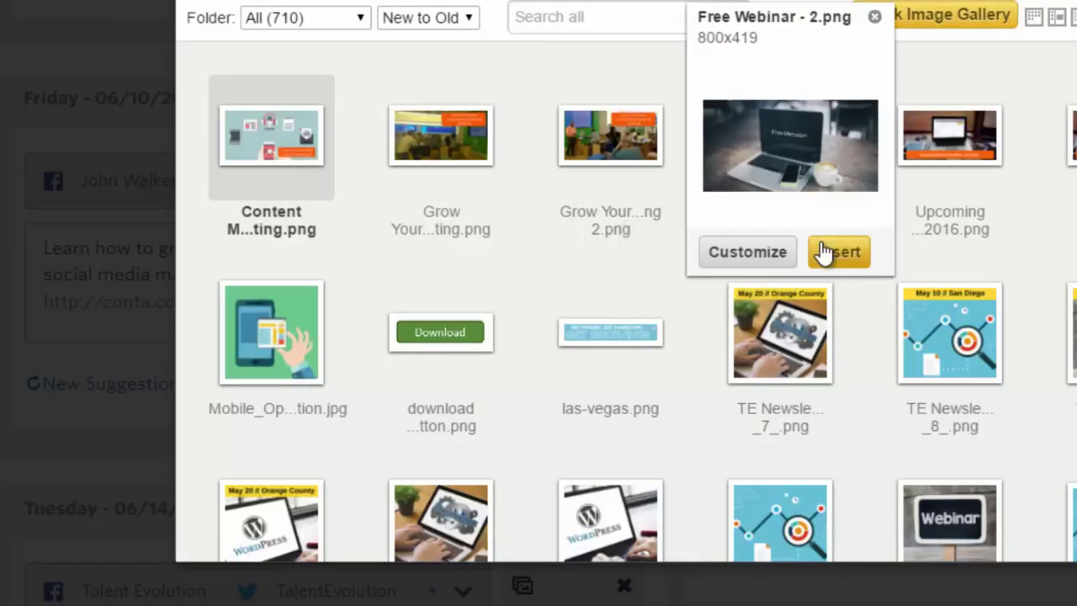
{"action": "mouse_move", "coordinate": [750, 147]}
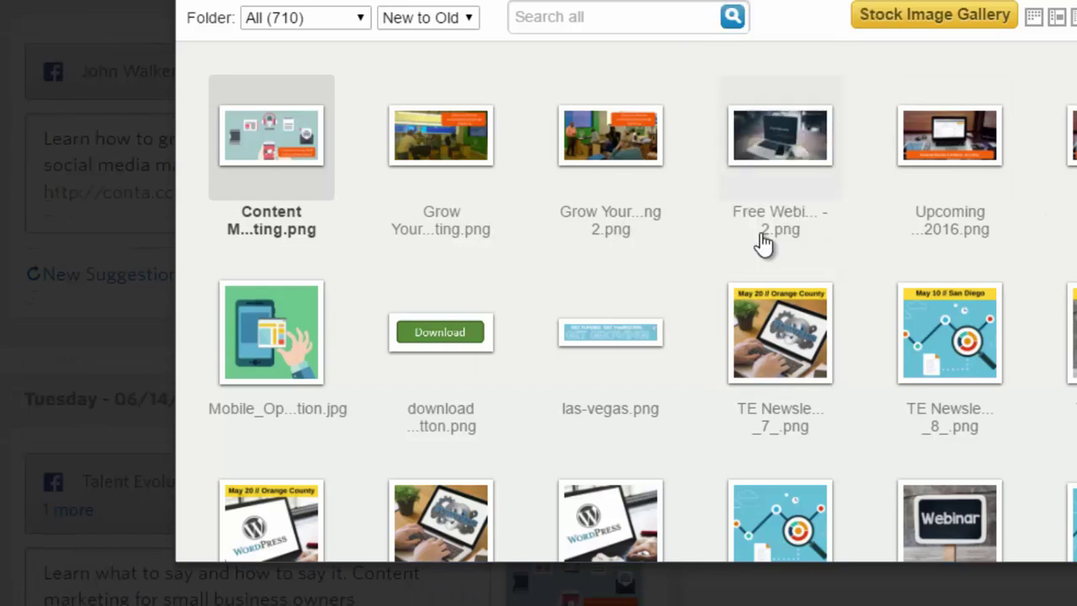
{"action": "left_click", "coordinate": [833, 263]}
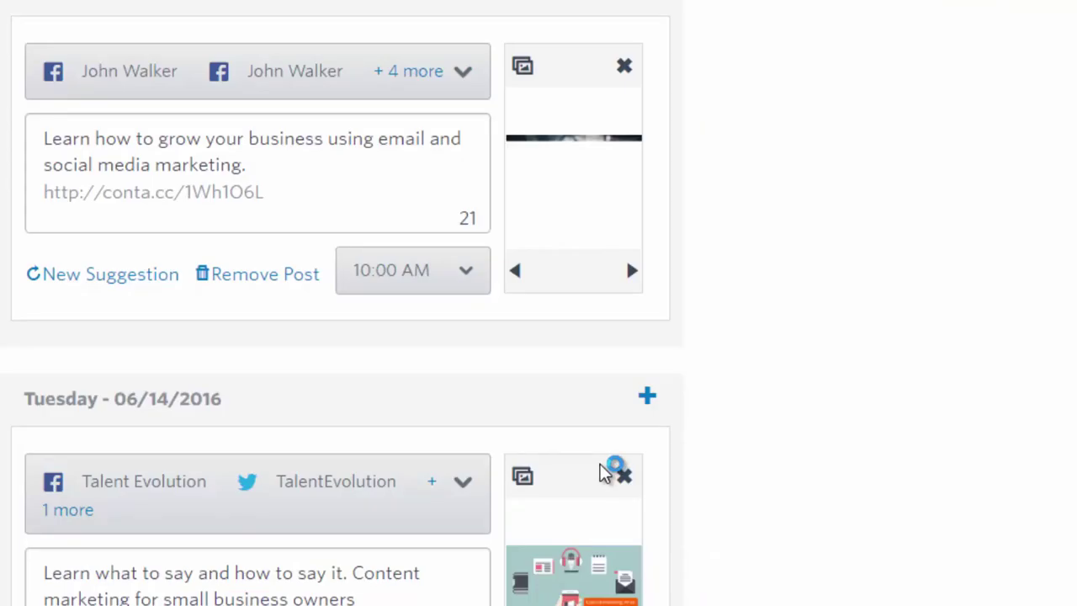
{"action": "scroll", "coordinate": [605, 471], "scroll_direction": "down", "scroll_amount": 3}
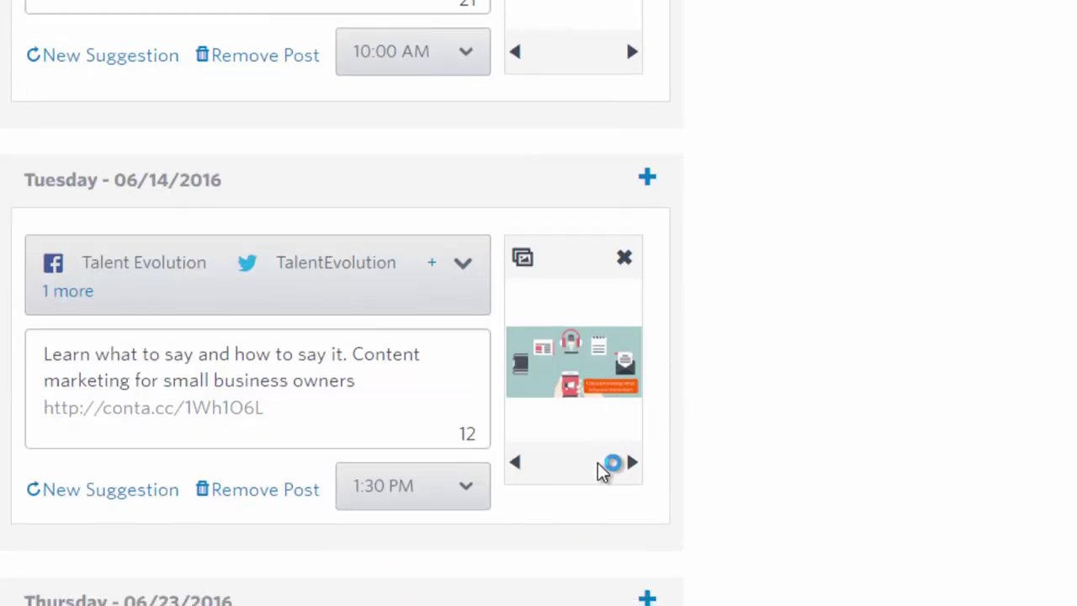
{"action": "scroll", "coordinate": [604, 472], "scroll_direction": "down", "scroll_amount": 2}
{"action": "scroll", "coordinate": [599, 464], "scroll_direction": "down", "scroll_amount": 5}
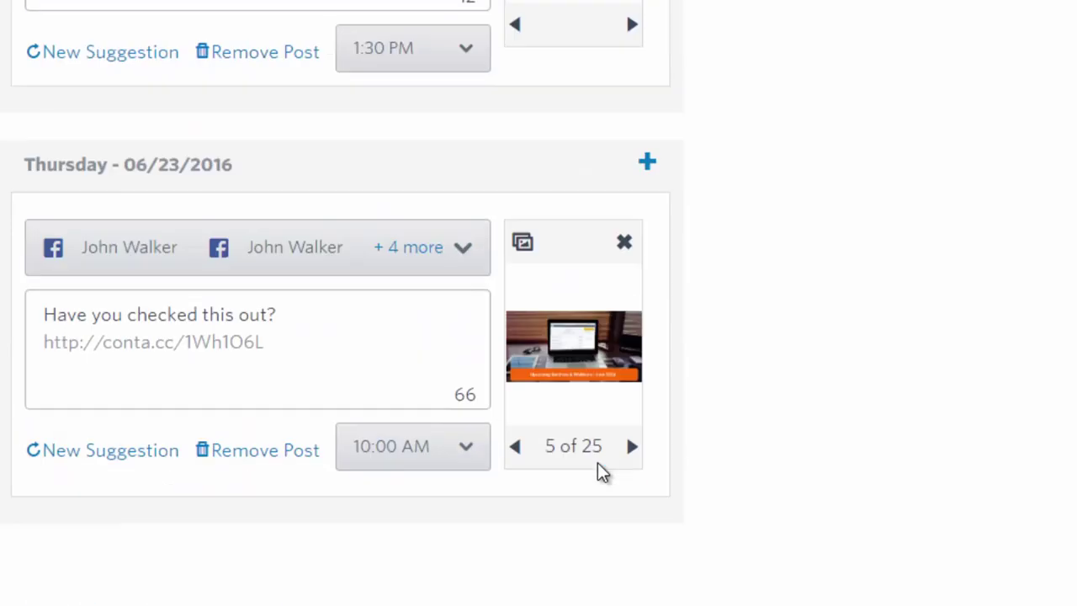
{"action": "scroll", "coordinate": [600, 468], "scroll_direction": "up", "scroll_amount": 13}
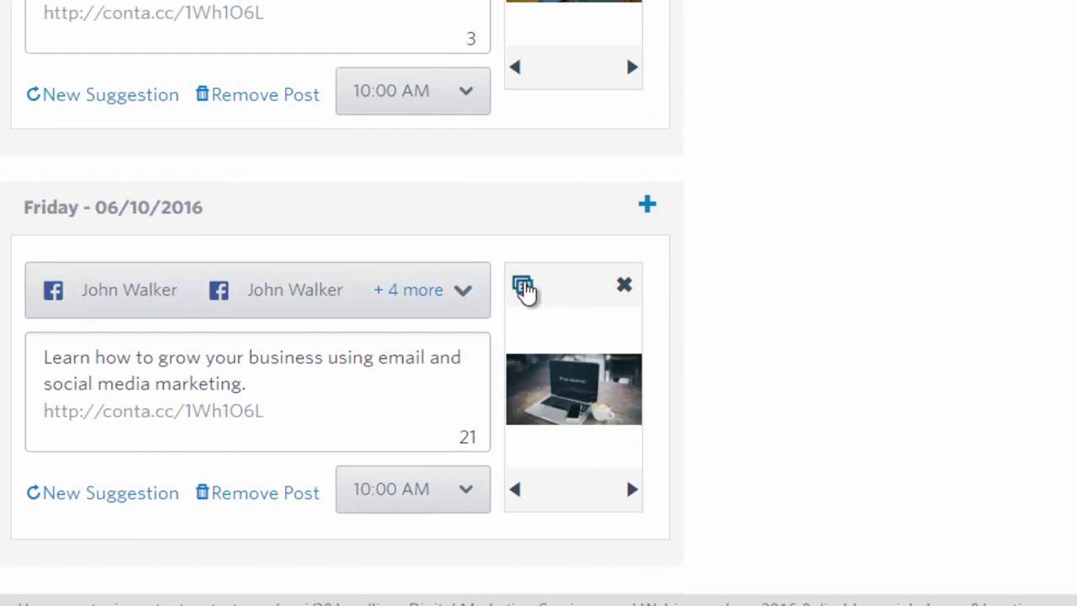
Put the Grow Your Business classroom photo with orange banner back on the Friday post
{"action": "left_click", "coordinate": [525, 287]}
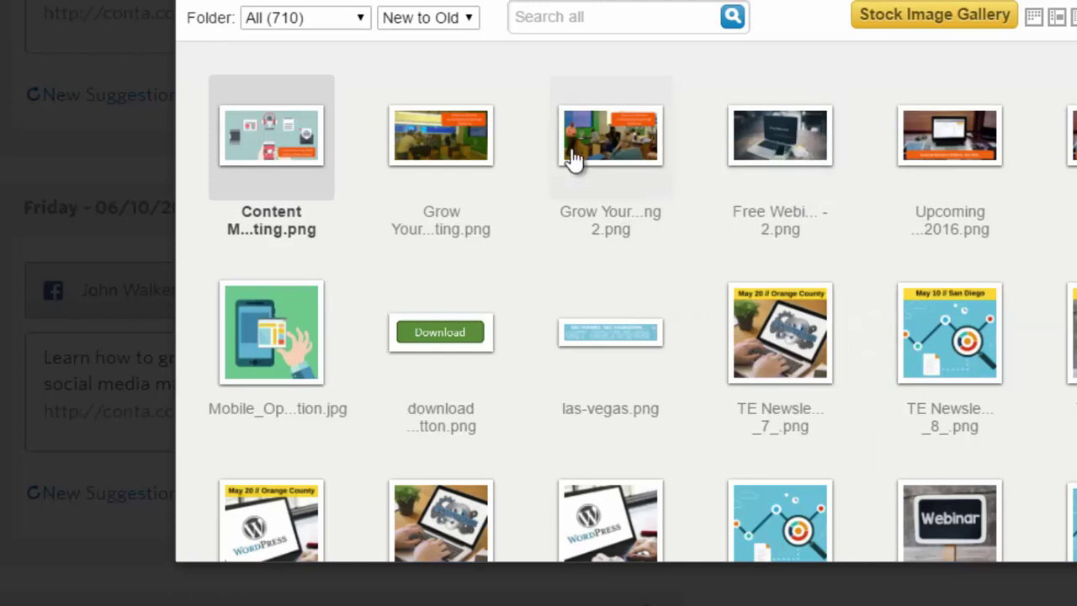
{"action": "mouse_move", "coordinate": [592, 135]}
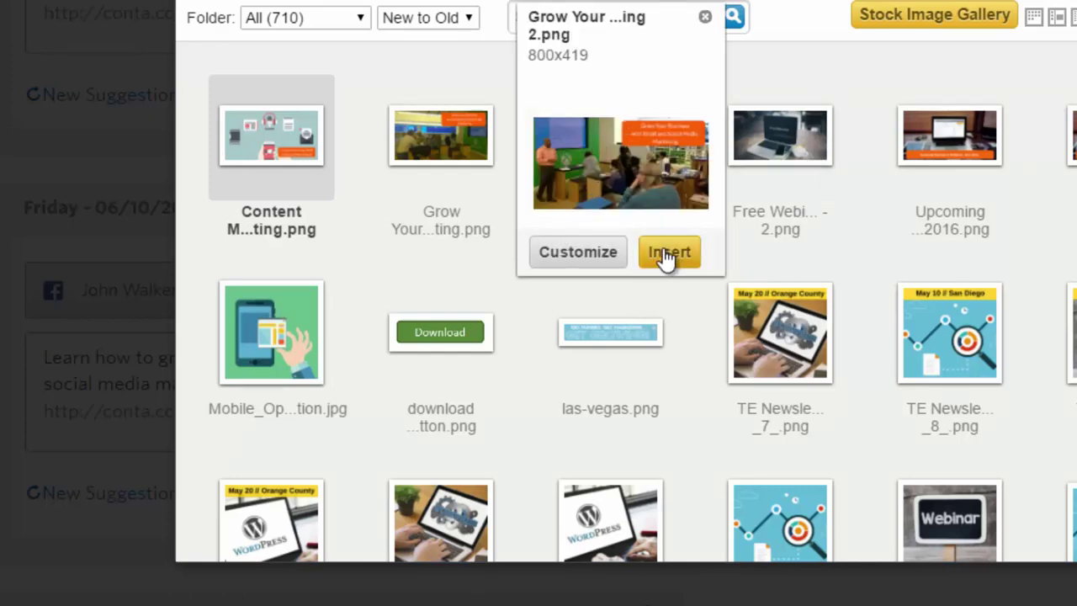
{"action": "mouse_move", "coordinate": [458, 143]}
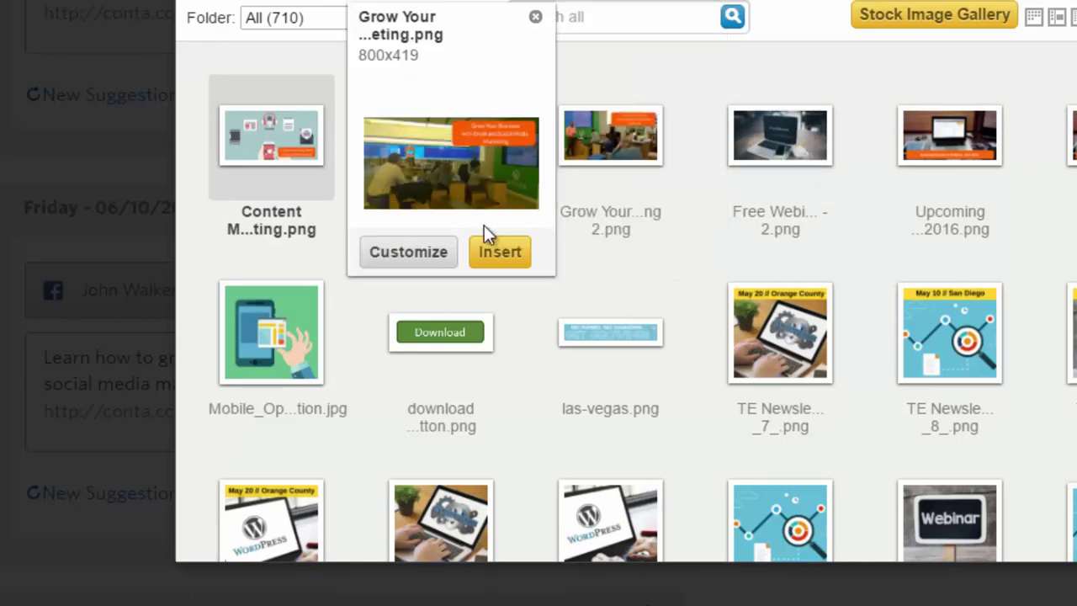
{"action": "left_click", "coordinate": [498, 252]}
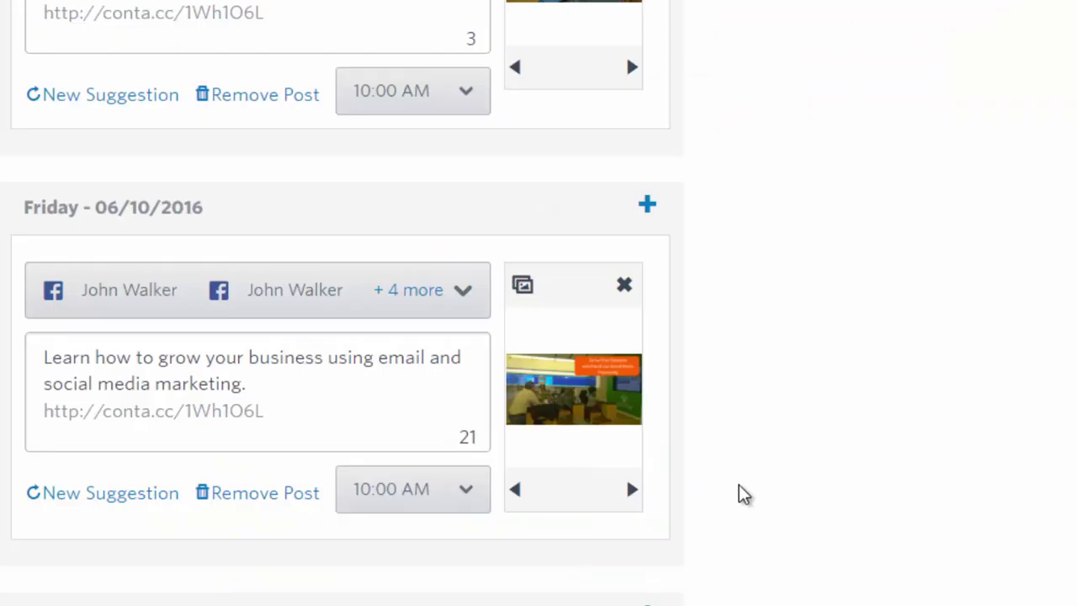
{"action": "scroll", "coordinate": [740, 487], "scroll_direction": "down", "scroll_amount": 10}
Set the Thursday 06/23/2016 post's image to Free Webinar - 2.png
{"action": "scroll", "coordinate": [739, 495], "scroll_direction": "down", "scroll_amount": 2}
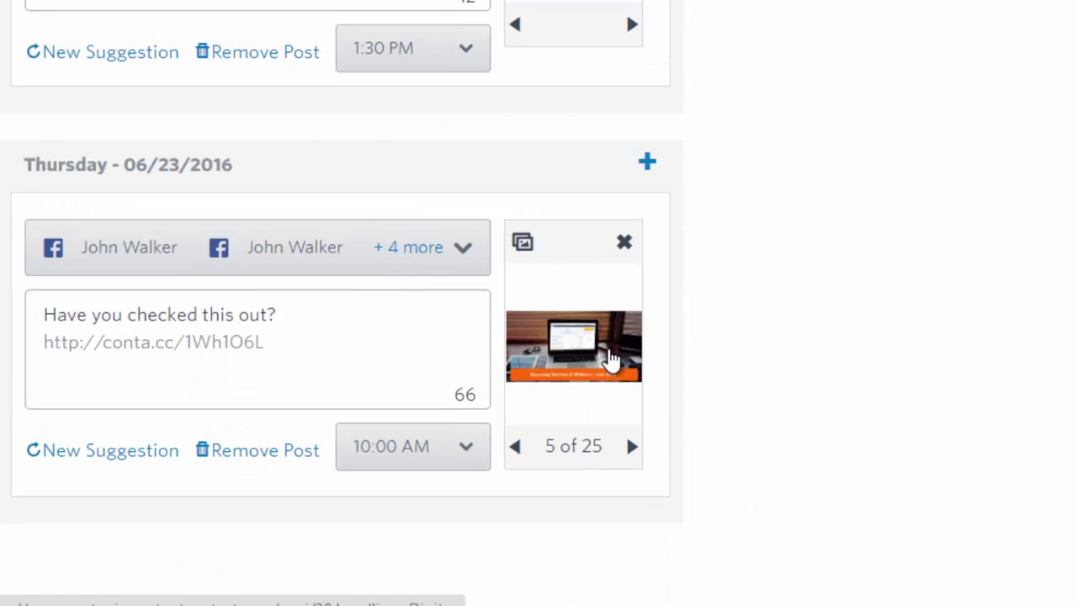
{"action": "left_click", "coordinate": [610, 358]}
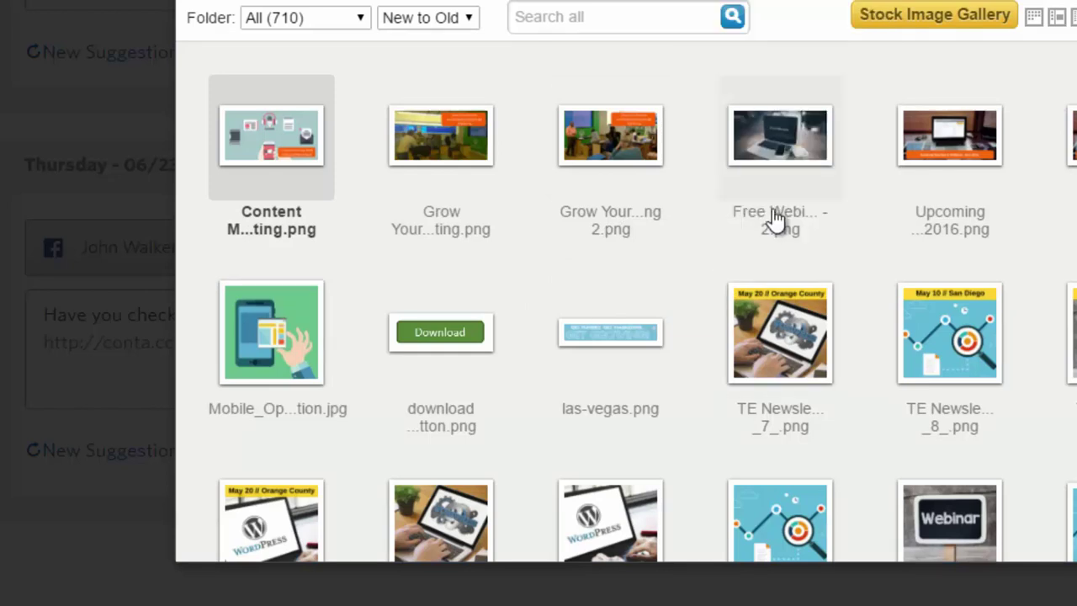
{"action": "left_click", "coordinate": [768, 253]}
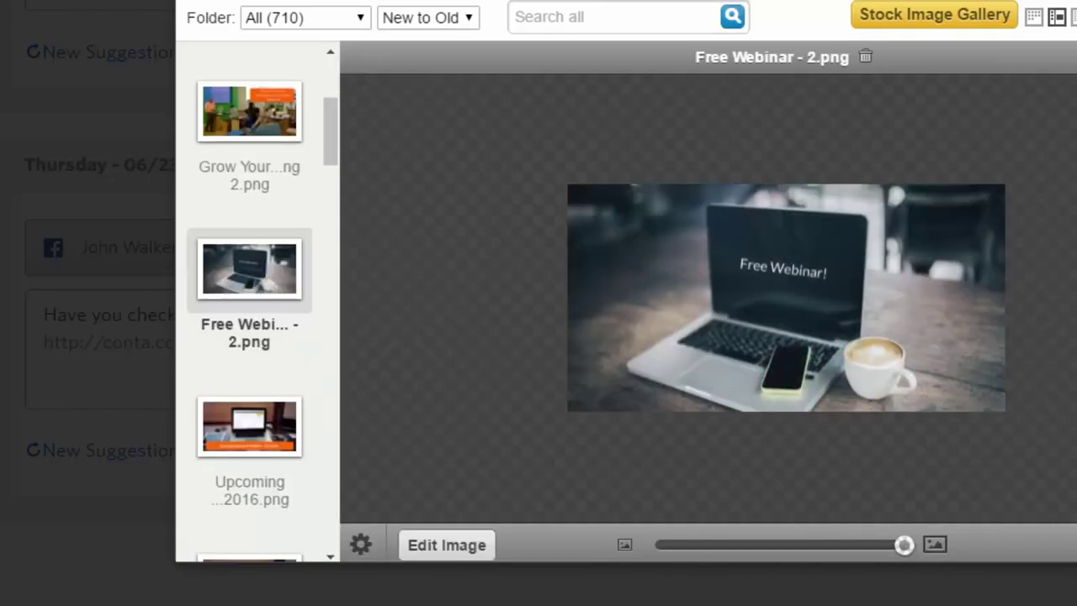
{"action": "double_click", "coordinate": [768, 253]}
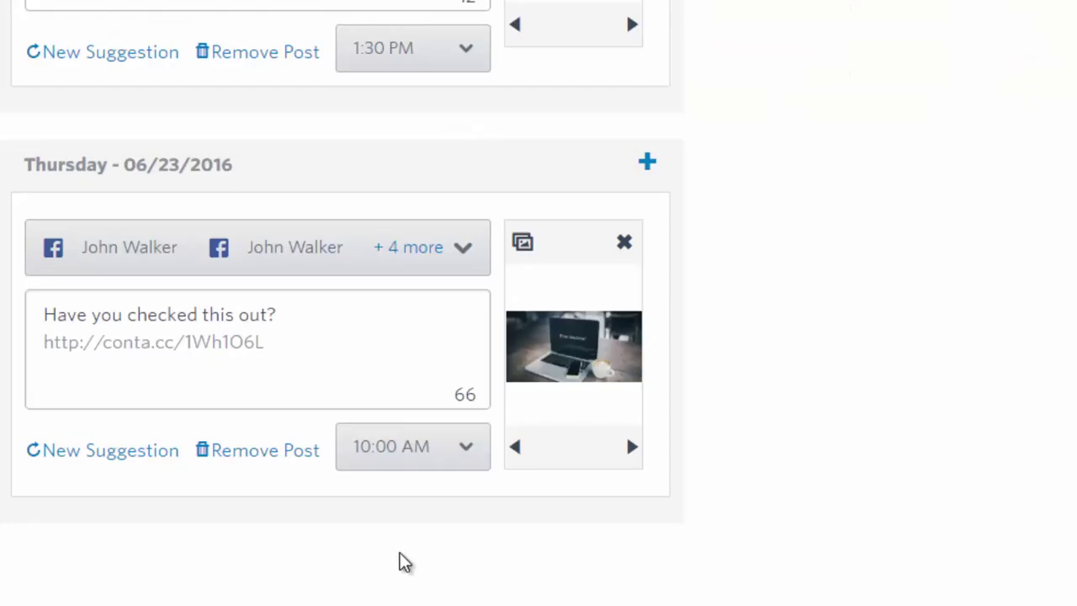
Reword the post to 'Learn the ins and outs of Constant Contact, Live demo of the email marketing platform.'
{"action": "left_click_drag", "start_coordinate": [344, 314], "coordinate": [36, 314]}
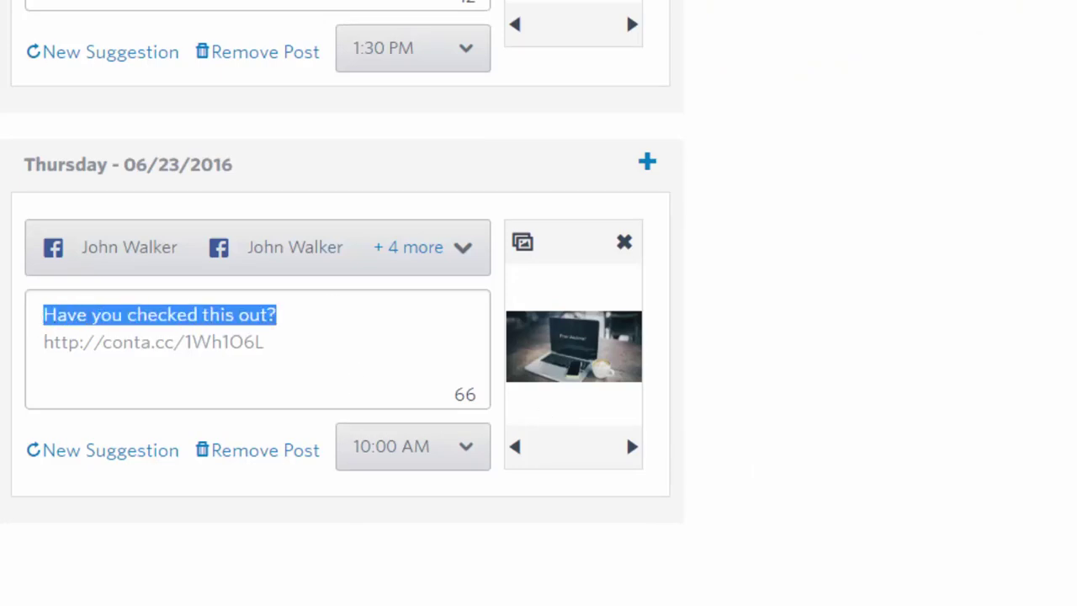
{"action": "type", "text": "Lean"}
{"action": "key", "text": "BackSpace"}
{"action": "type", "text": "rn the ins and outs of Constant Contact, Live"}
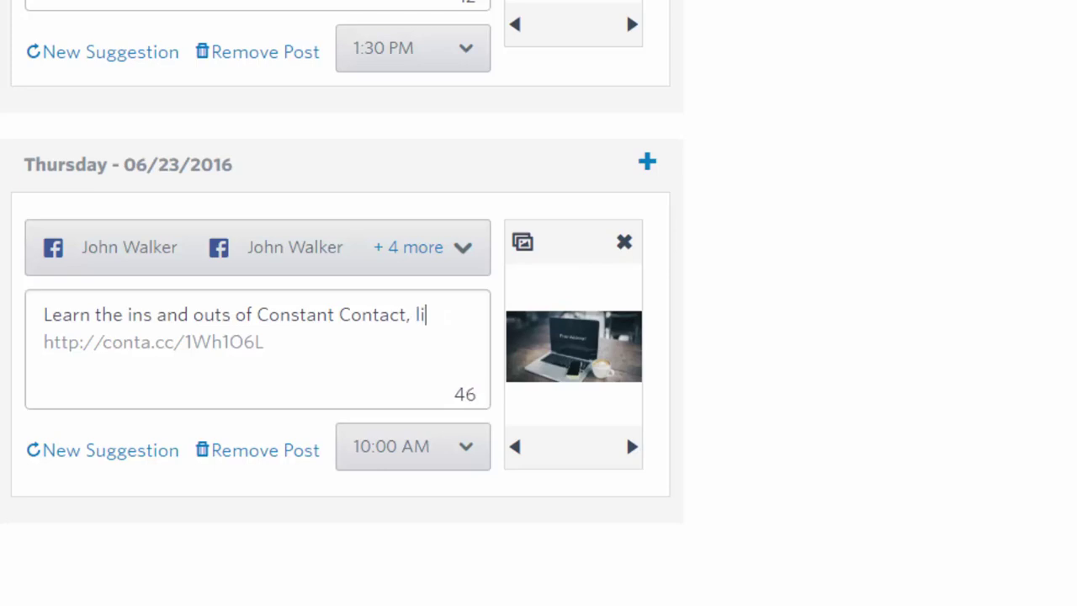
{"action": "type", "text": " doem"}
{"action": "key", "text": "BackSpace"}
{"action": "key", "text": "BackSpace"}
{"action": "type", "text": "me"}
{"action": "key", "text": "BackSpace"}
{"action": "key", "text": "BackSpace"}
{"action": "key", "text": "BackSpace"}
{"action": "type", "text": "em"}
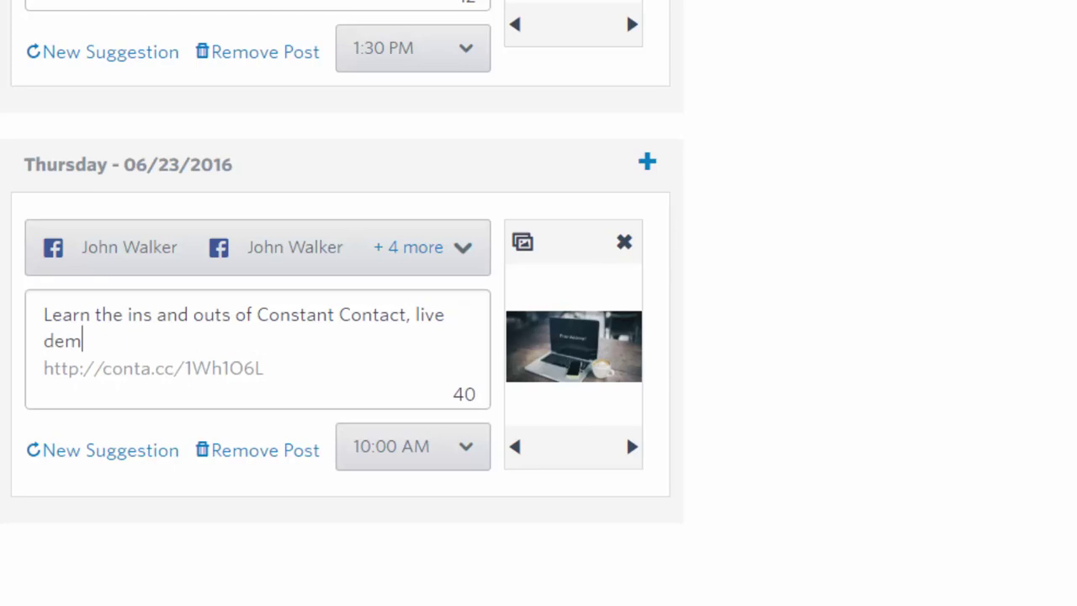
{"action": "type", "text": "o to help your grow"}
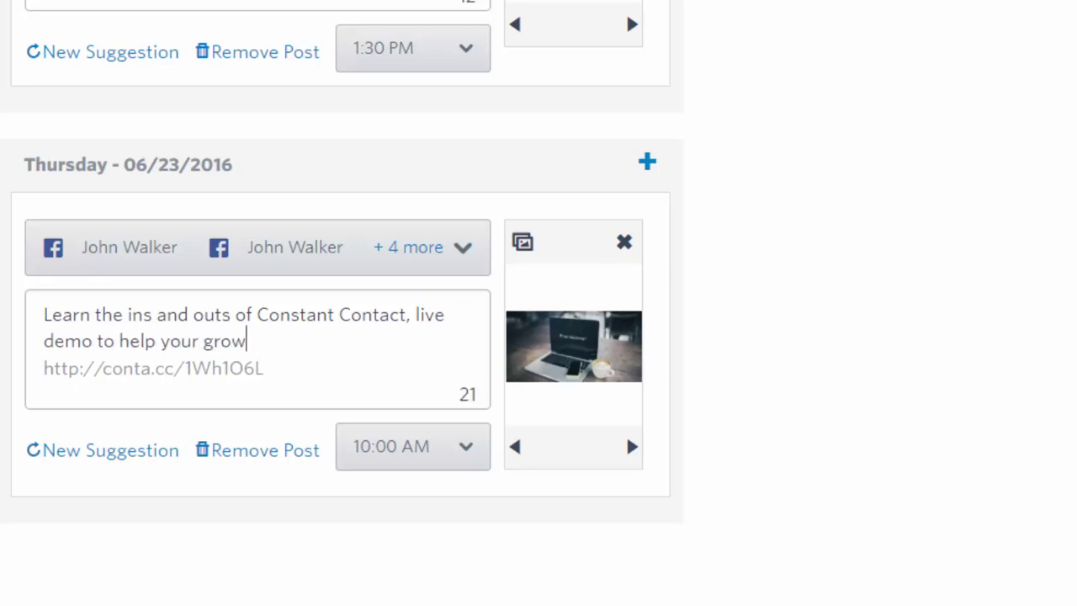
{"action": "type", "text": " your business."}
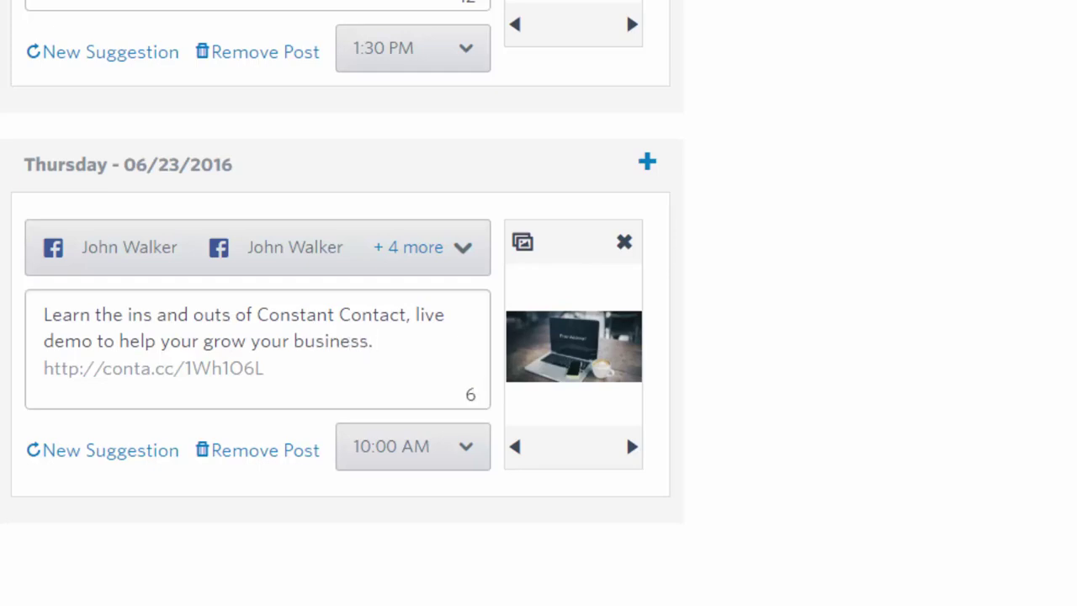
{"action": "key", "text": "BackSpace"}
{"action": "key", "text": "BackSpace"}
{"action": "key", "text": "BackSpace"}
{"action": "key", "text": "BackSpace"}
{"action": "key", "text": "BackSpace"}
{"action": "key", "text": "BackSpace"}
{"action": "key", "text": "BackSpace"}
{"action": "key", "text": "BackSpace"}
{"action": "key", "text": "BackSpace"}
{"action": "key", "text": "BackSpace"}
{"action": "key", "text": "BackSpace"}
{"action": "key", "text": "BackSpace"}
{"action": "key", "text": "BackSpace"}
{"action": "key", "text": "BackSpace"}
{"action": "key", "text": "BackSpace"}
{"action": "key", "text": "BackSpace"}
{"action": "key", "text": "BackSpace"}
{"action": "key", "text": "BackSpace"}
{"action": "key", "text": "BackSpace"}
{"action": "key", "text": "BackSpace"}
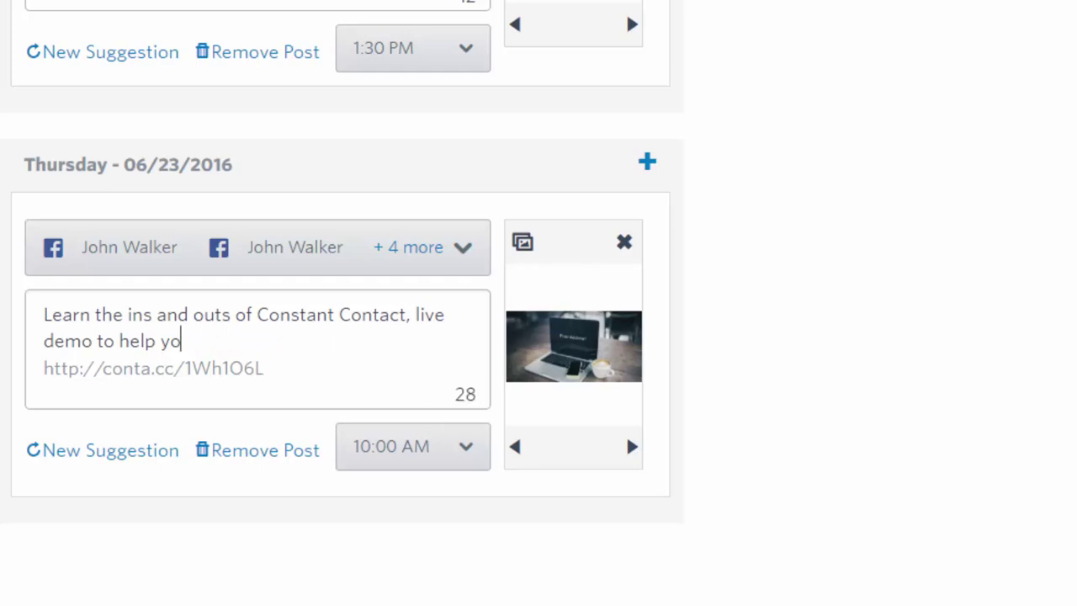
{"action": "key", "text": "BackSpace"}
{"action": "key", "text": "BackSpace"}
{"action": "key", "text": "BackSpace"}
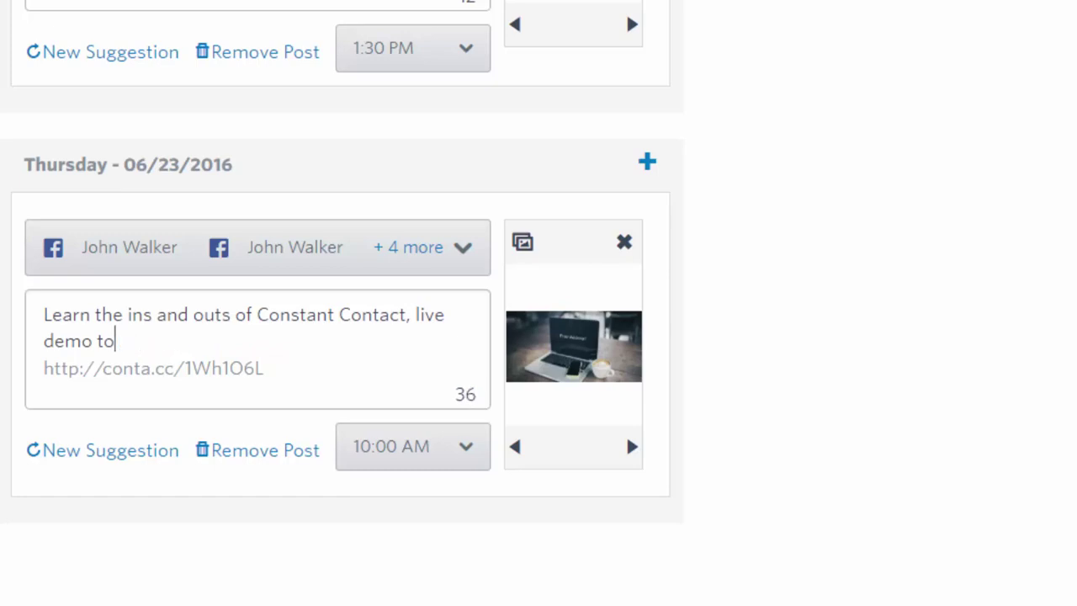
{"action": "key", "text": "BackSpace"}
{"action": "key", "text": "BackSpace"}
{"action": "key", "text": "BackSpace"}
{"action": "type", "text": "of"}
{"action": "type", "text": " teh"}
{"action": "key", "text": "BackSpace"}
{"action": "type", "text": "e emai"}
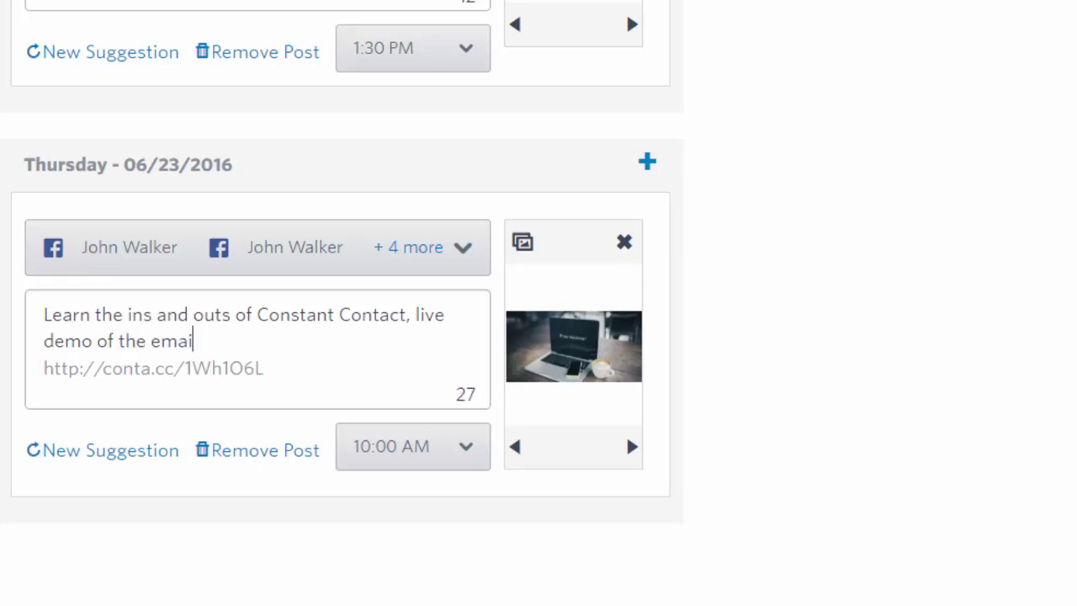
{"action": "type", "text": "l marketing play"}
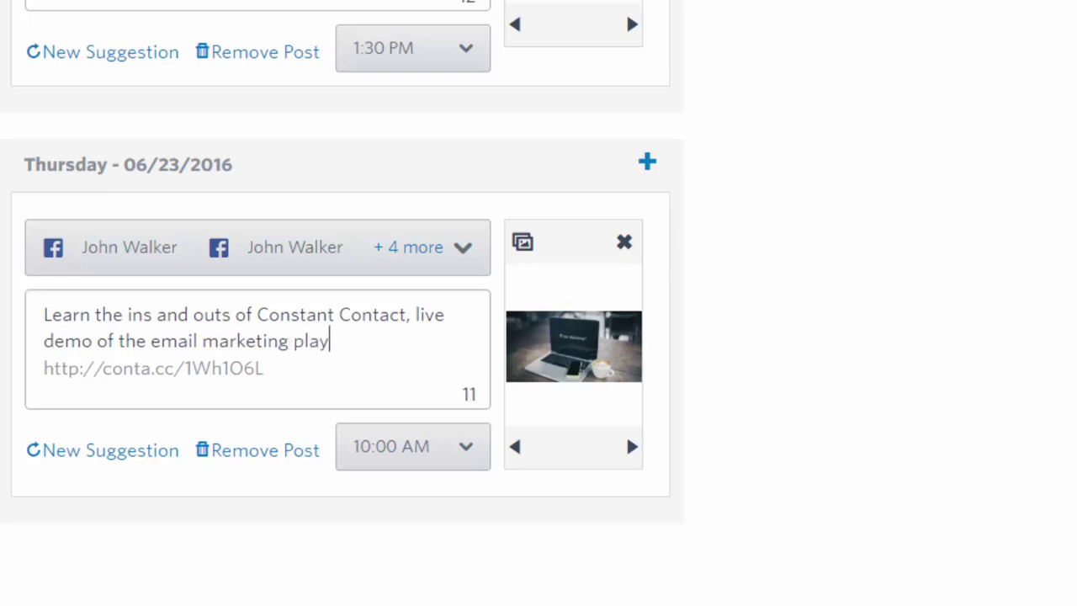
{"action": "key", "text": "BackSpace"}
{"action": "type", "text": "tform."}
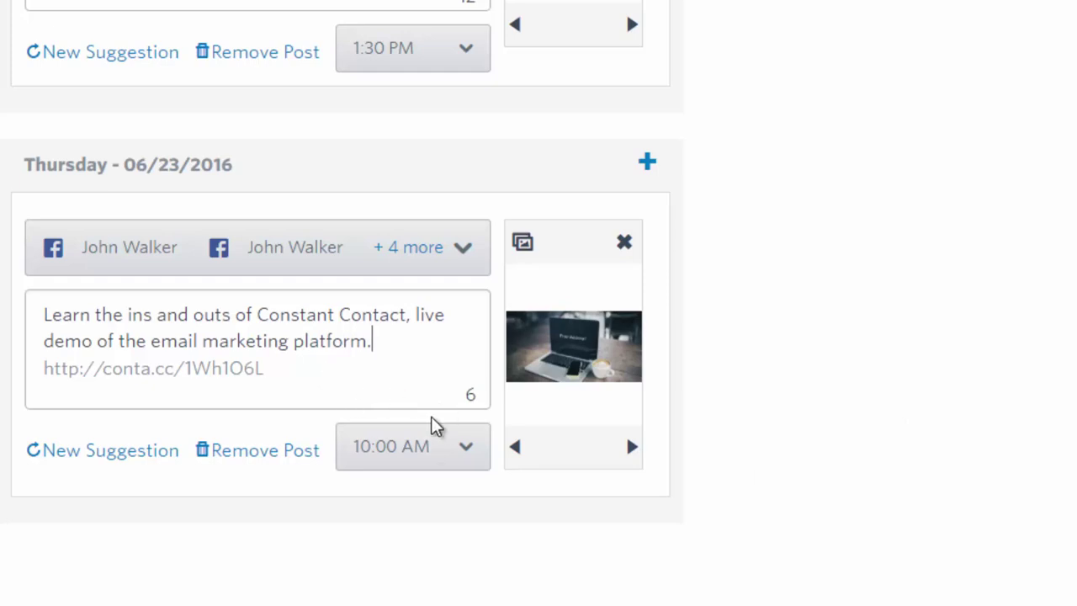
Uncheck the personal Twitter account and both personal Facebook accounts on the Thursday post
{"action": "scroll", "coordinate": [433, 423], "scroll_direction": "up", "scroll_amount": 3}
{"action": "scroll", "coordinate": [293, 186], "scroll_direction": "up", "scroll_amount": 3}
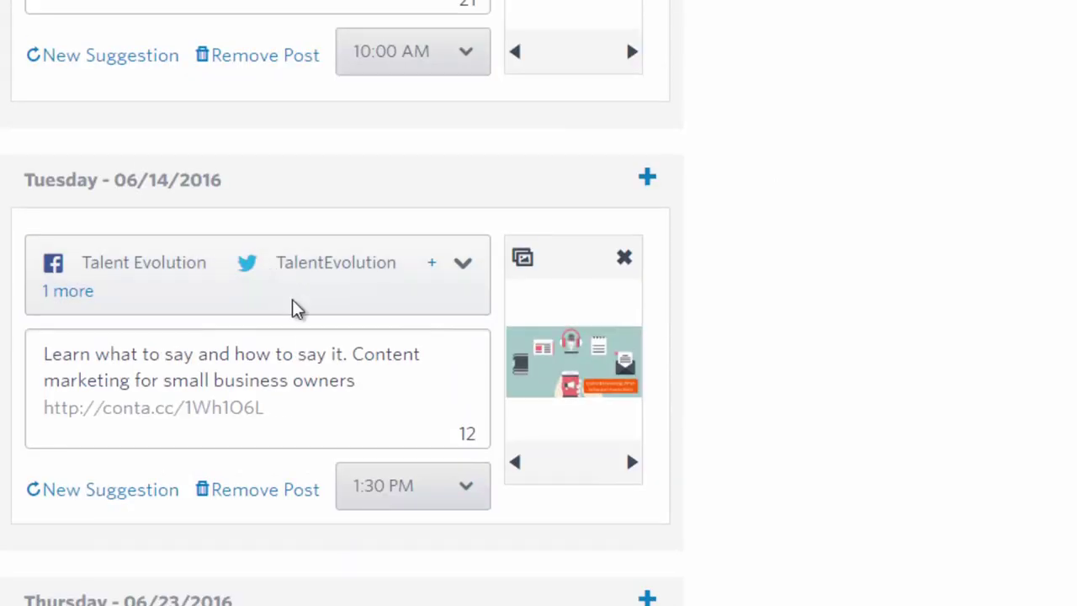
{"action": "scroll", "coordinate": [298, 328], "scroll_direction": "up", "scroll_amount": 2}
{"action": "scroll", "coordinate": [301, 345], "scroll_direction": "up", "scroll_amount": 3}
{"action": "scroll", "coordinate": [301, 345], "scroll_direction": "up", "scroll_amount": 4}
{"action": "scroll", "coordinate": [301, 345], "scroll_direction": "up", "scroll_amount": 7}
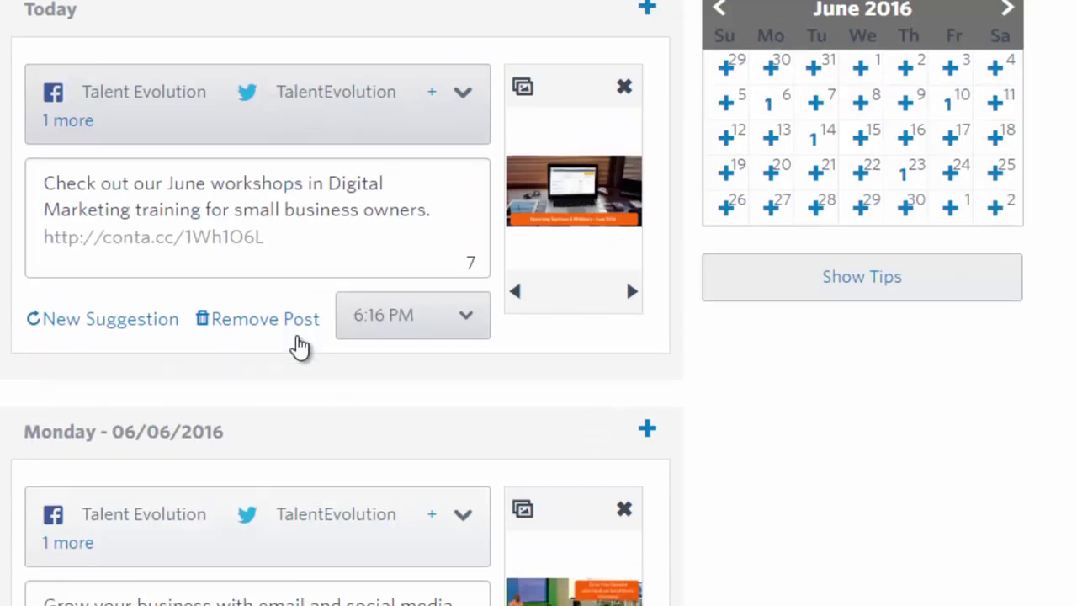
{"action": "scroll", "coordinate": [301, 345], "scroll_direction": "up", "scroll_amount": 1}
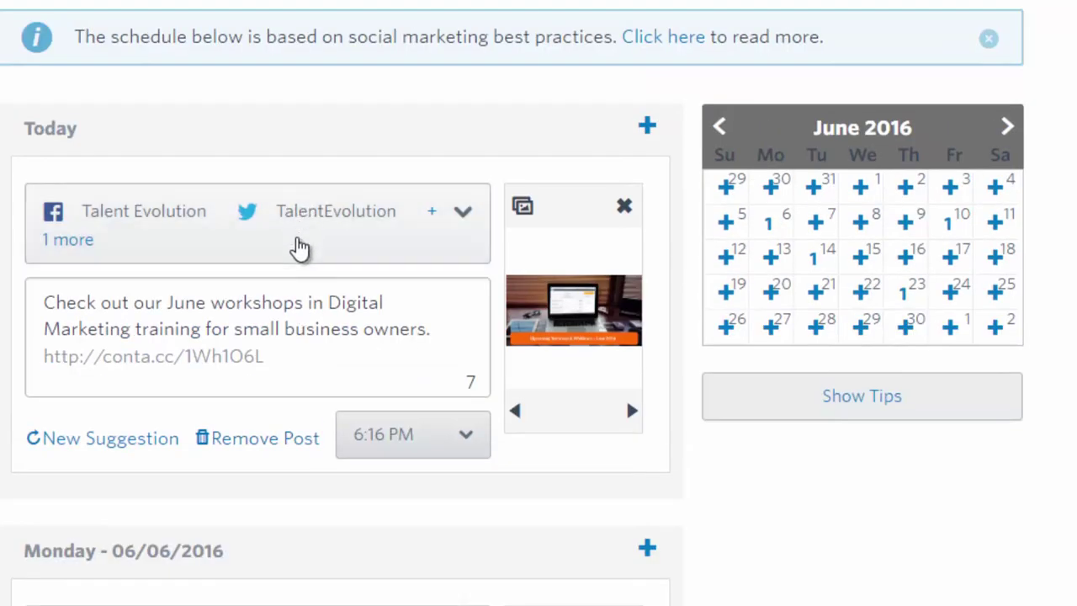
{"action": "scroll", "coordinate": [301, 245], "scroll_direction": "down", "scroll_amount": 7}
{"action": "scroll", "coordinate": [301, 247], "scroll_direction": "down", "scroll_amount": 11}
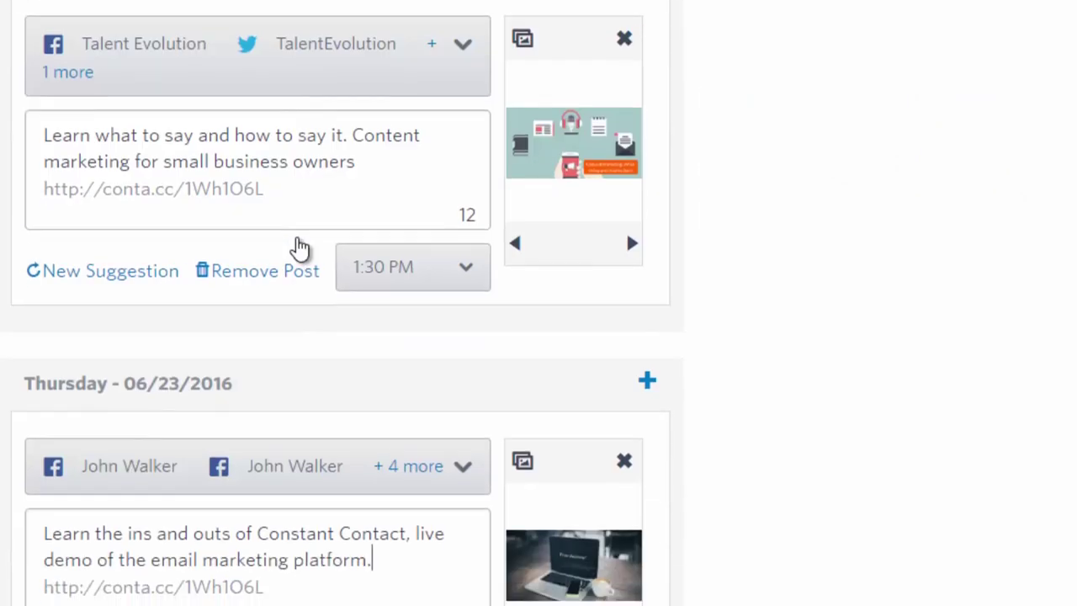
{"action": "left_click", "coordinate": [404, 263]}
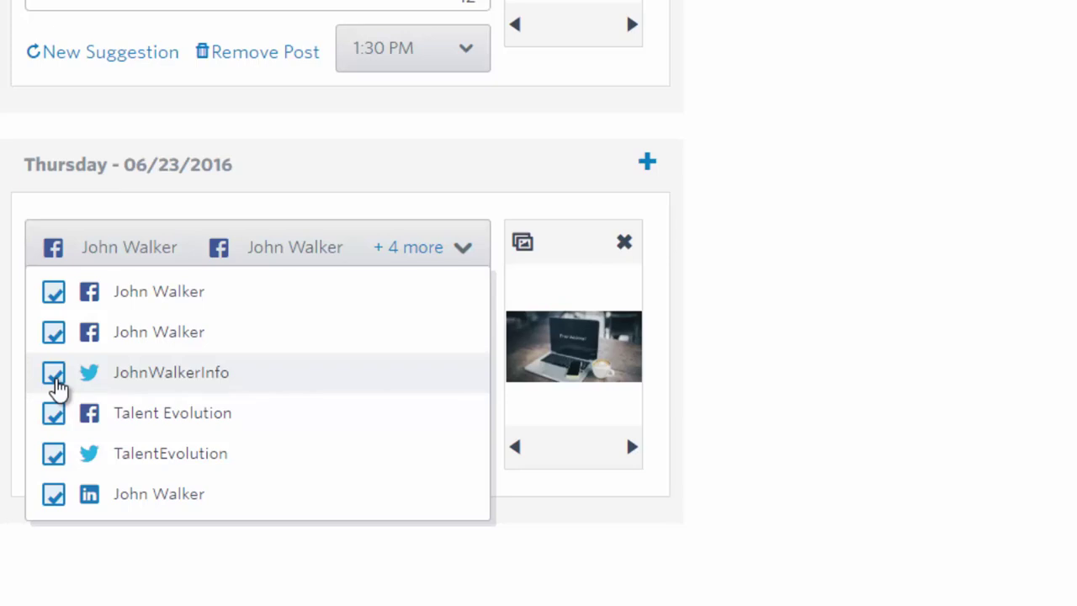
{"action": "left_click", "coordinate": [53, 372]}
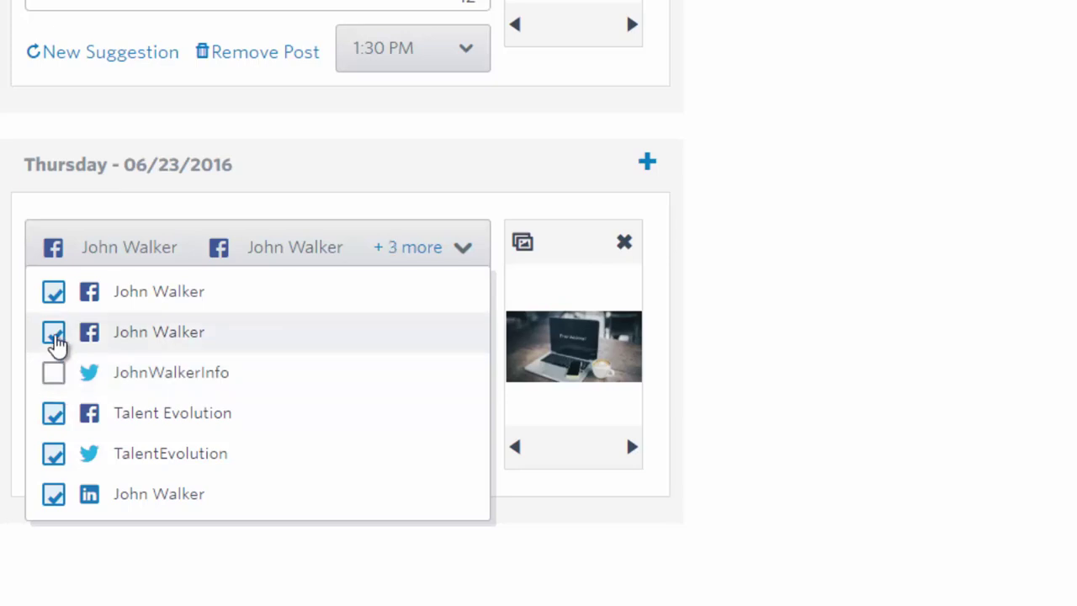
{"action": "left_click", "coordinate": [53, 334]}
{"action": "left_click", "coordinate": [53, 294]}
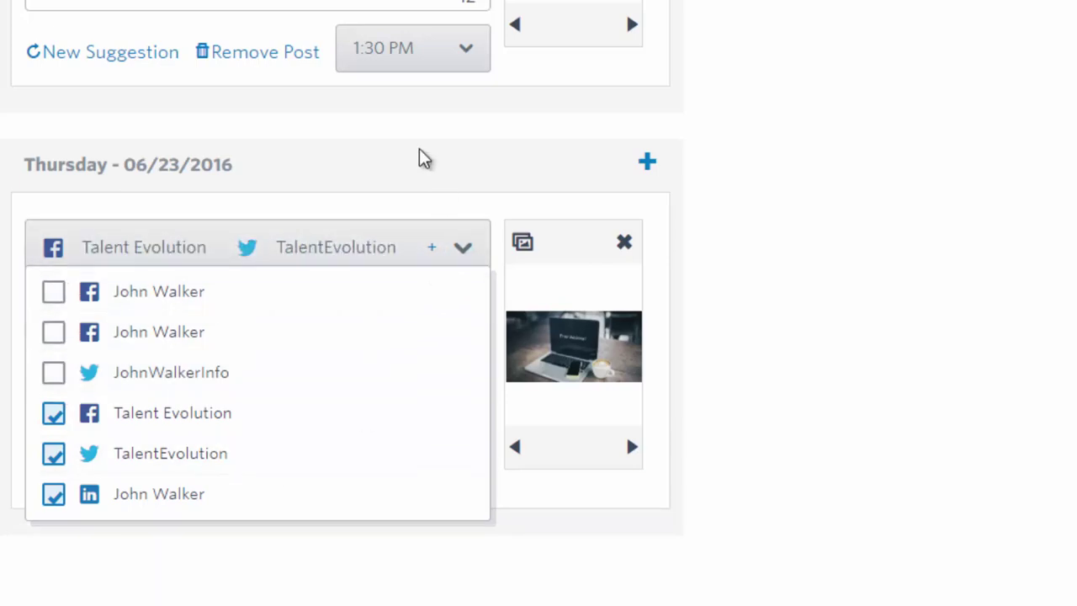
{"action": "left_click", "coordinate": [424, 159]}
{"action": "scroll", "coordinate": [910, 536], "scroll_direction": "up", "scroll_amount": 15}
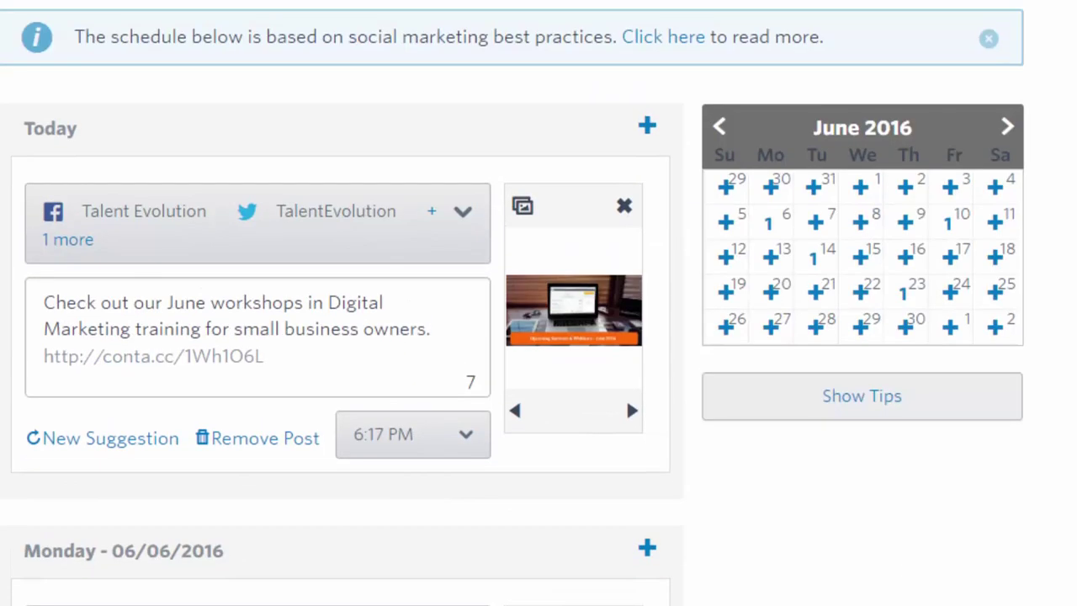
{"action": "scroll", "coordinate": [512, 303], "scroll_direction": "down", "scroll_amount": 5}
{"action": "scroll", "coordinate": [512, 303], "scroll_direction": "up", "scroll_amount": 5}
{"action": "scroll", "coordinate": [462, 286], "scroll_direction": "down", "scroll_amount": 2}
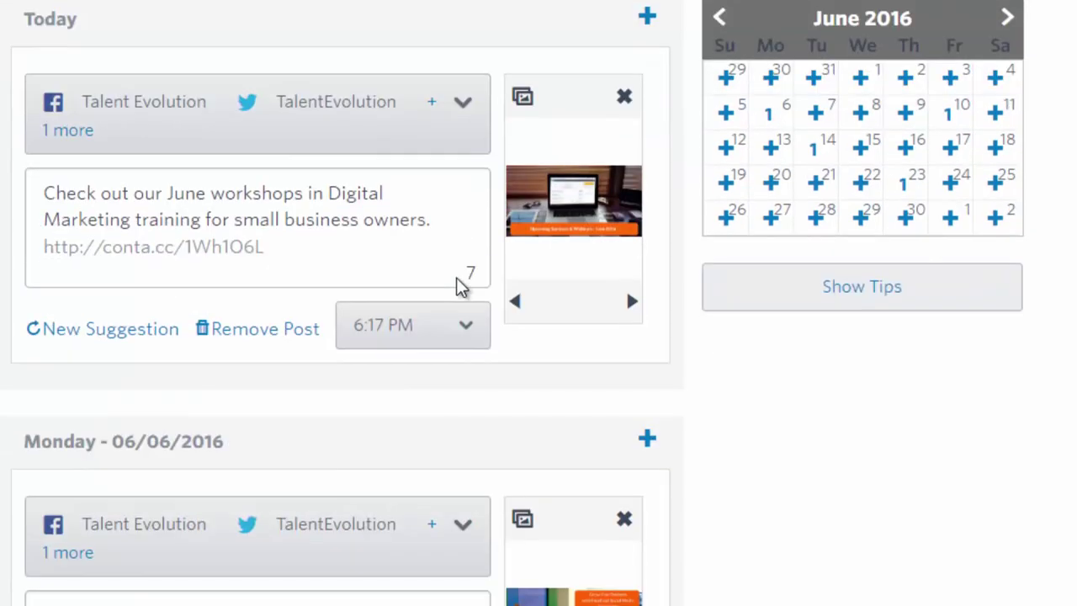
{"action": "scroll", "coordinate": [438, 320], "scroll_direction": "down", "scroll_amount": 5}
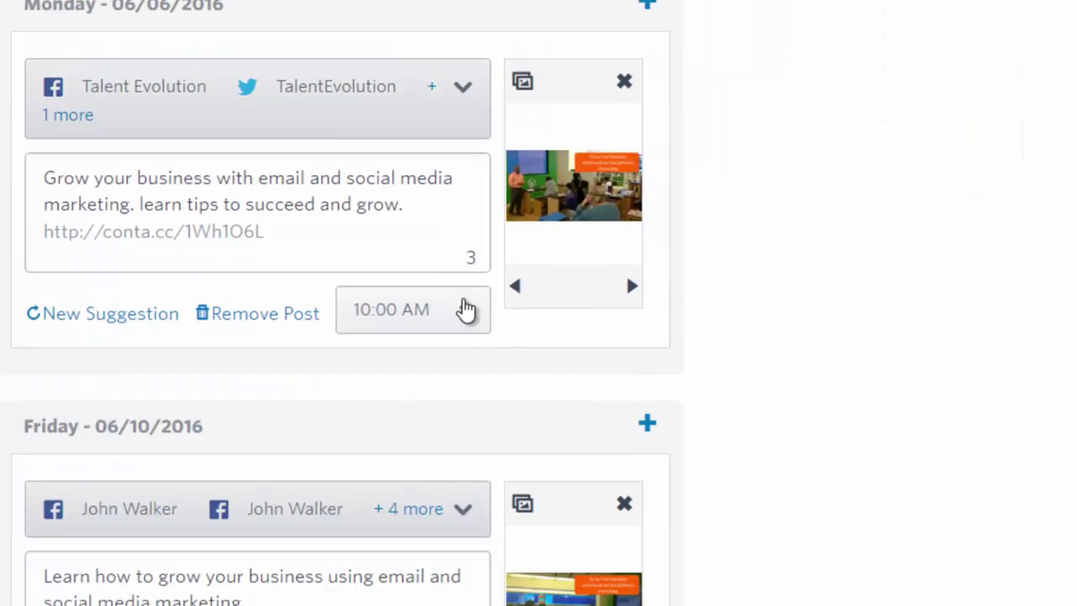
{"action": "scroll", "coordinate": [154, 260], "scroll_direction": "down", "scroll_amount": 5}
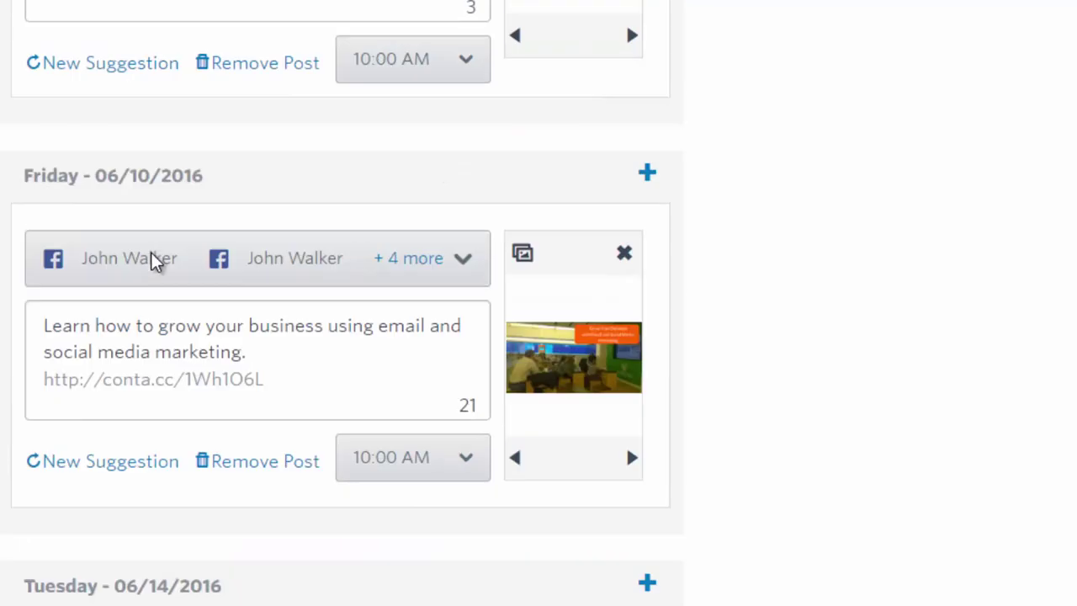
{"action": "scroll", "coordinate": [154, 260], "scroll_direction": "down", "scroll_amount": 6}
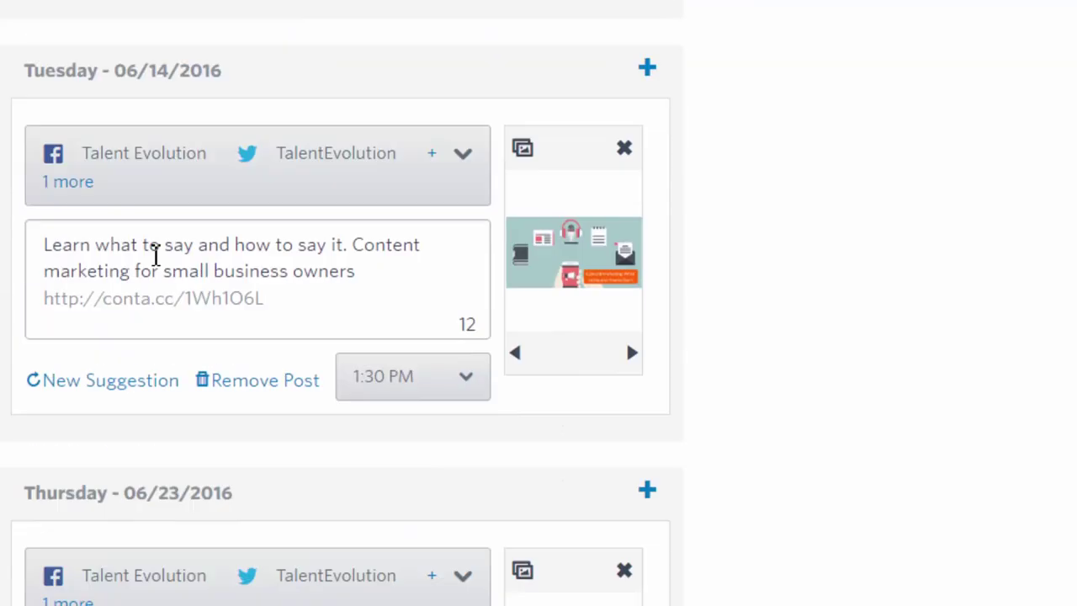
{"action": "scroll", "coordinate": [154, 260], "scroll_direction": "down", "scroll_amount": 1}
{"action": "scroll", "coordinate": [513, 413], "scroll_direction": "up", "scroll_amount": 5}
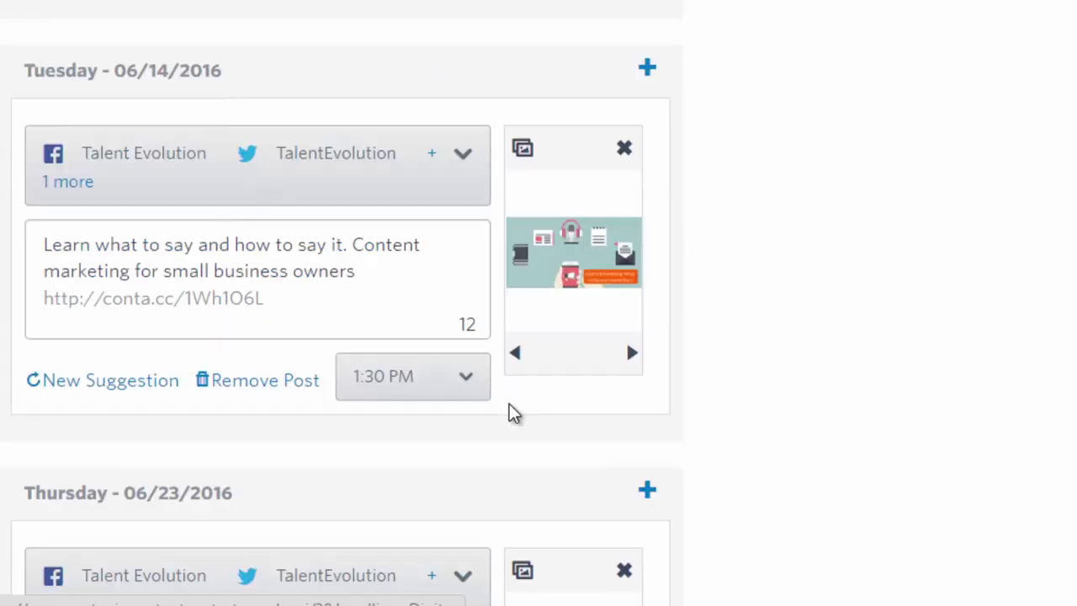
{"action": "scroll", "coordinate": [512, 414], "scroll_direction": "up", "scroll_amount": 10}
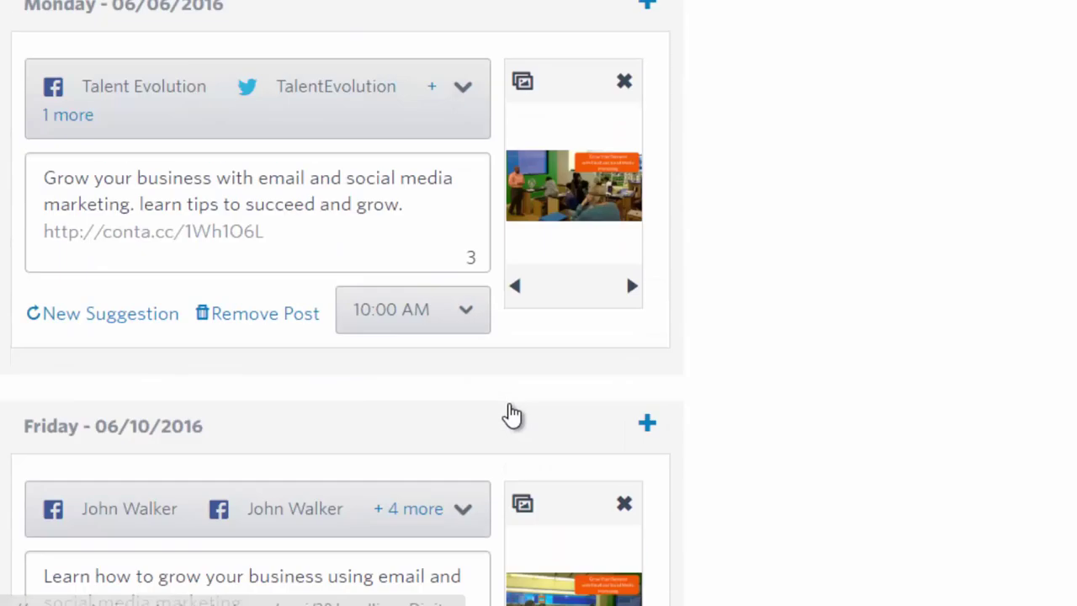
{"action": "scroll", "coordinate": [512, 413], "scroll_direction": "up", "scroll_amount": 3}
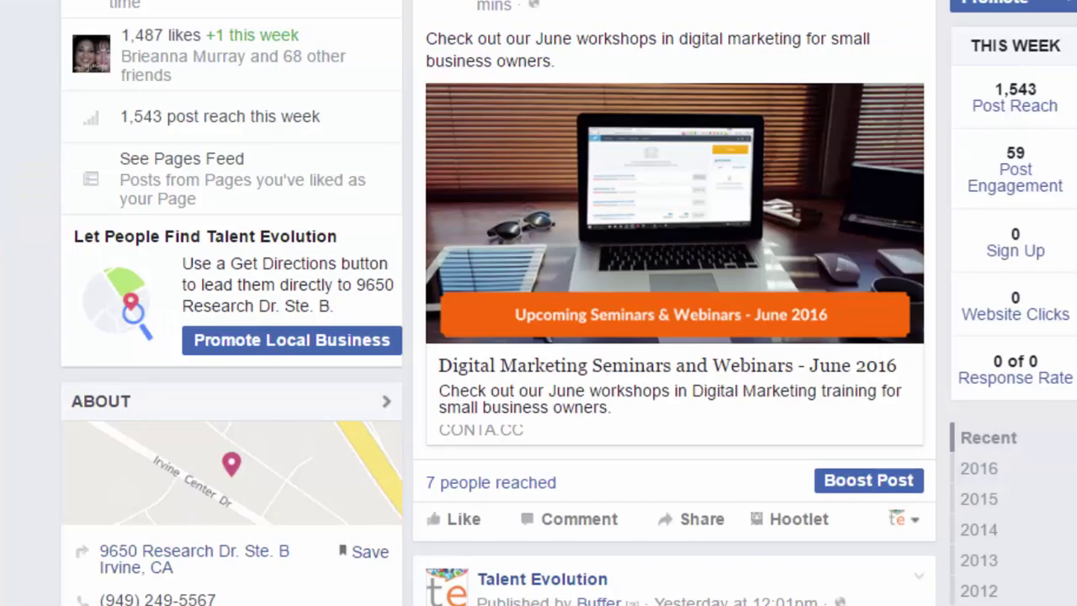
Scroll the Talent Evolution Facebook timeline to inspect the published June workshops post and its reach
{"action": "scroll", "coordinate": [538, 303], "scroll_direction": "up", "scroll_amount": 3}
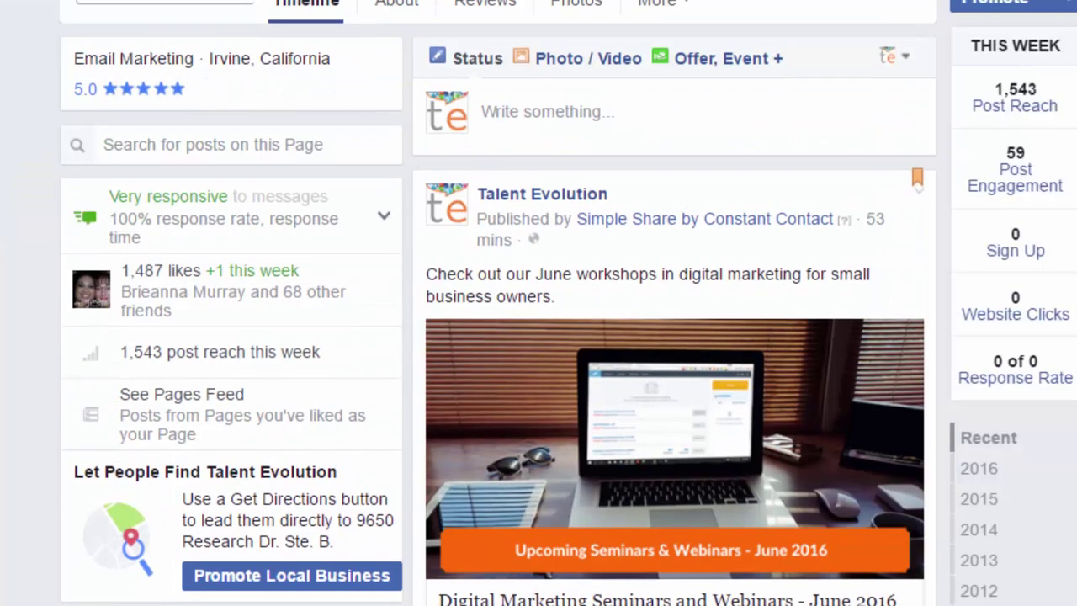
{"action": "scroll", "coordinate": [539, 303], "scroll_direction": "up", "scroll_amount": 2}
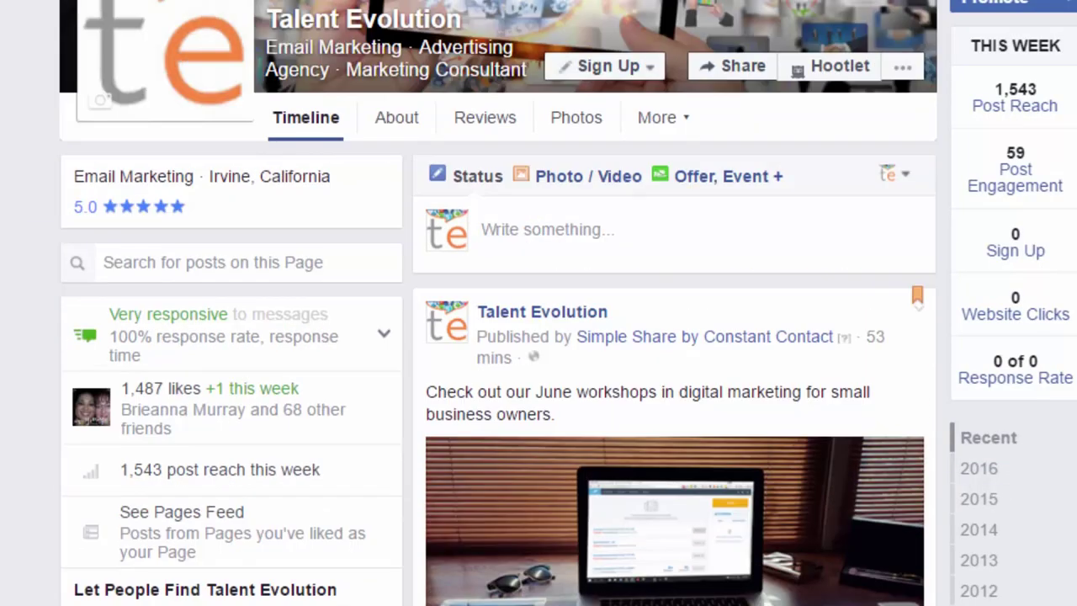
{"action": "scroll", "coordinate": [539, 303], "scroll_direction": "down", "scroll_amount": 5}
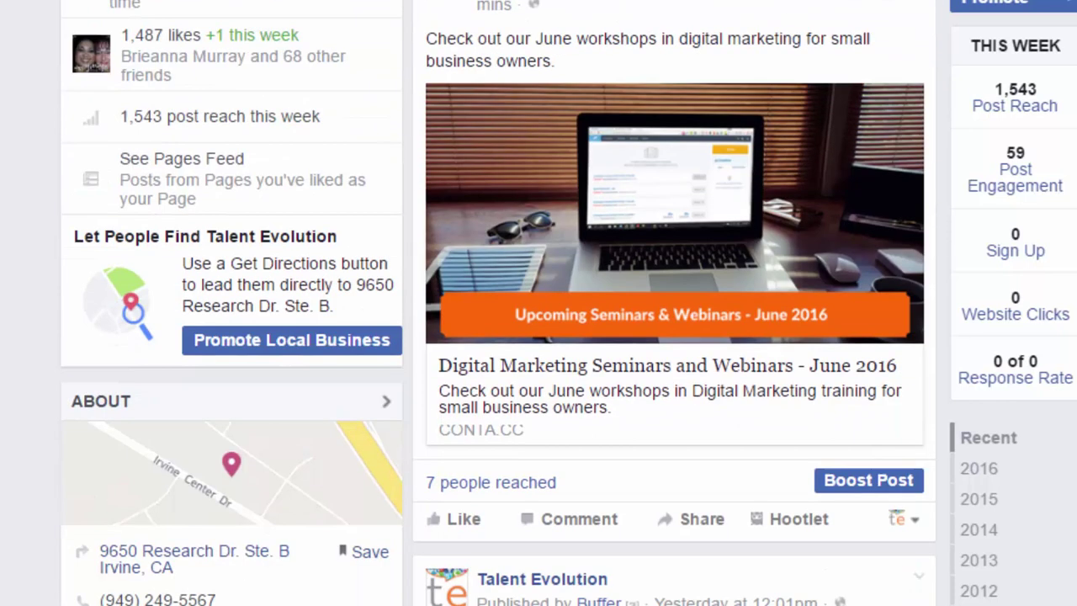
{"action": "scroll", "coordinate": [539, 303], "scroll_direction": "up", "scroll_amount": 2}
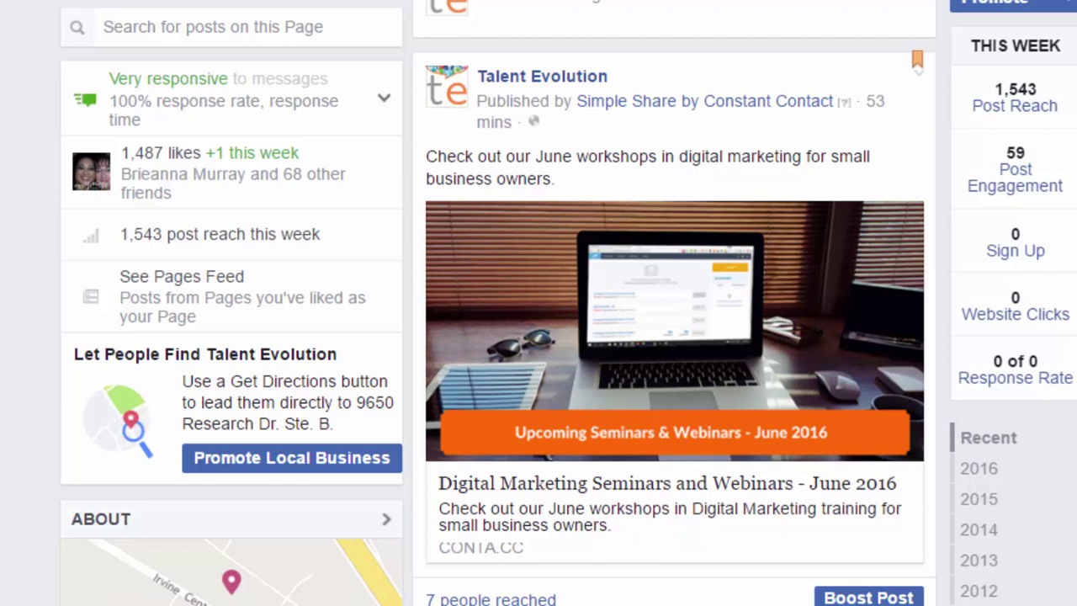
{"action": "scroll", "coordinate": [539, 303], "scroll_direction": "down", "scroll_amount": 3}
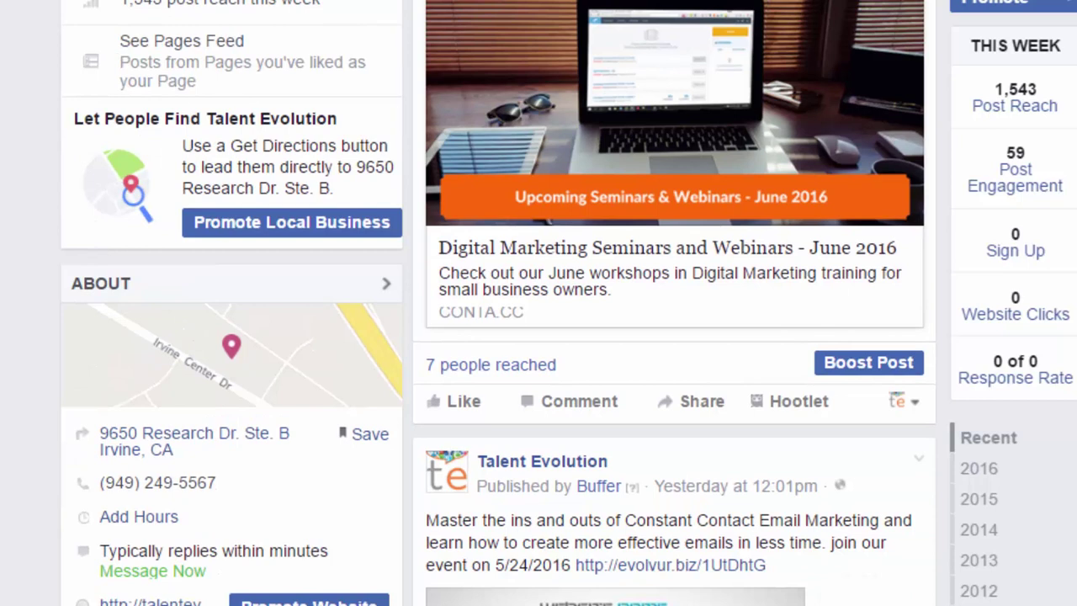
{"action": "scroll", "coordinate": [498, 303], "scroll_direction": "up", "scroll_amount": 2}
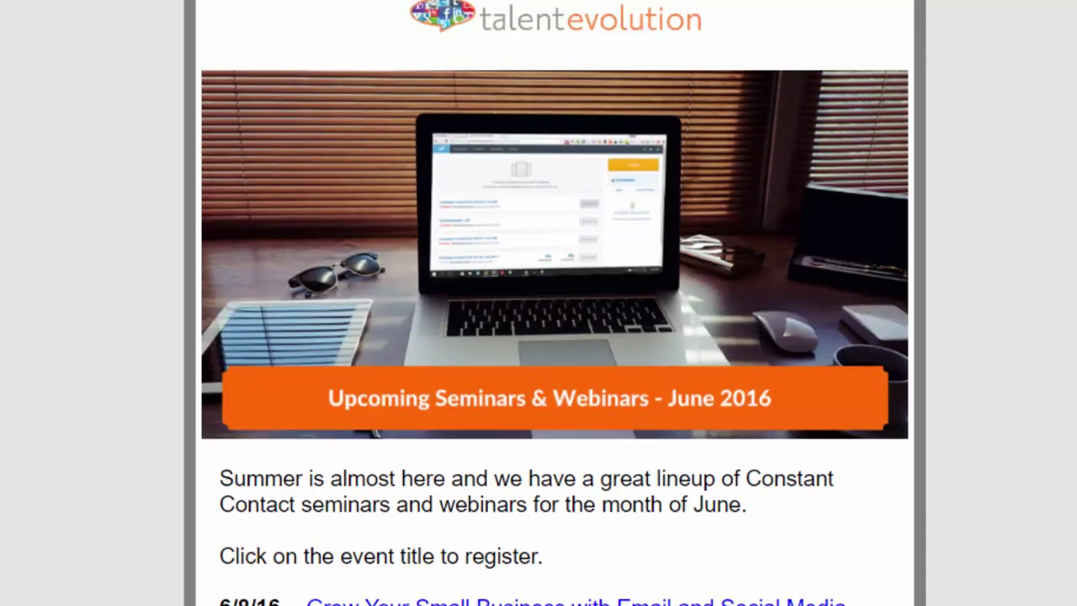
Scroll through the June 2016 seminars email, then bring up the Talent Evolution tweet promoting it
{"action": "scroll", "coordinate": [554, 303], "scroll_direction": "down", "scroll_amount": 2}
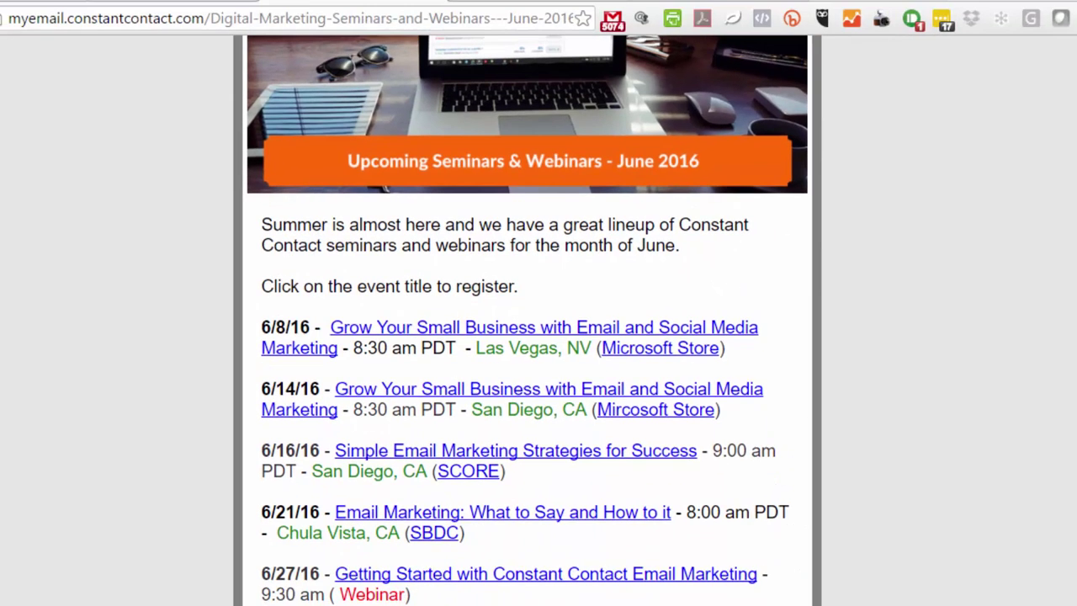
{"action": "scroll", "coordinate": [527, 320], "scroll_direction": "down", "scroll_amount": 2}
{"action": "scroll", "coordinate": [526, 320], "scroll_direction": "down", "scroll_amount": 2}
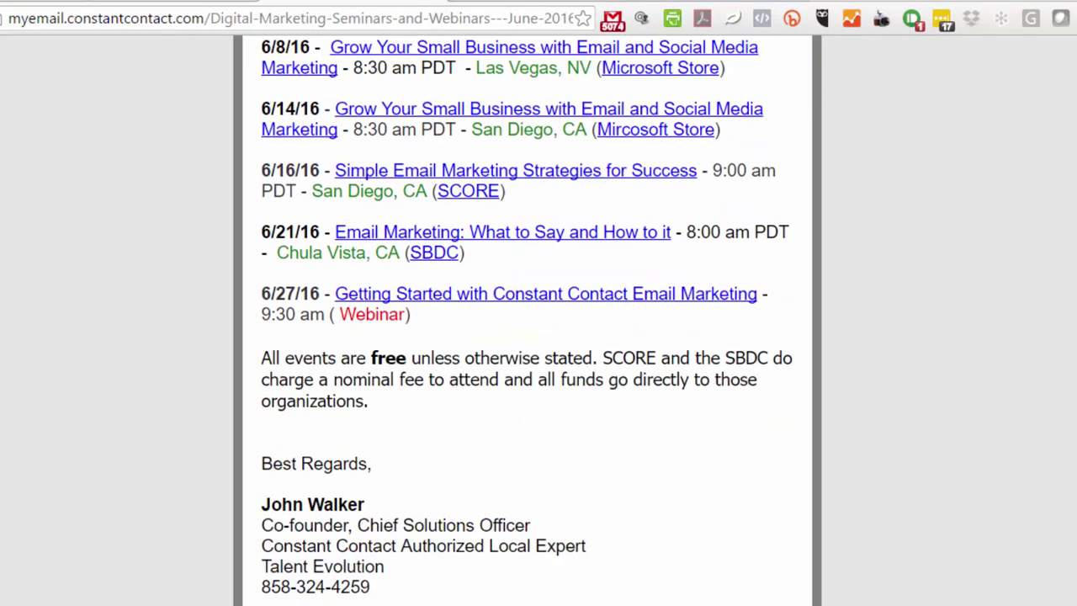
{"action": "scroll", "coordinate": [526, 320], "scroll_direction": "up", "scroll_amount": 5}
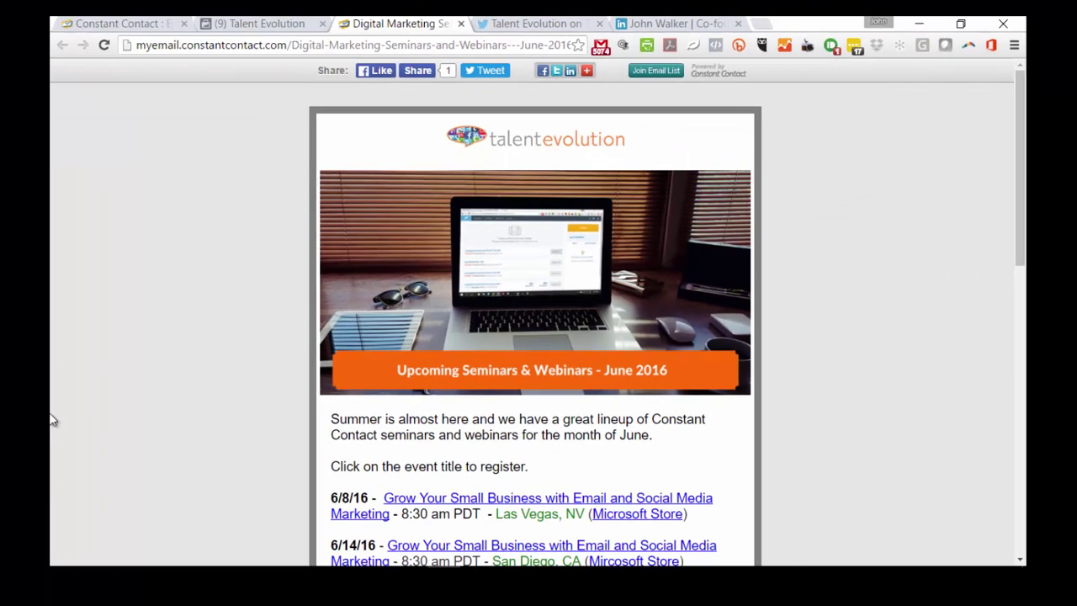
{"action": "scroll", "coordinate": [52, 421], "scroll_direction": "down", "scroll_amount": 2}
{"action": "scroll", "coordinate": [52, 421], "scroll_direction": "up", "scroll_amount": 2}
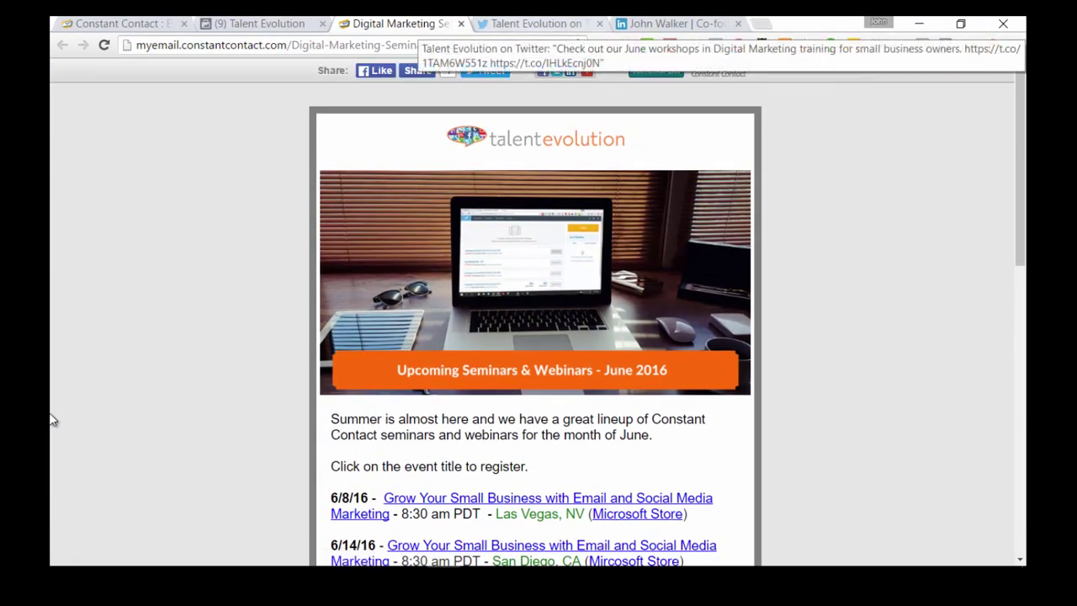
{"action": "key", "text": "ctrl+Tab"}
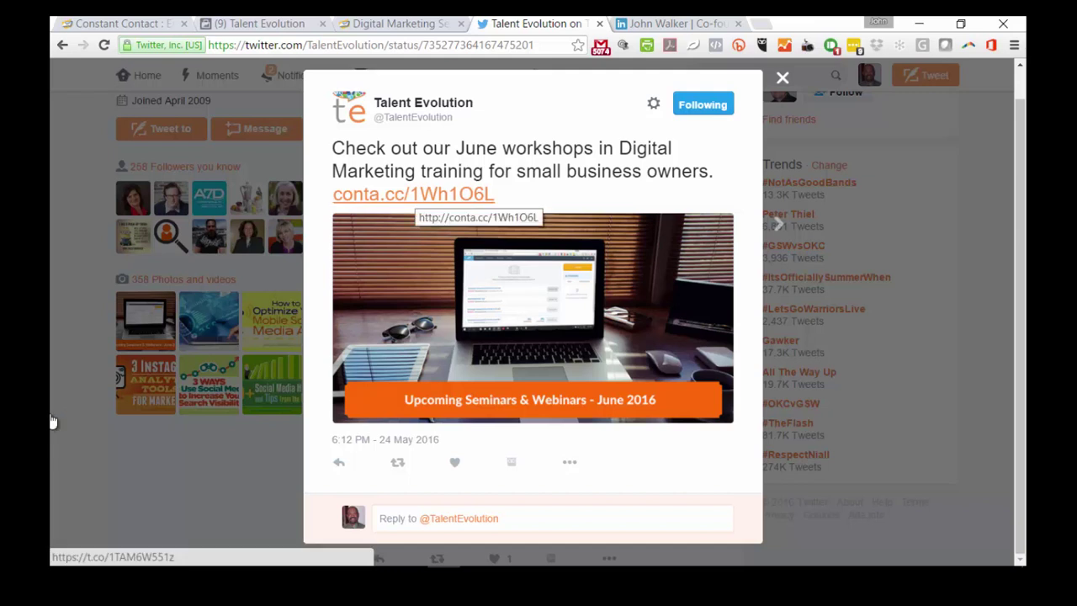
Open the tweet's conta.cc link to the June 2016 email in a new tab
{"action": "left_click", "coordinate": [412, 194]}
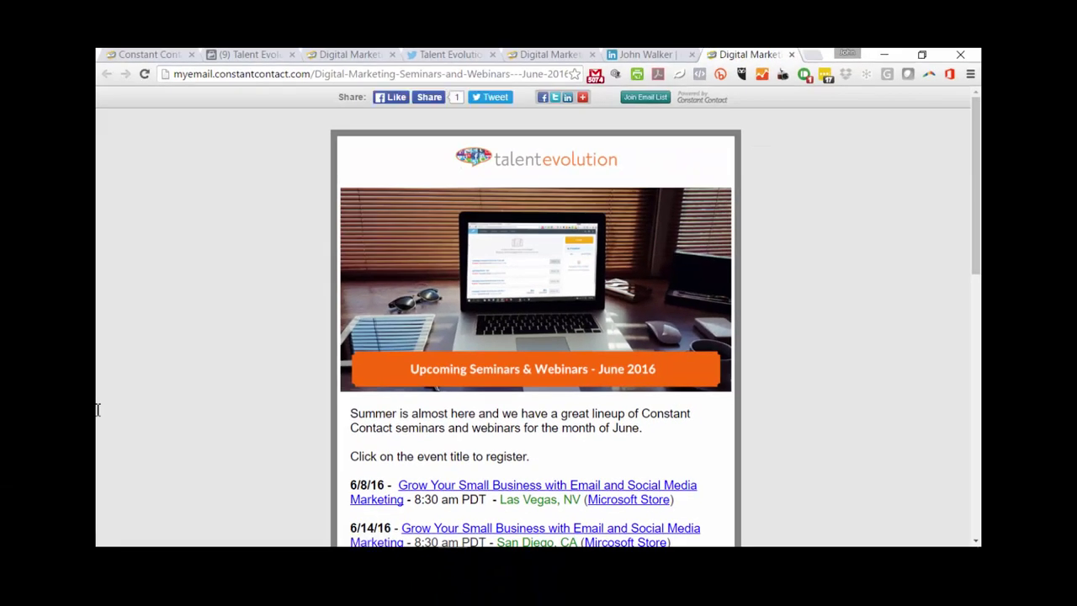
Scroll the June 2016 email page down to the footer and back up to the header
{"action": "scroll", "coordinate": [97, 413], "scroll_direction": "down", "scroll_amount": 5}
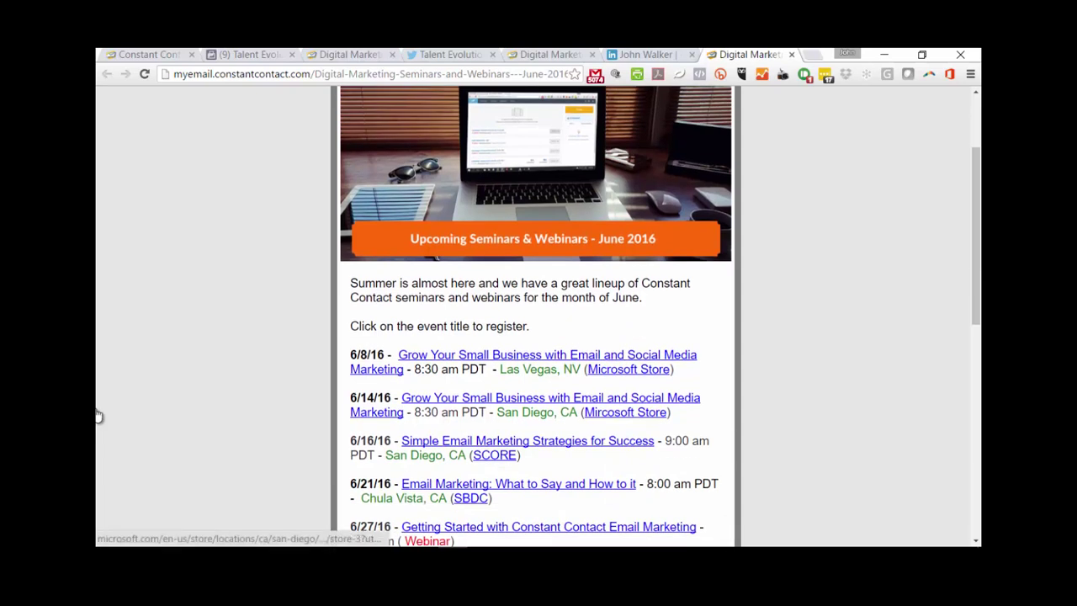
{"action": "scroll", "coordinate": [97, 416], "scroll_direction": "down", "scroll_amount": 5}
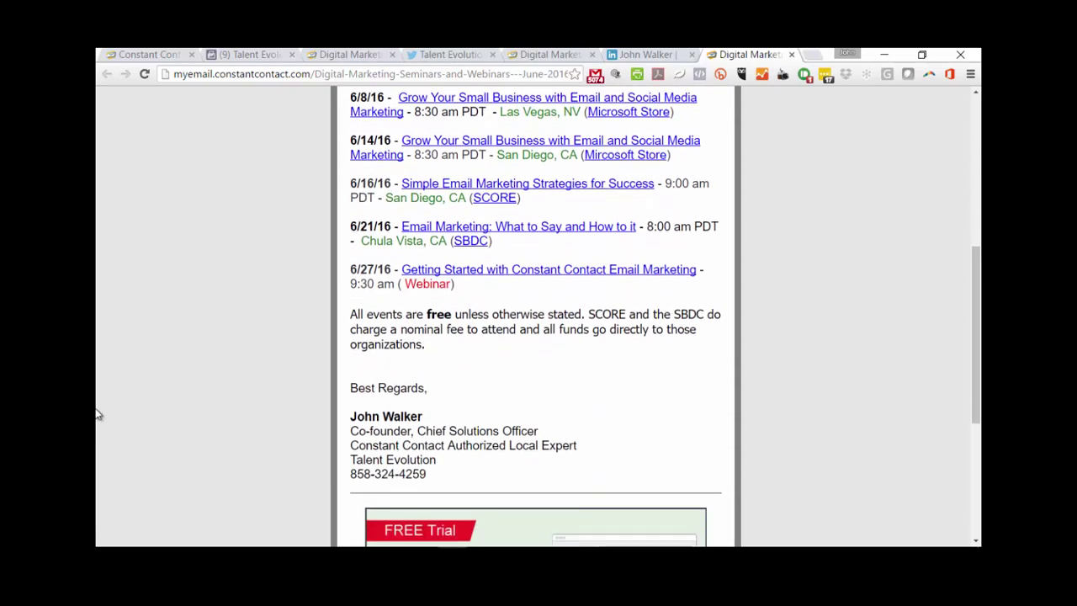
{"action": "scroll", "coordinate": [98, 414], "scroll_direction": "down", "scroll_amount": 7}
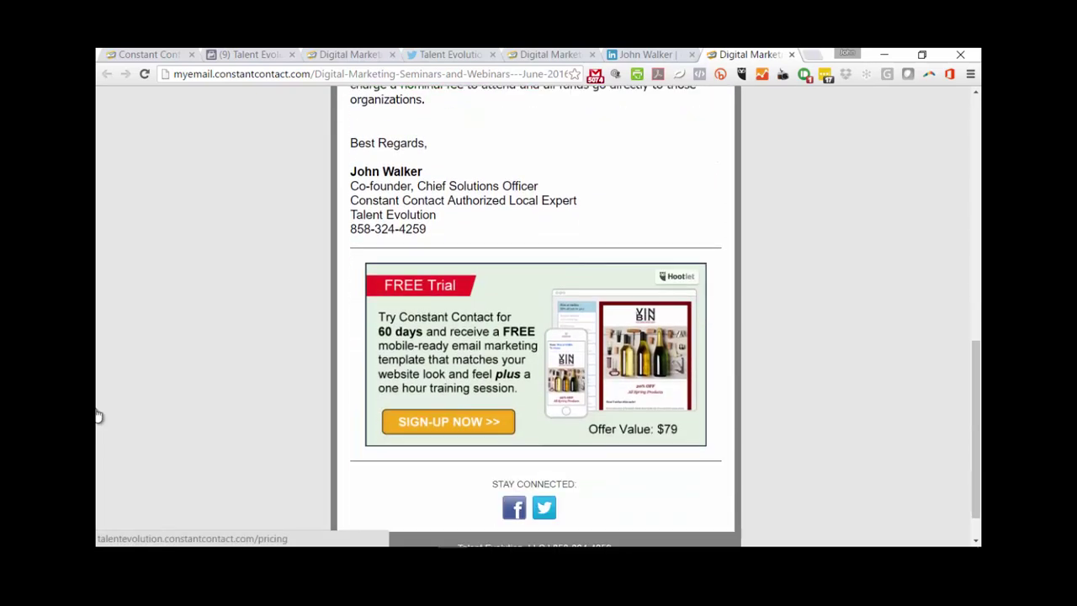
{"action": "scroll", "coordinate": [98, 414], "scroll_direction": "up", "scroll_amount": 17}
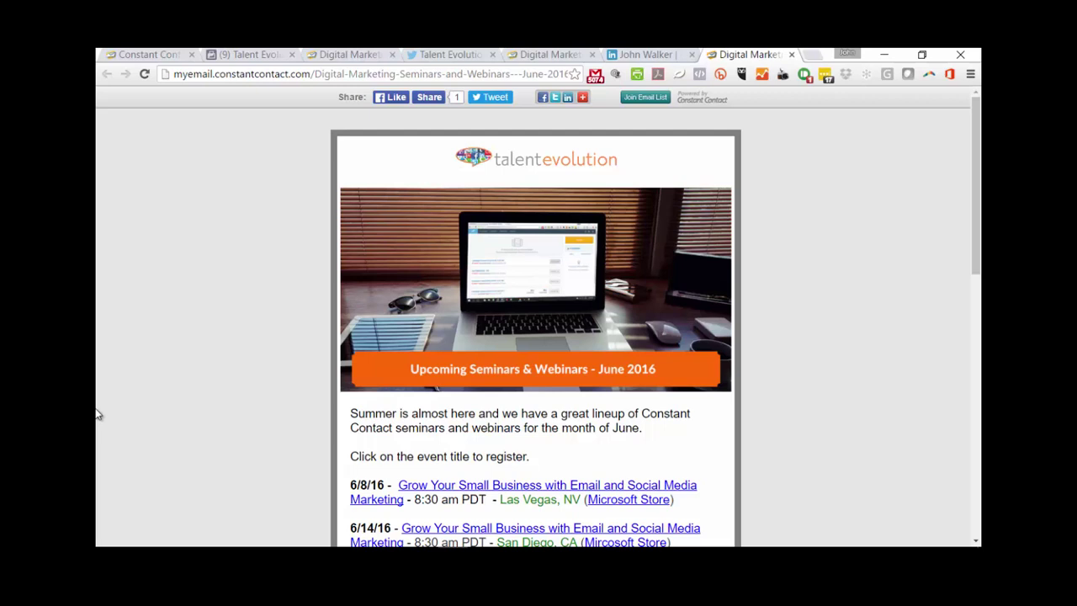
{"action": "scroll", "coordinate": [96, 413], "scroll_direction": "down", "scroll_amount": 1}
{"action": "scroll", "coordinate": [96, 413], "scroll_direction": "up", "scroll_amount": 1}
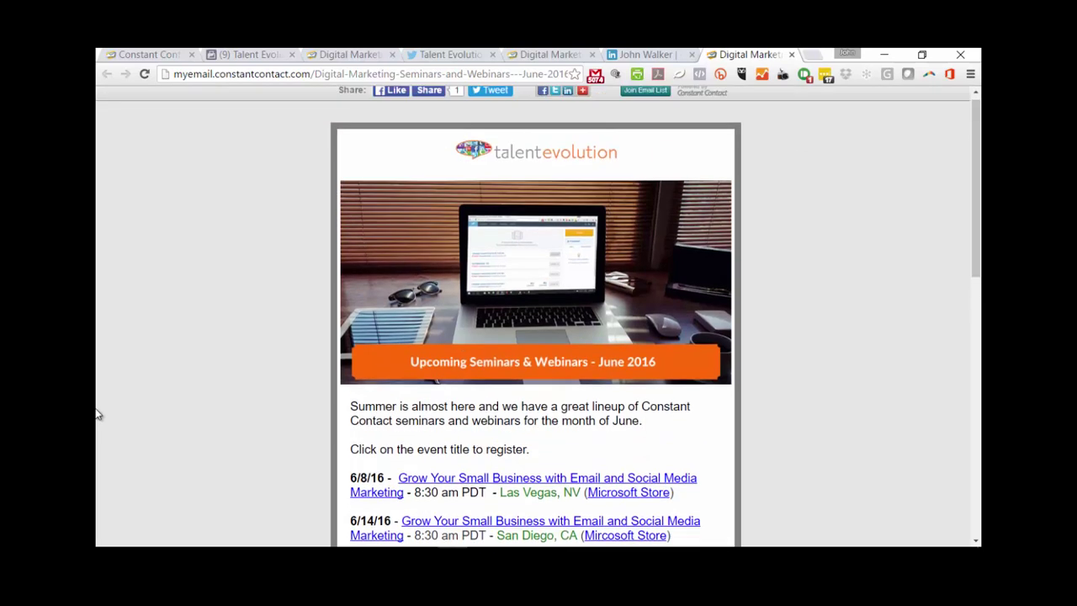